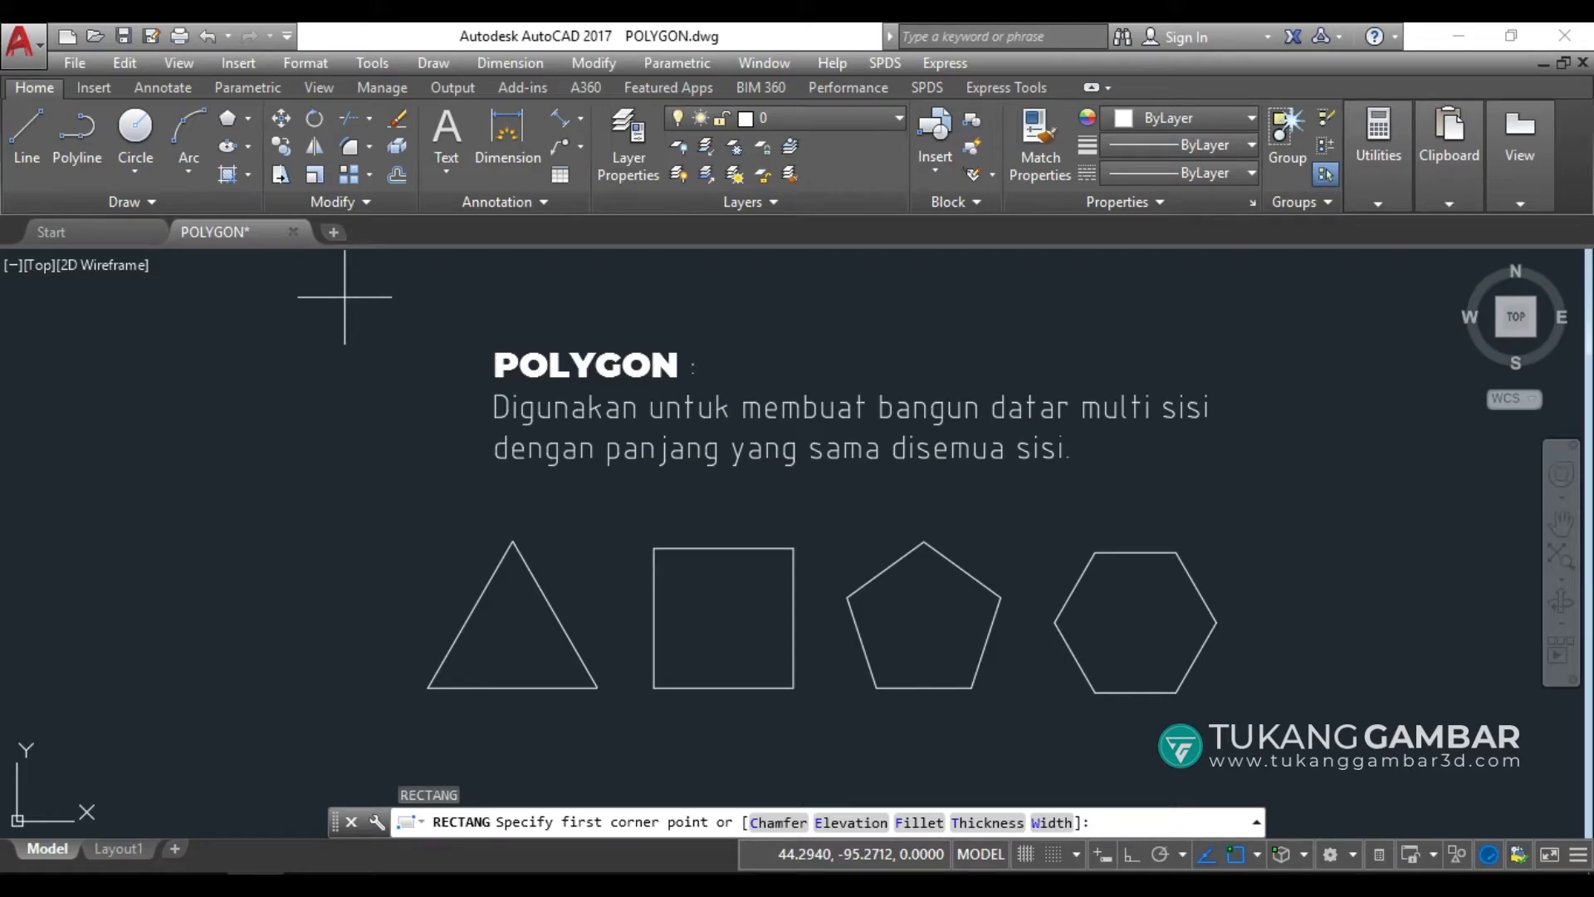
left_click(345, 296)
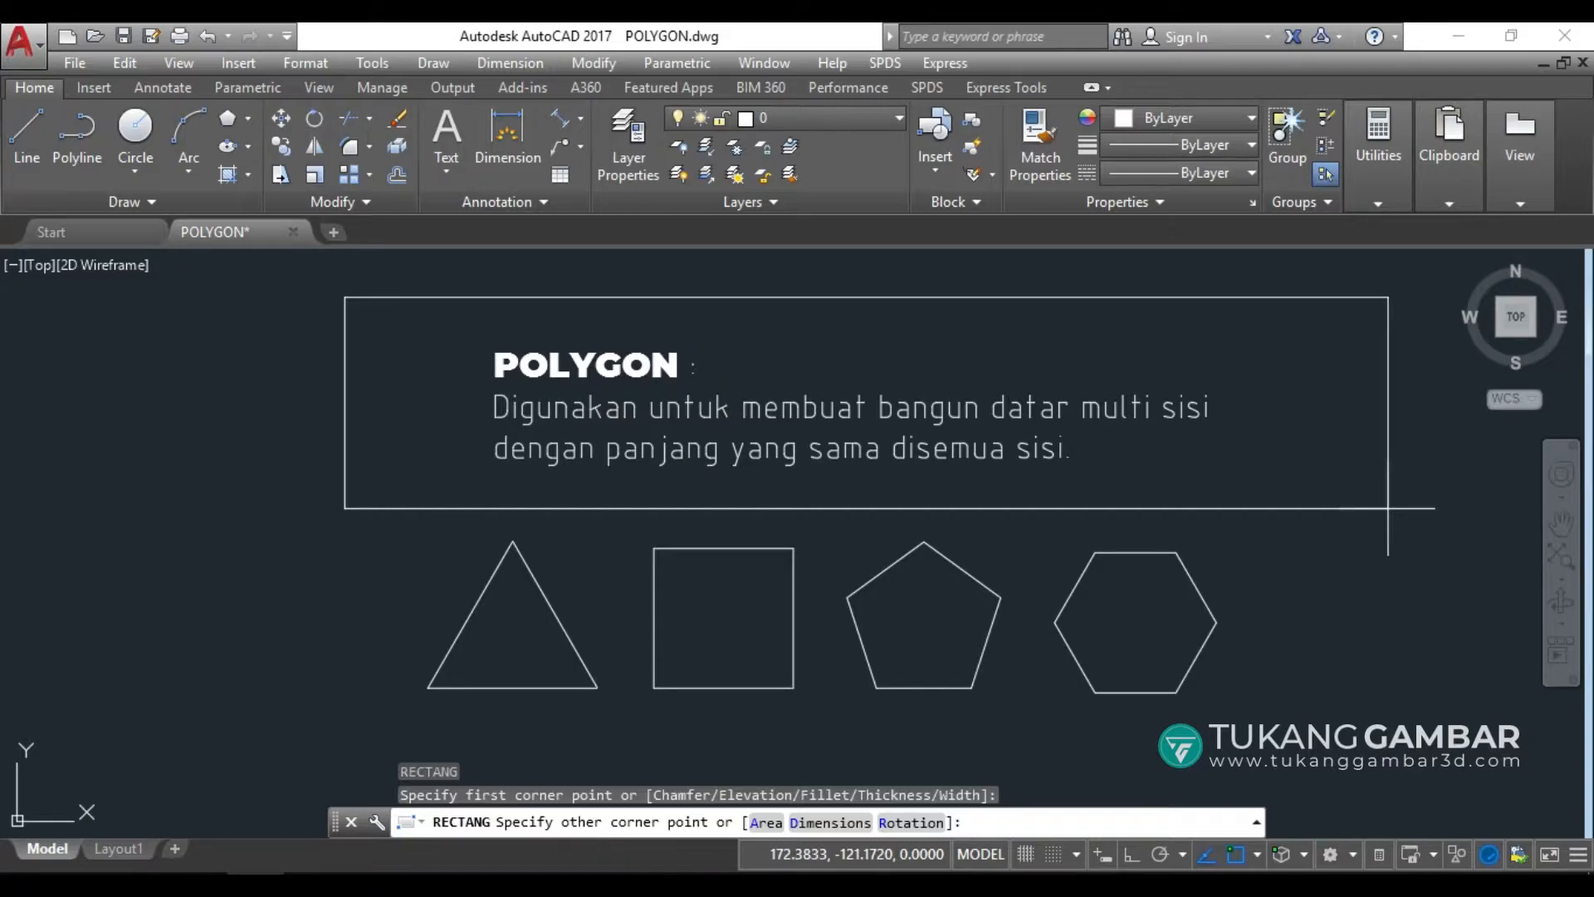
key("Escape")
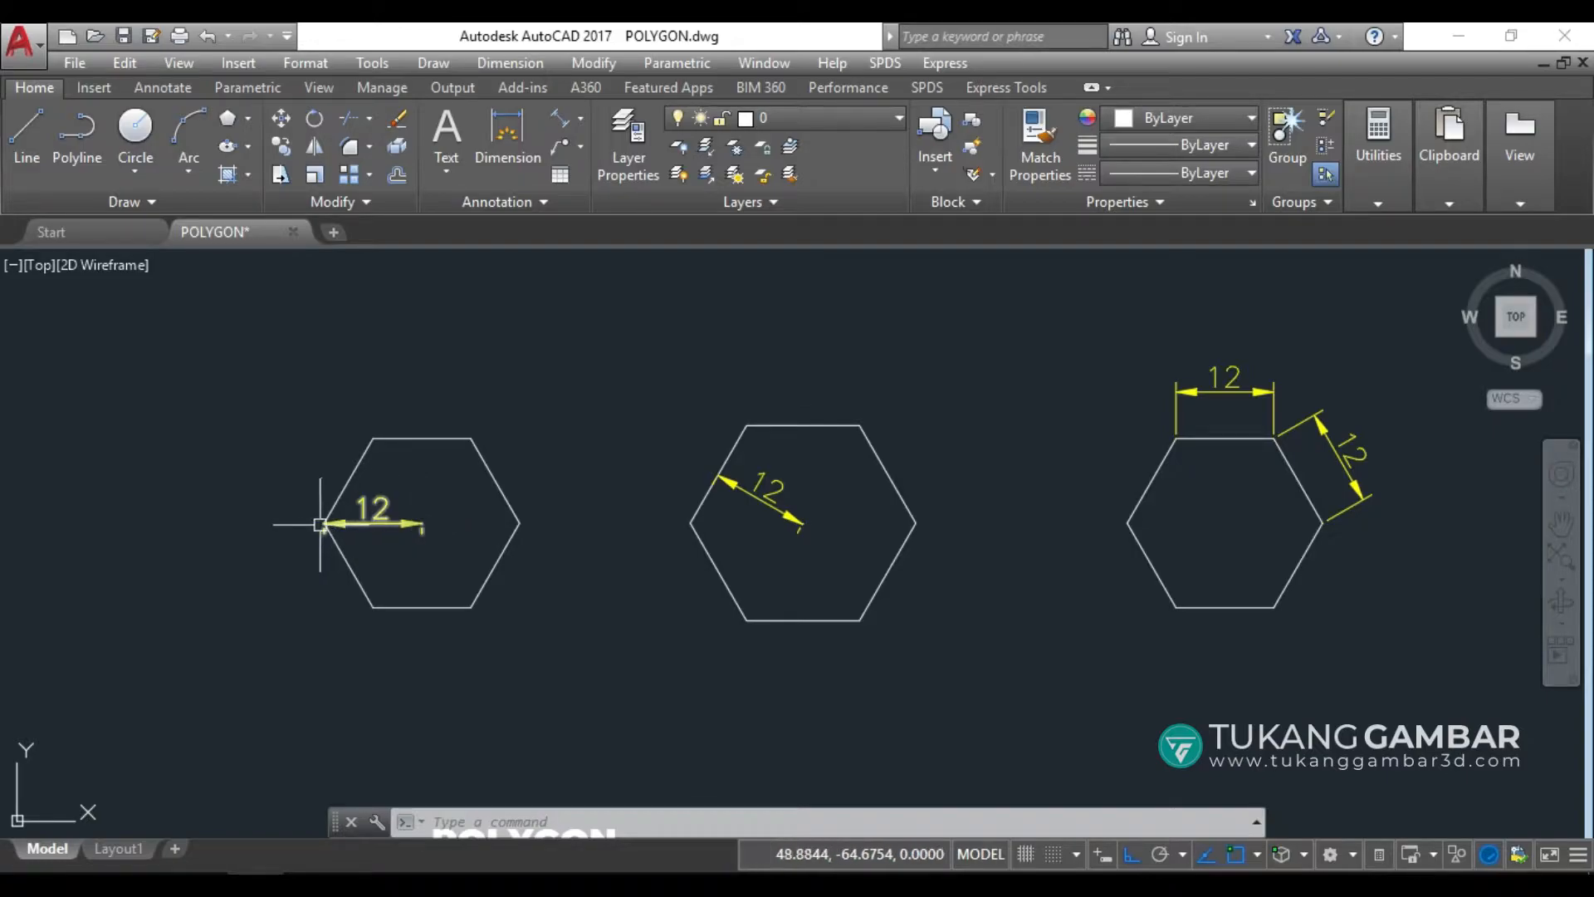
Examine the three sample hexagons and how each one is dimensioned from its centre or along its edges
mouse_move(321, 525)
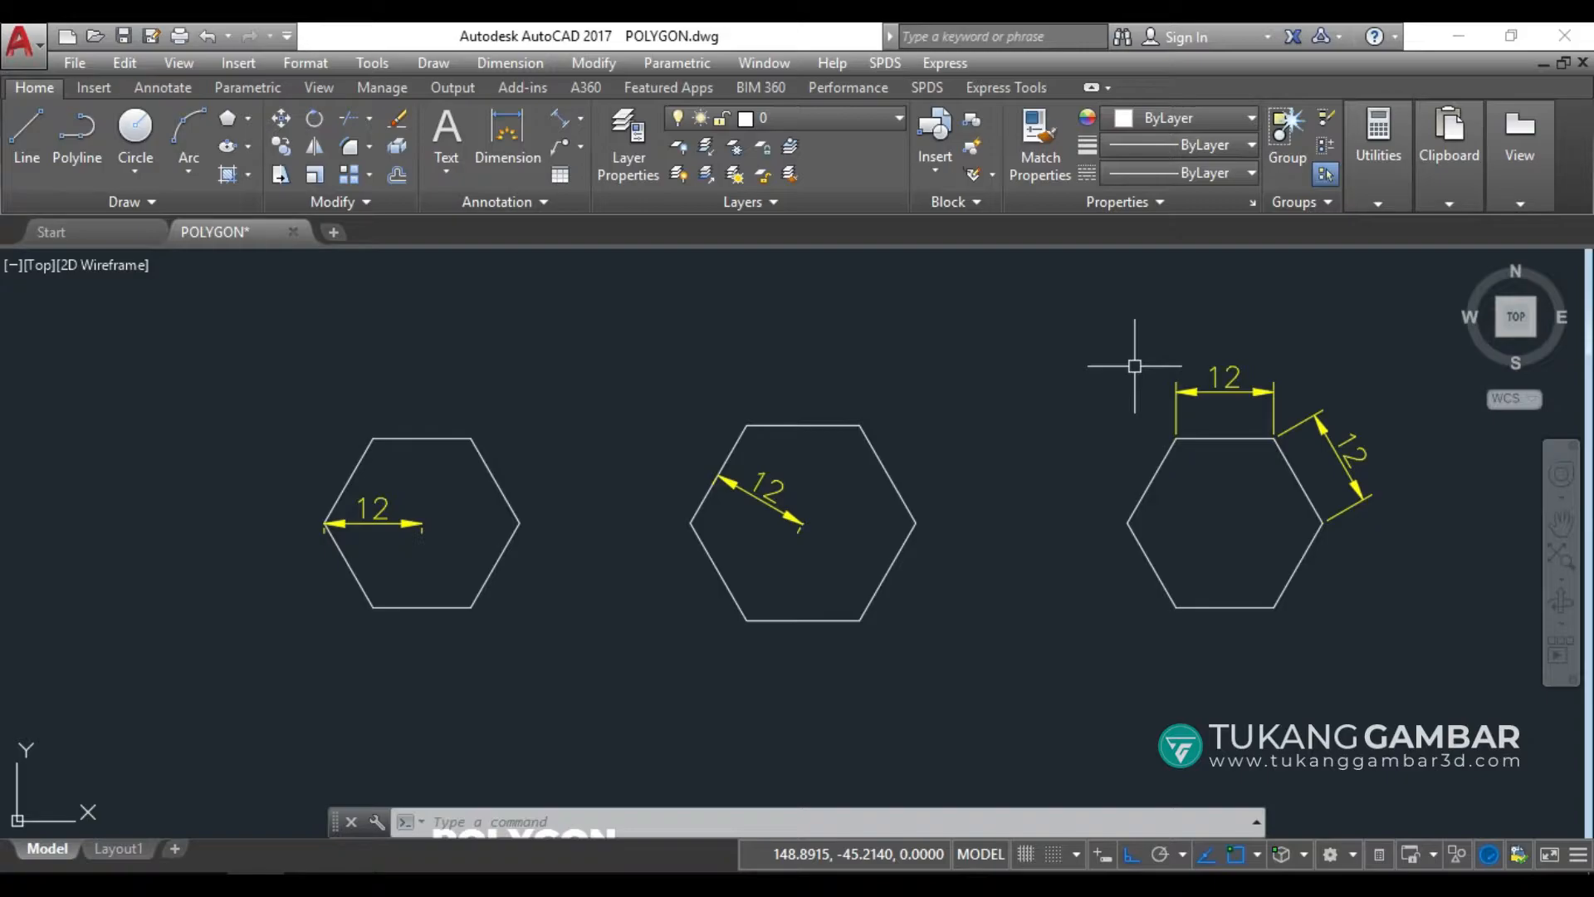
left_click(979, 315)
left_click(269, 670)
key("Escape")
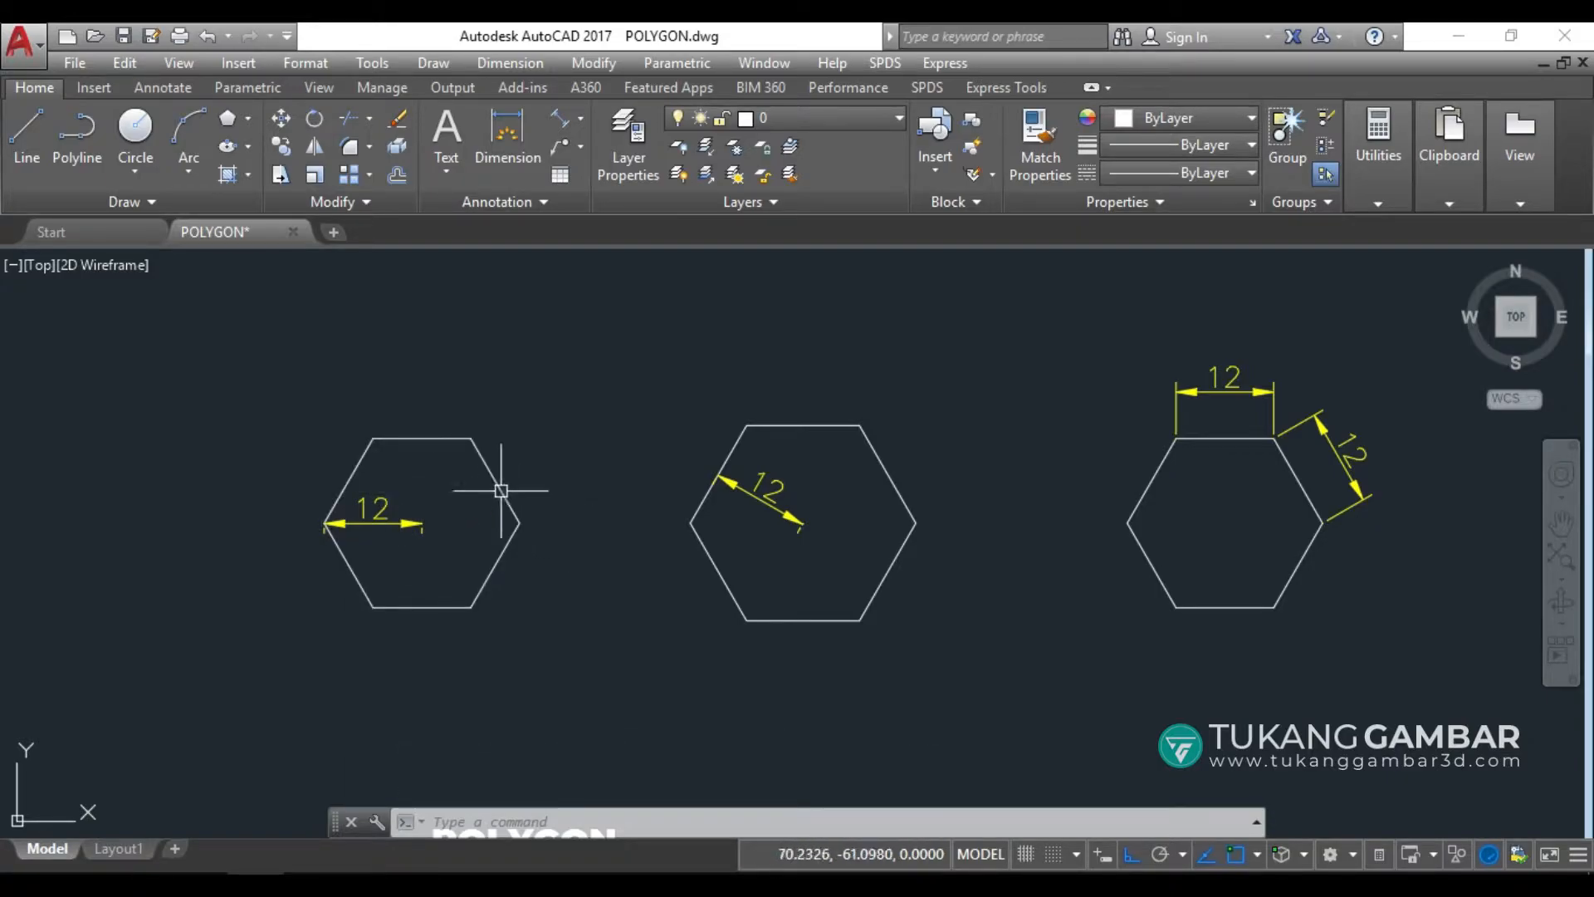
left_click(782, 460)
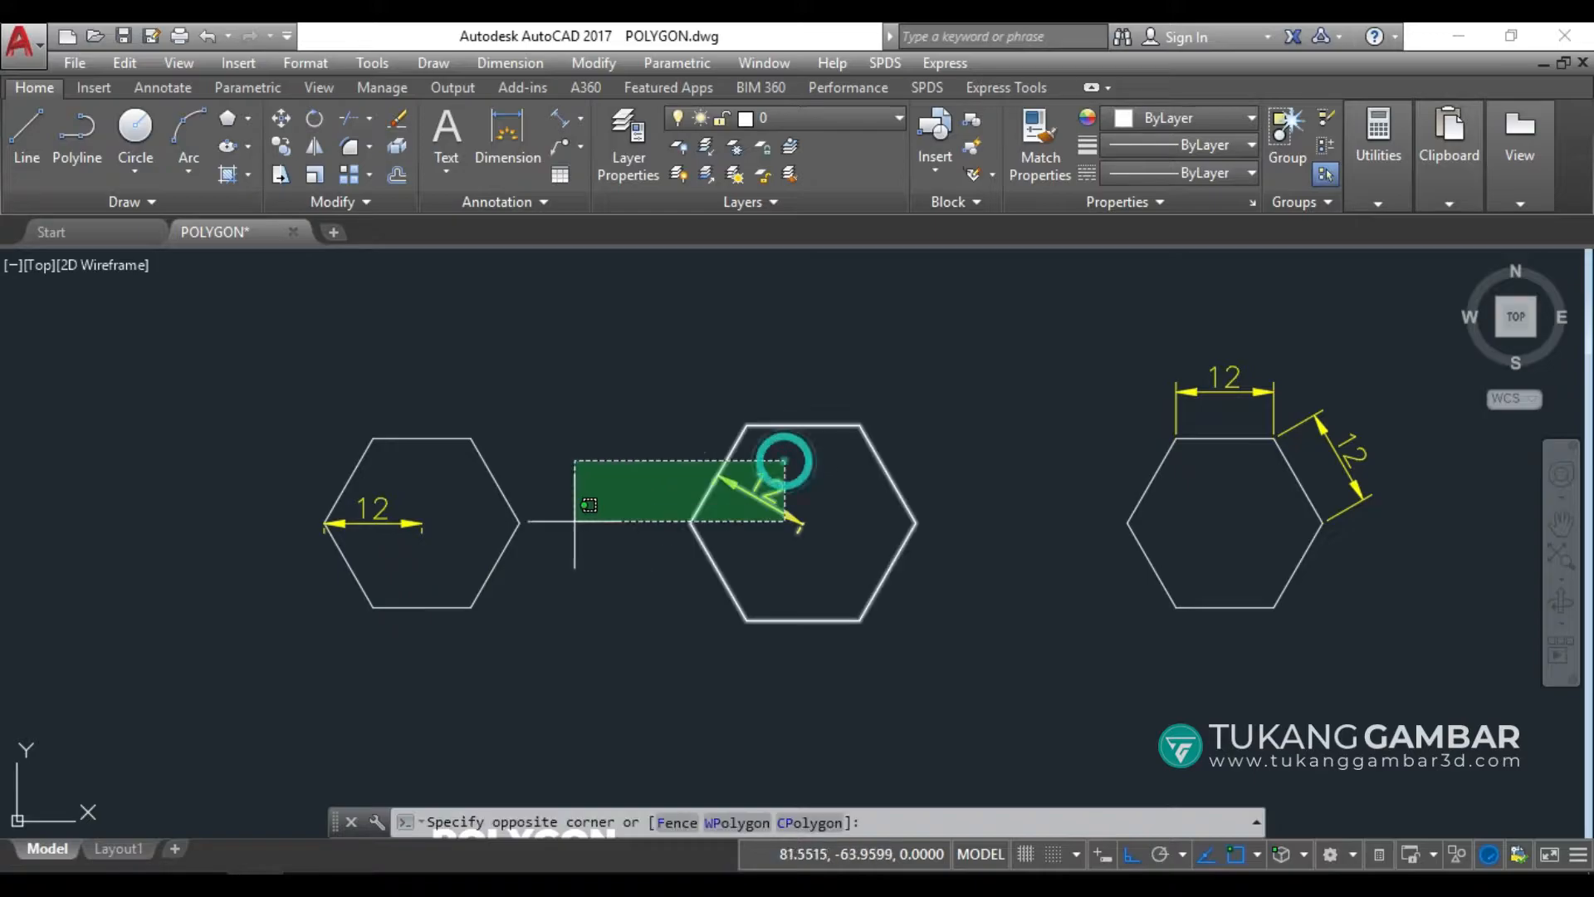
left_click(481, 532)
key("Escape")
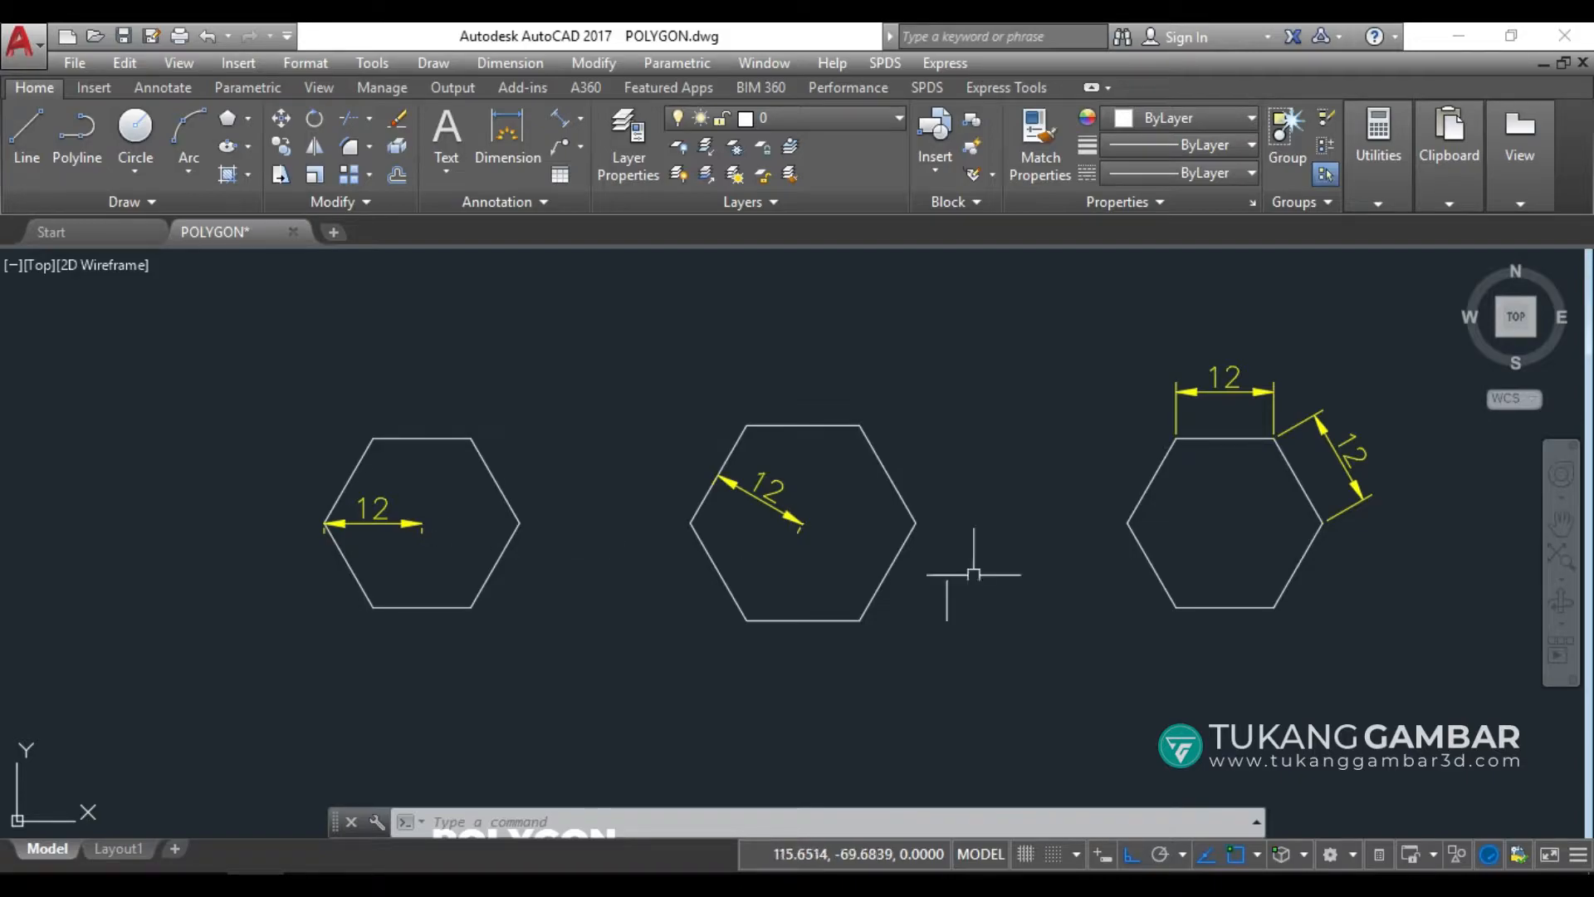
left_click(1386, 451)
left_click(1289, 521)
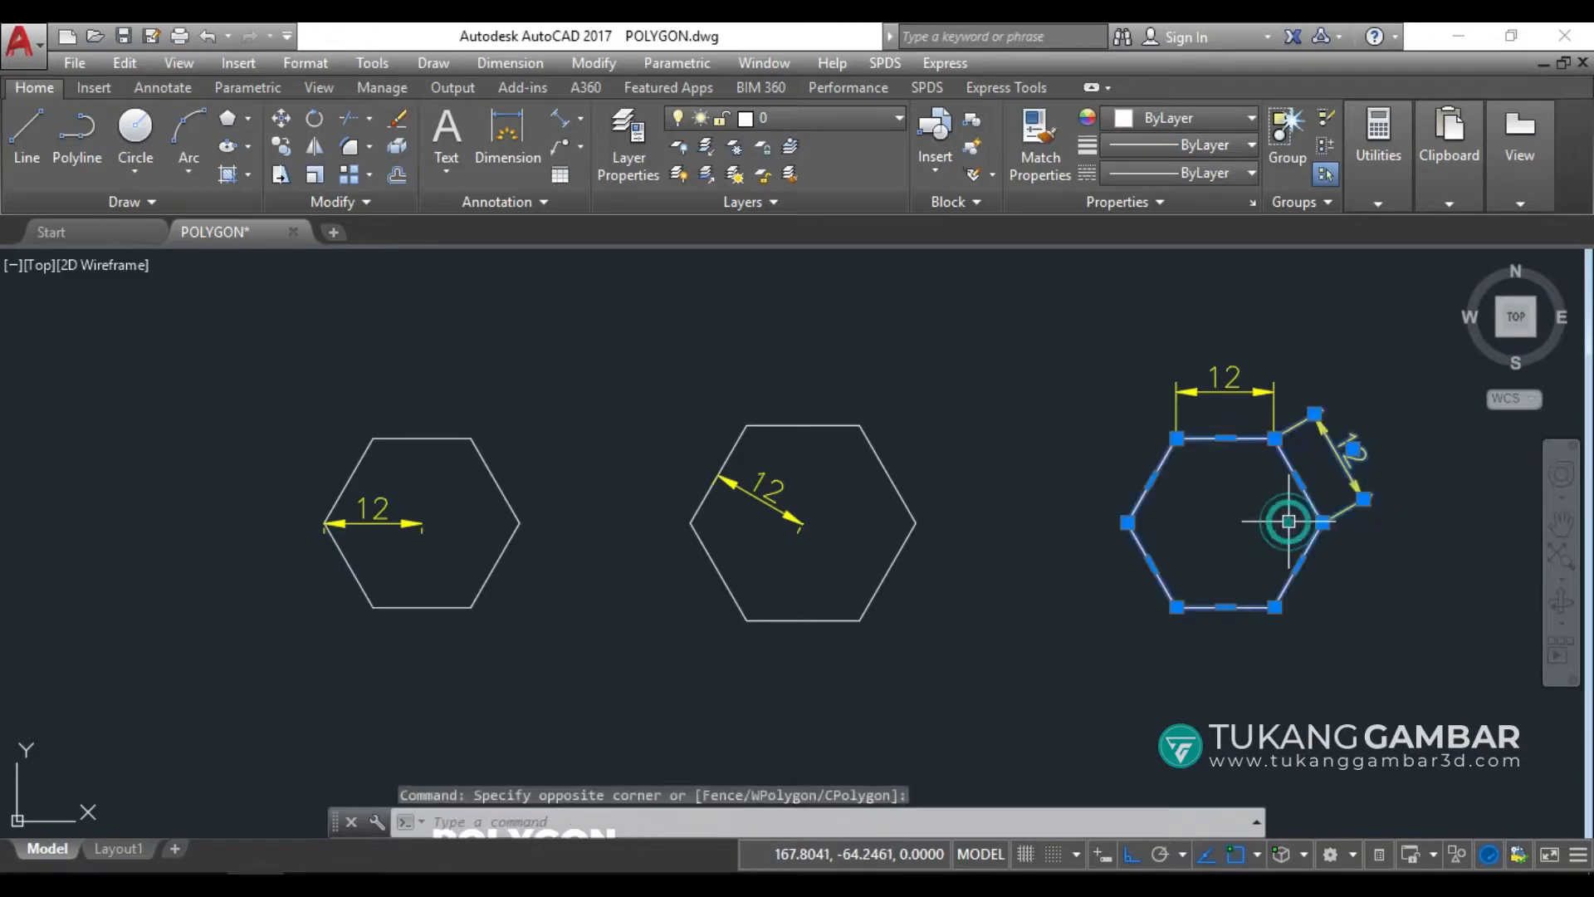
key("Escape")
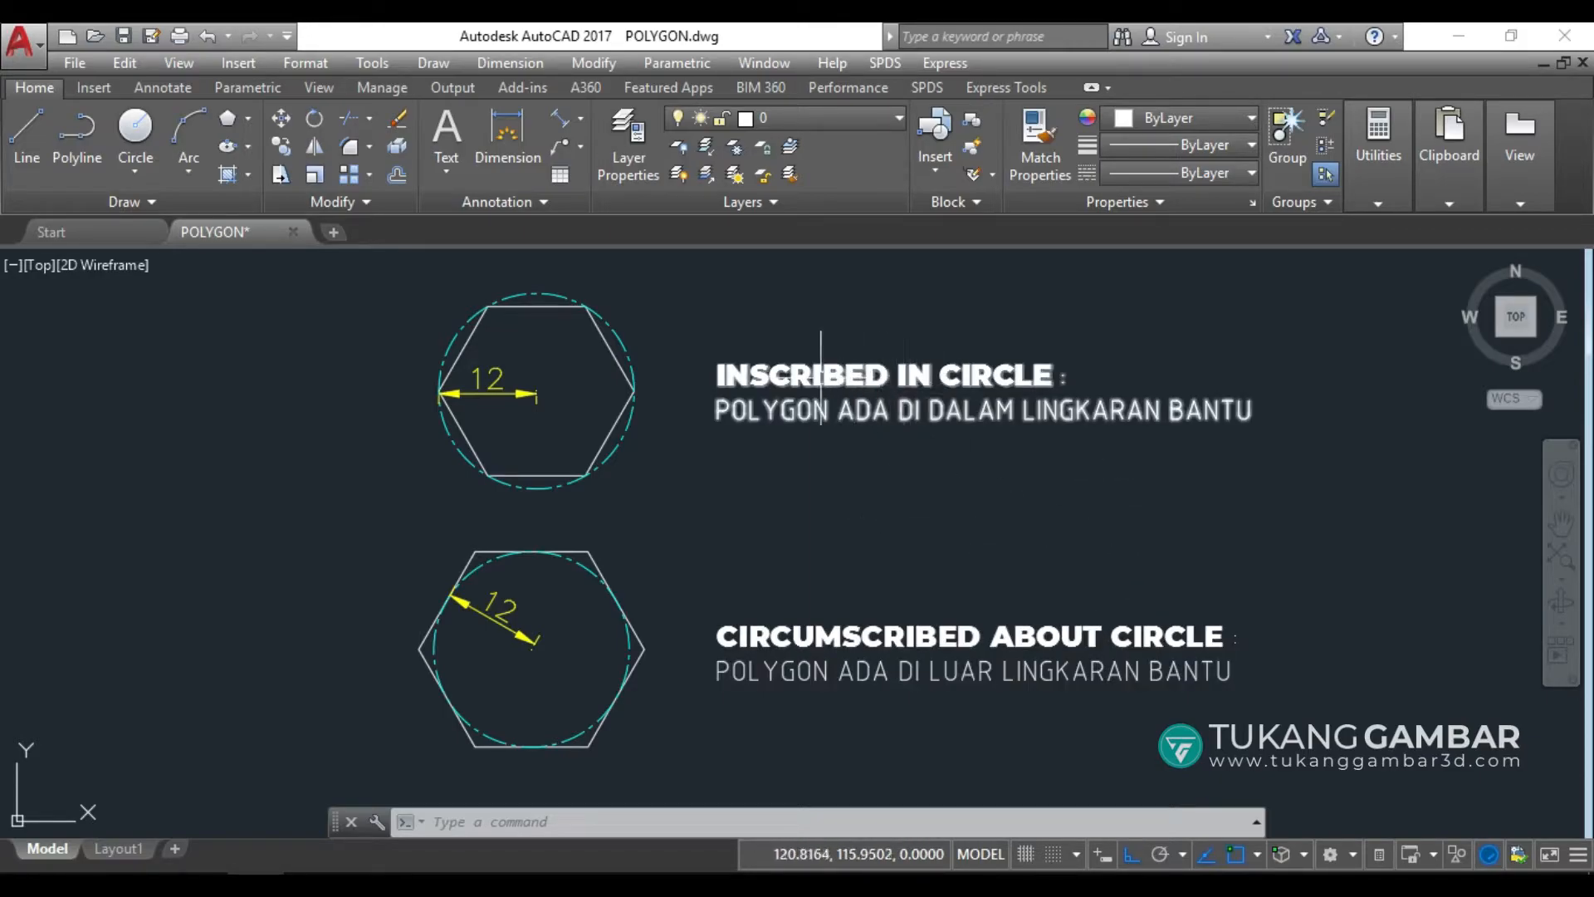
Examine how the helper circles relate to the hexagons in the inscribed-in-circle and circumscribed-about-circle examples
left_click(656, 304)
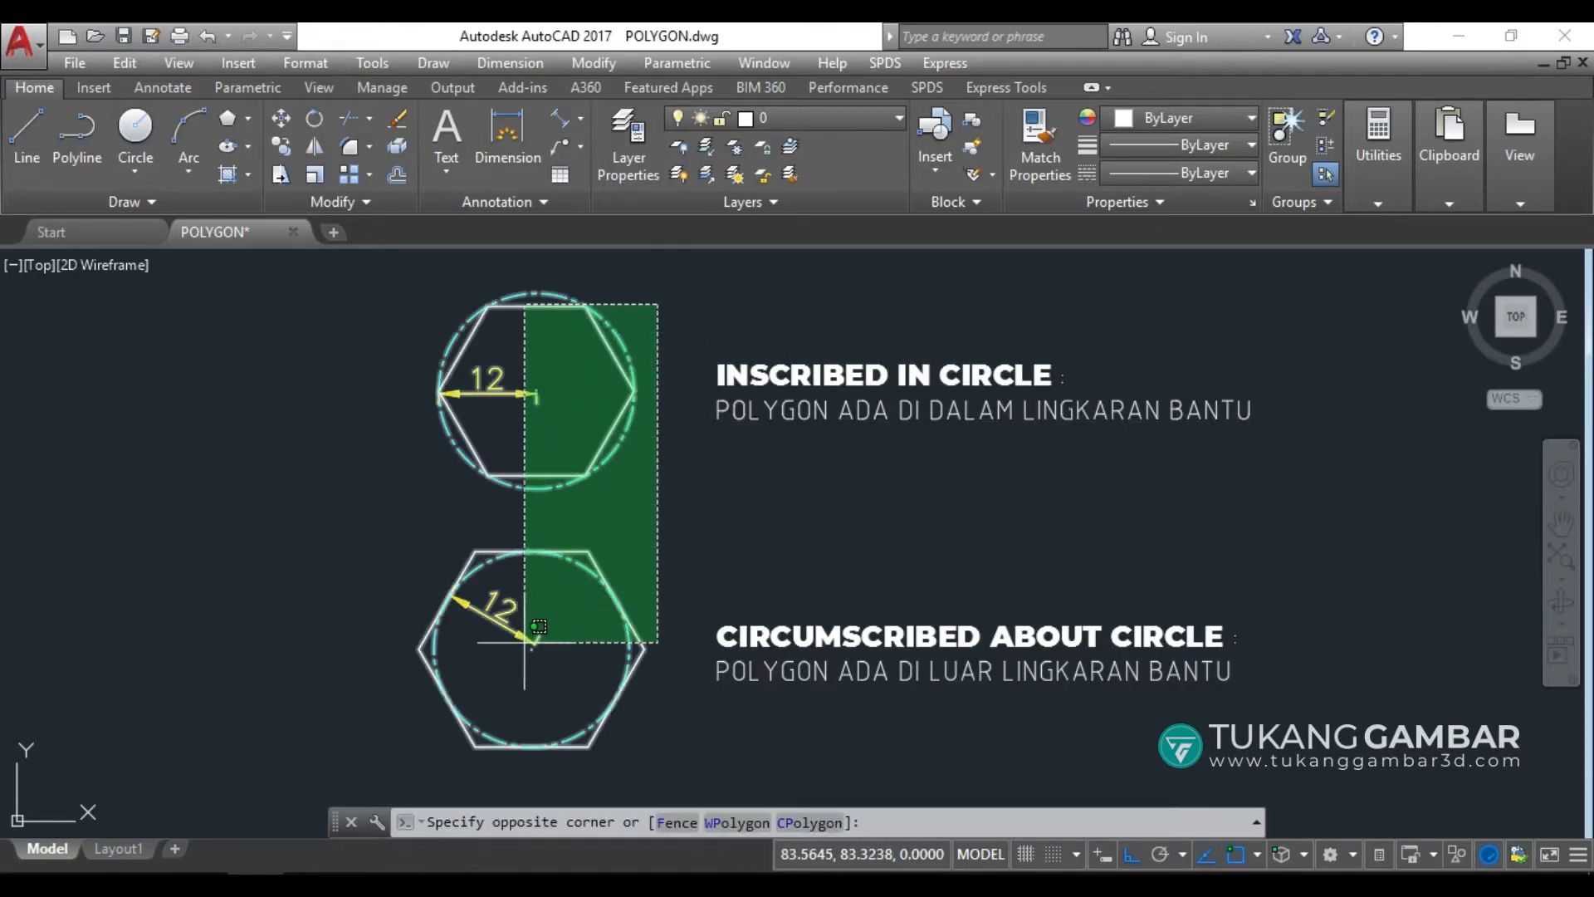
left_click(523, 664)
key("Escape")
left_click(611, 332)
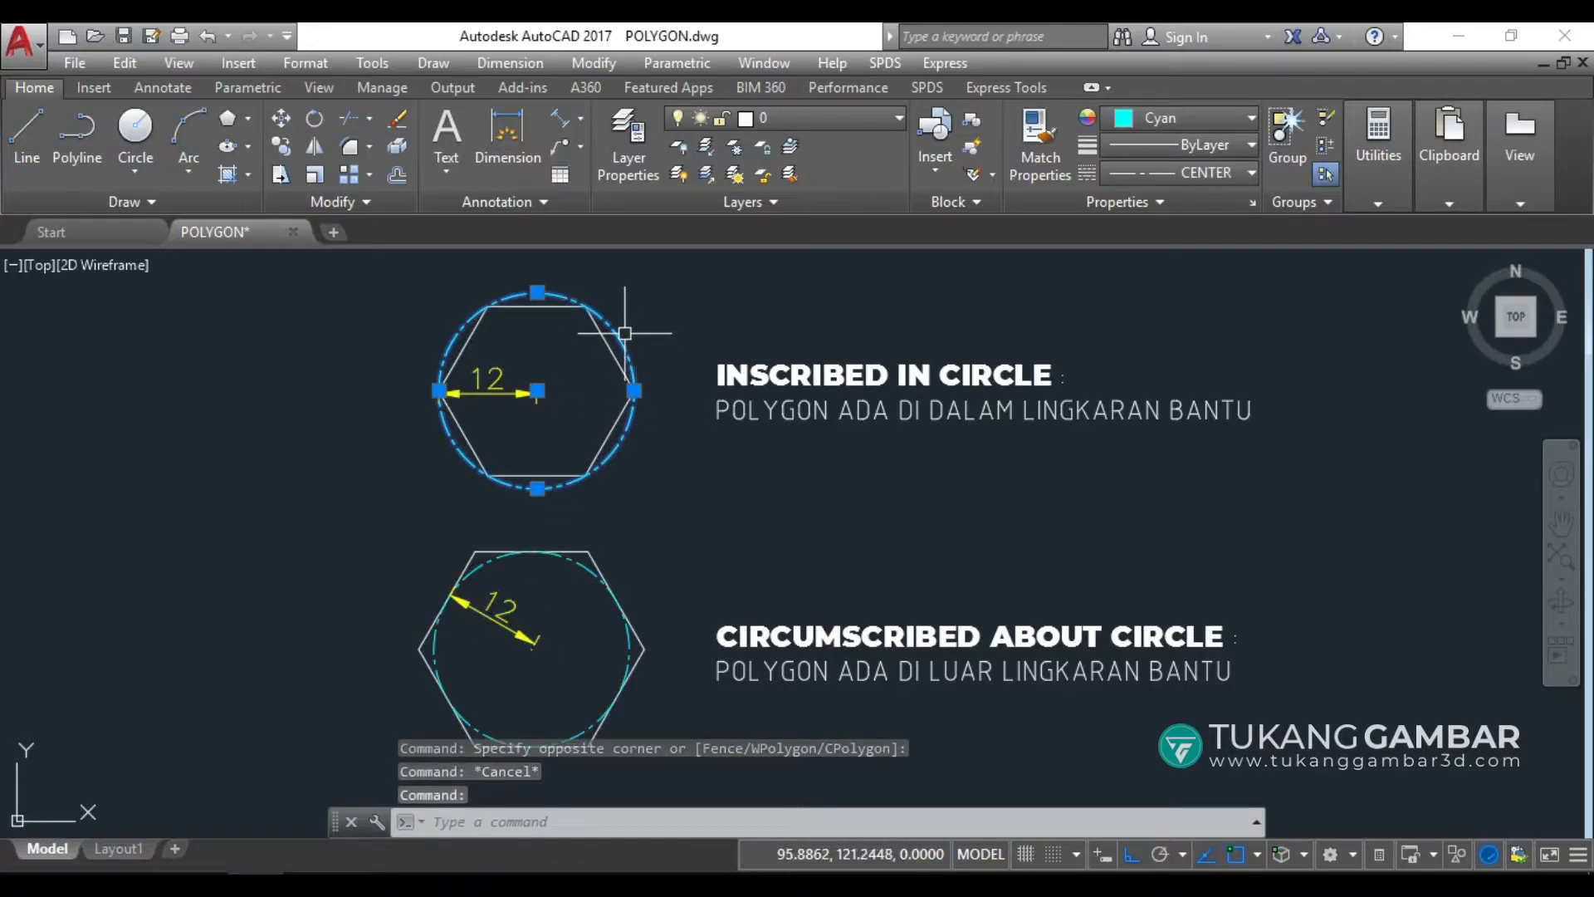
key("Escape")
left_click(573, 564)
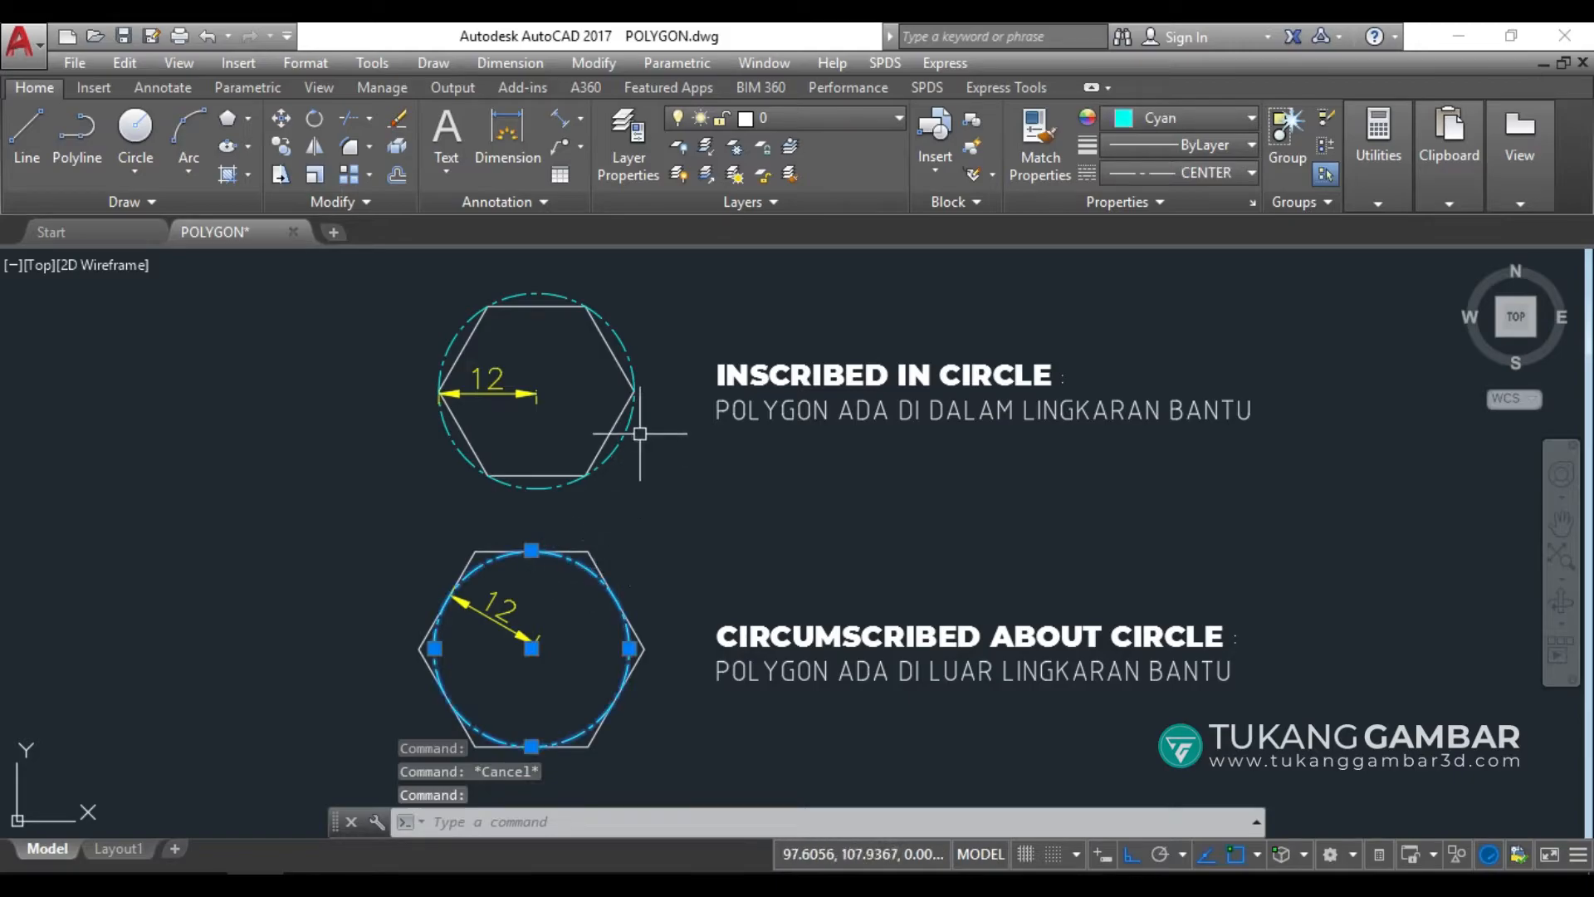
key("Escape")
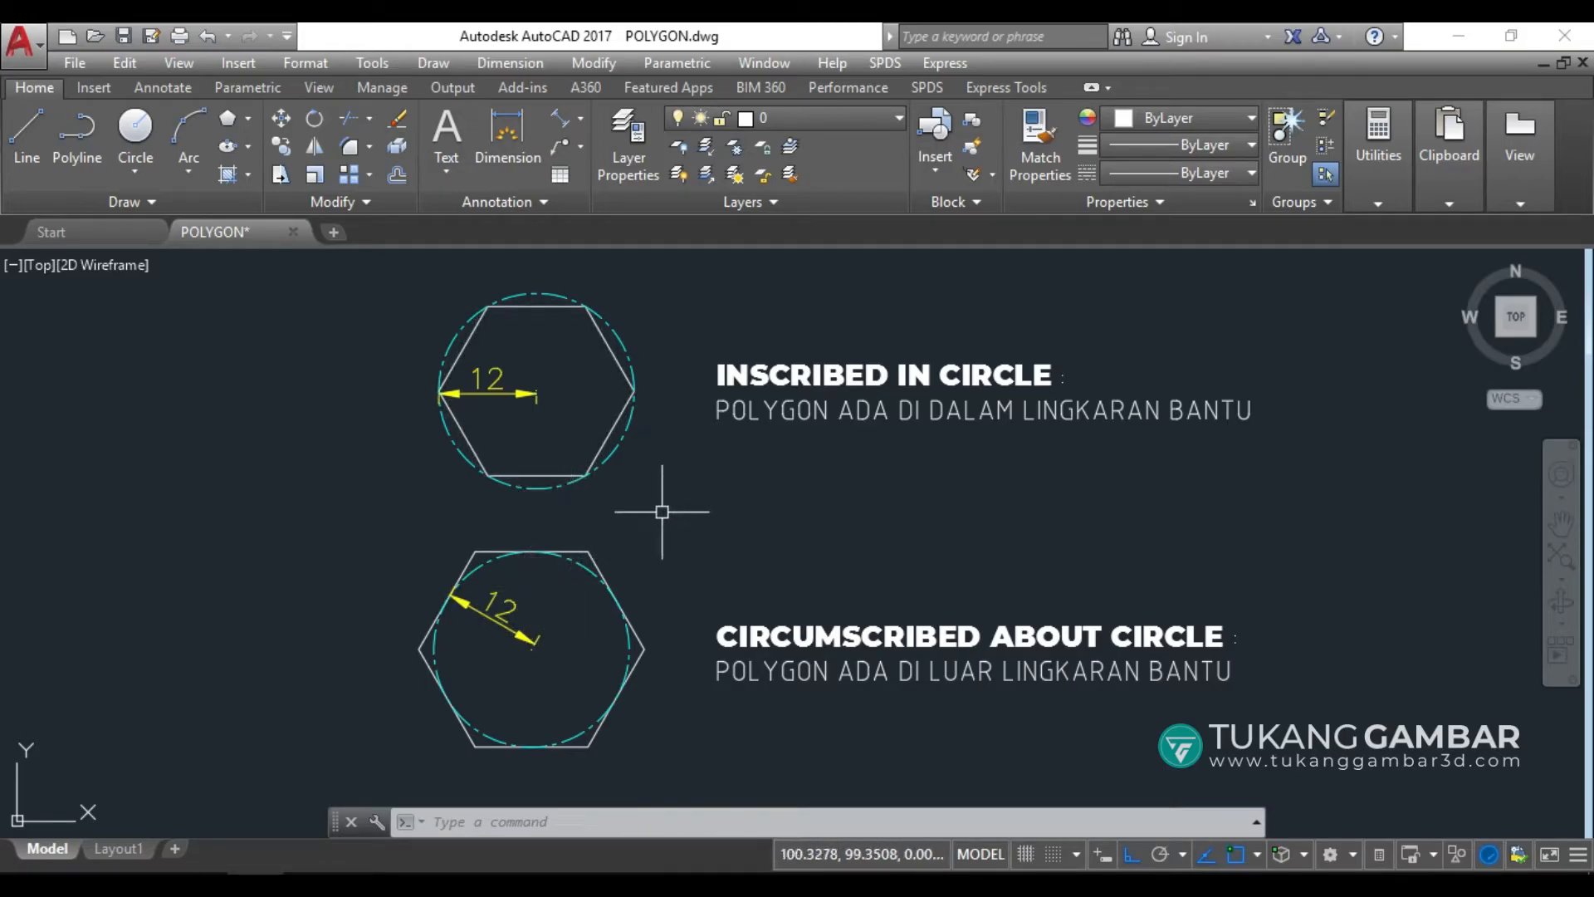
Return to the row of three sample hexagons and save the drawing
middle_click_drag(1317, 346, 1286, 893)
middle_click_drag(789, 531, 787, 551)
key("ctrl+s")
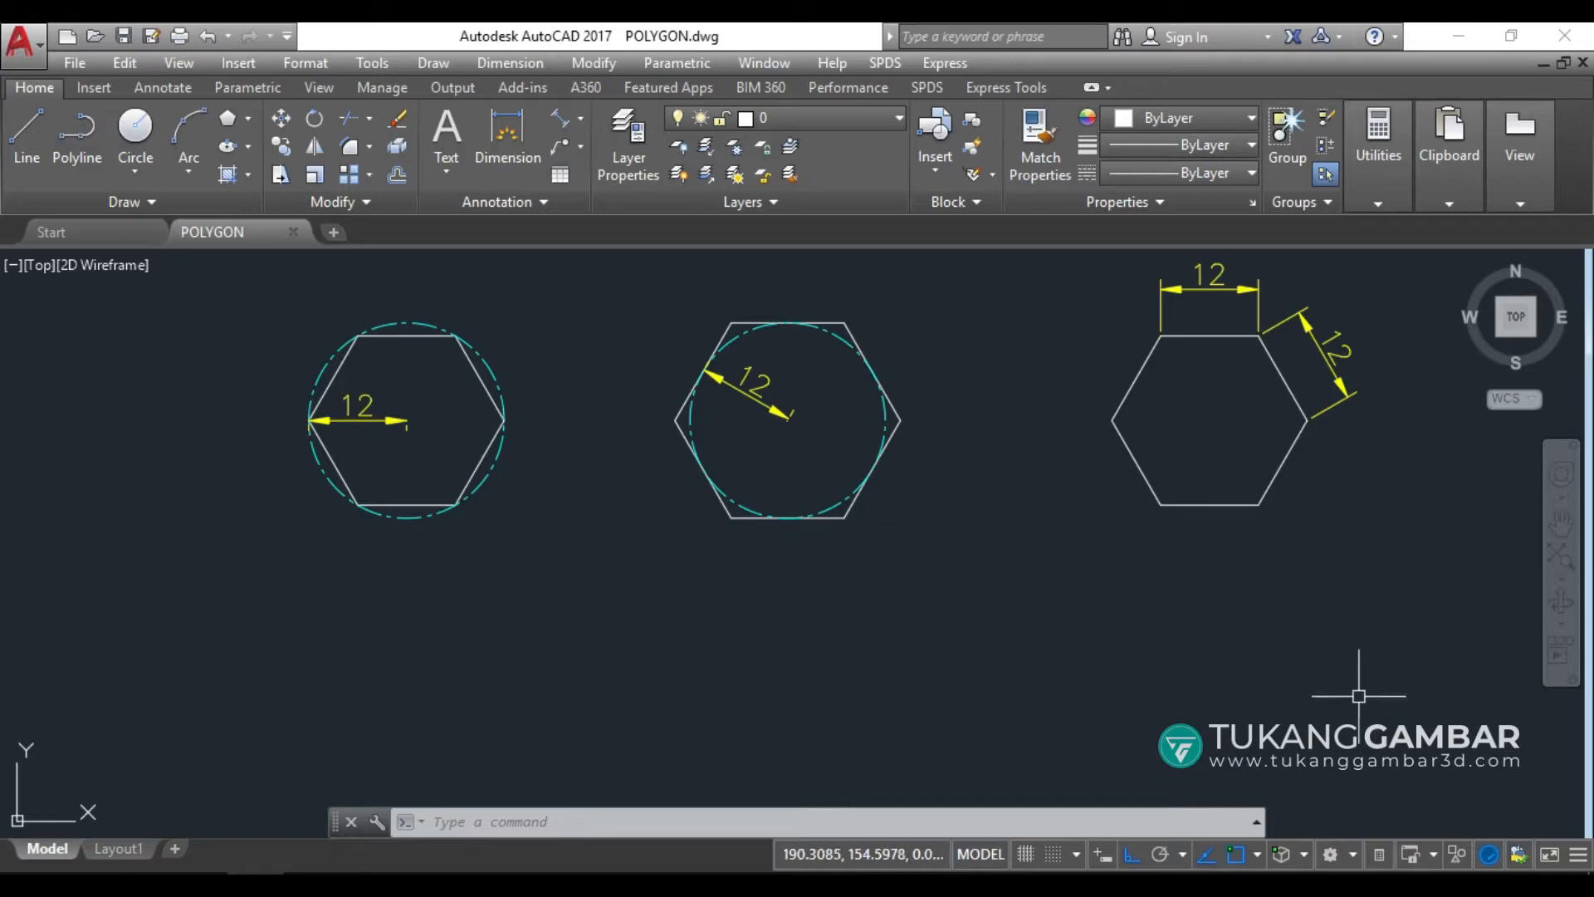
left_click(430, 65)
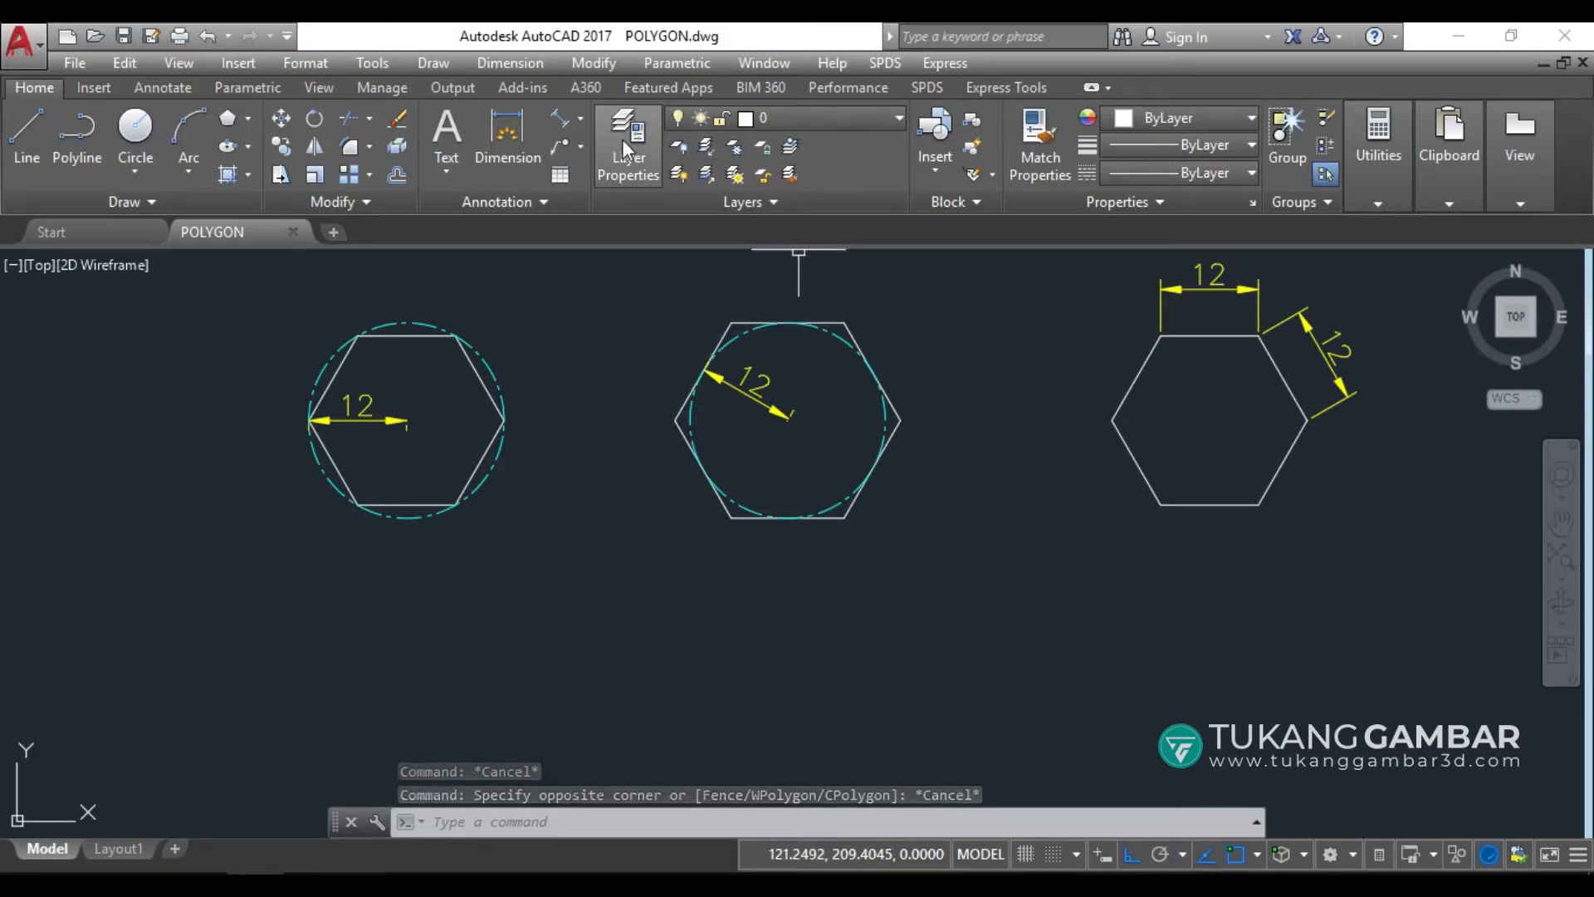
left_click(239, 121)
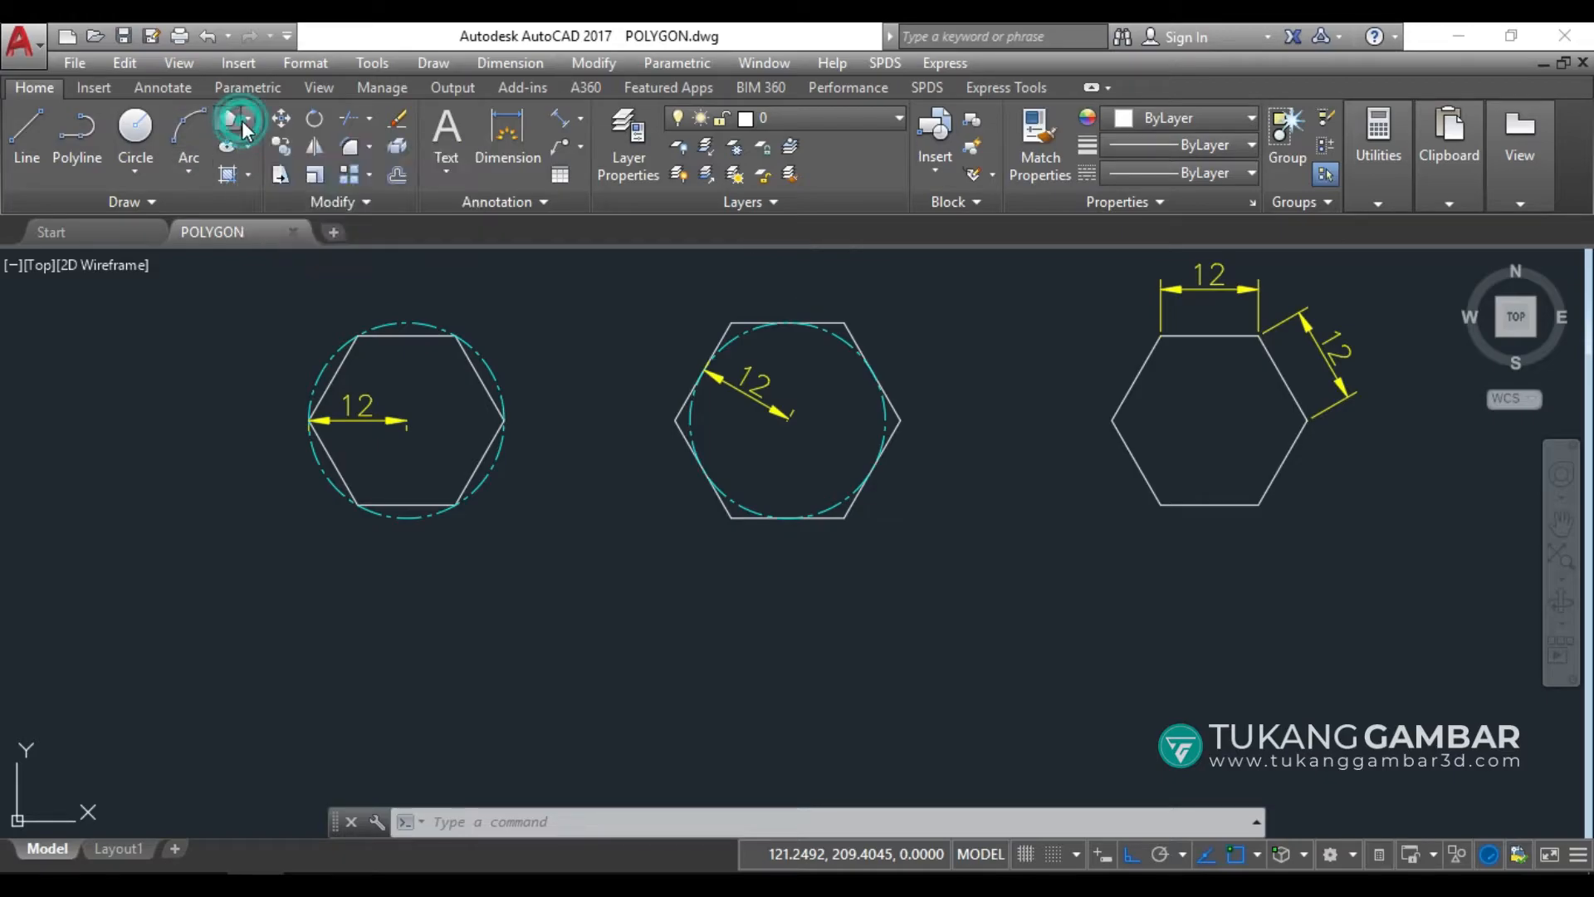
left_click(247, 122)
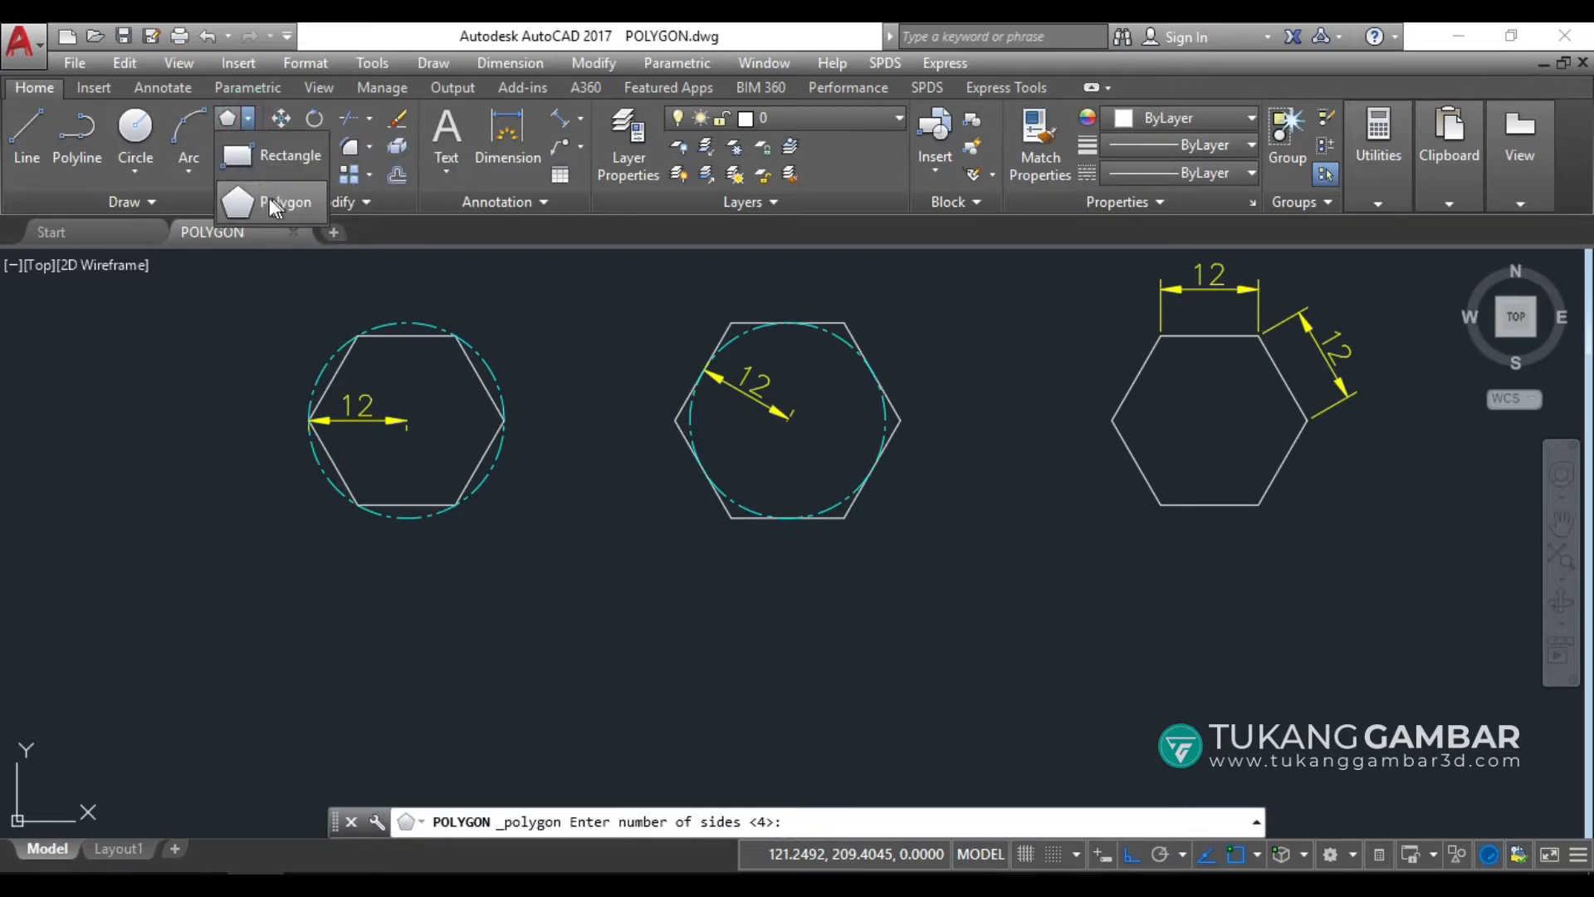
left_click(253, 157)
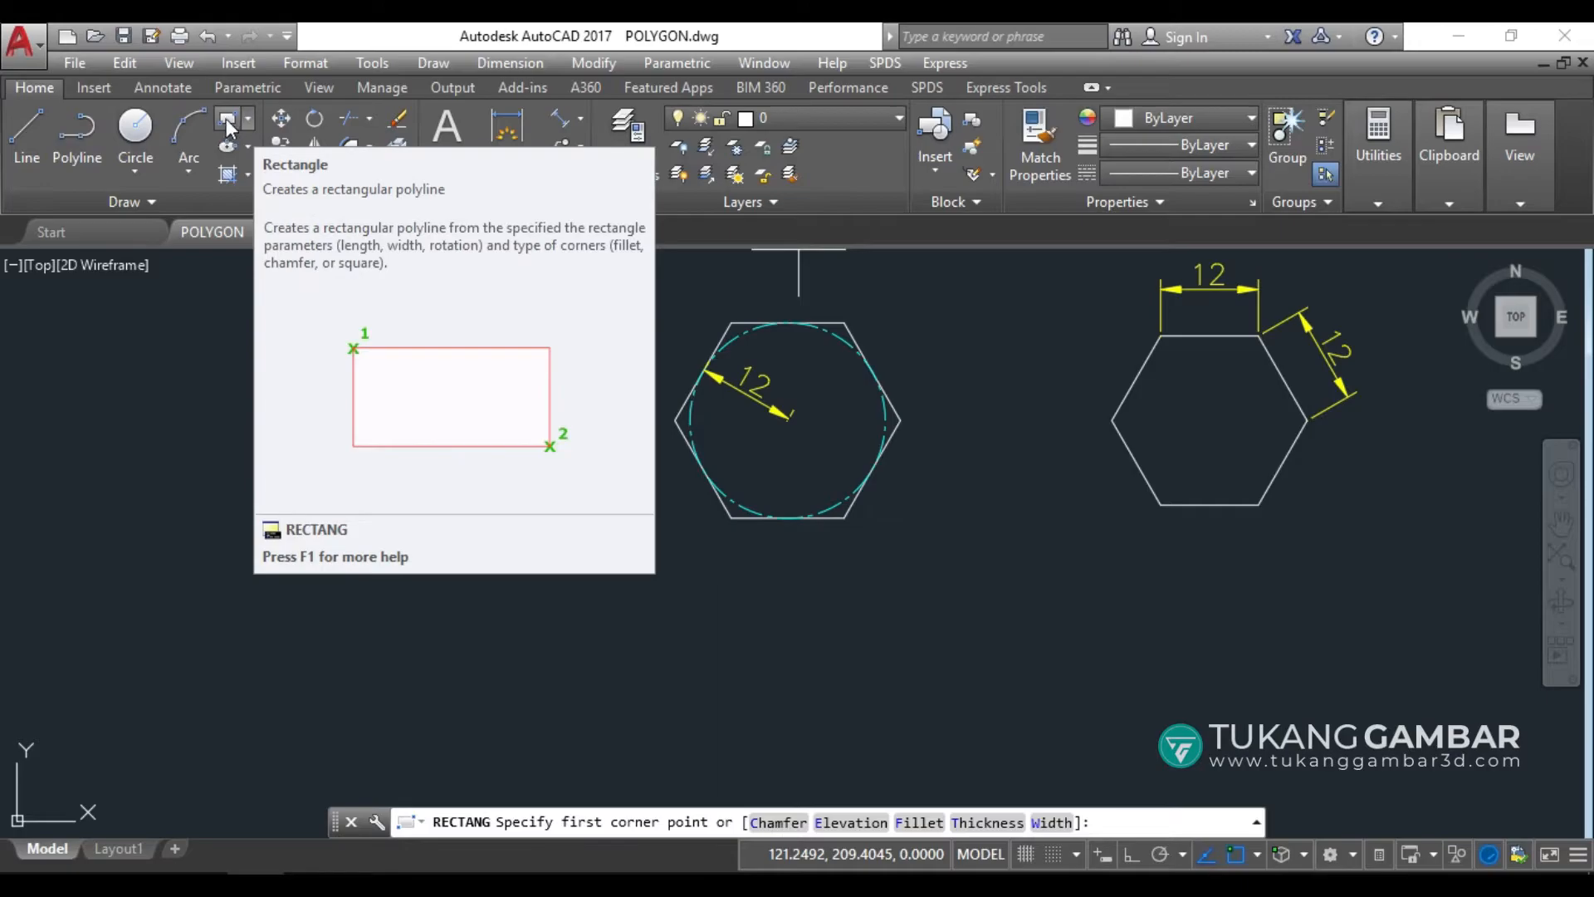
left_click(248, 120)
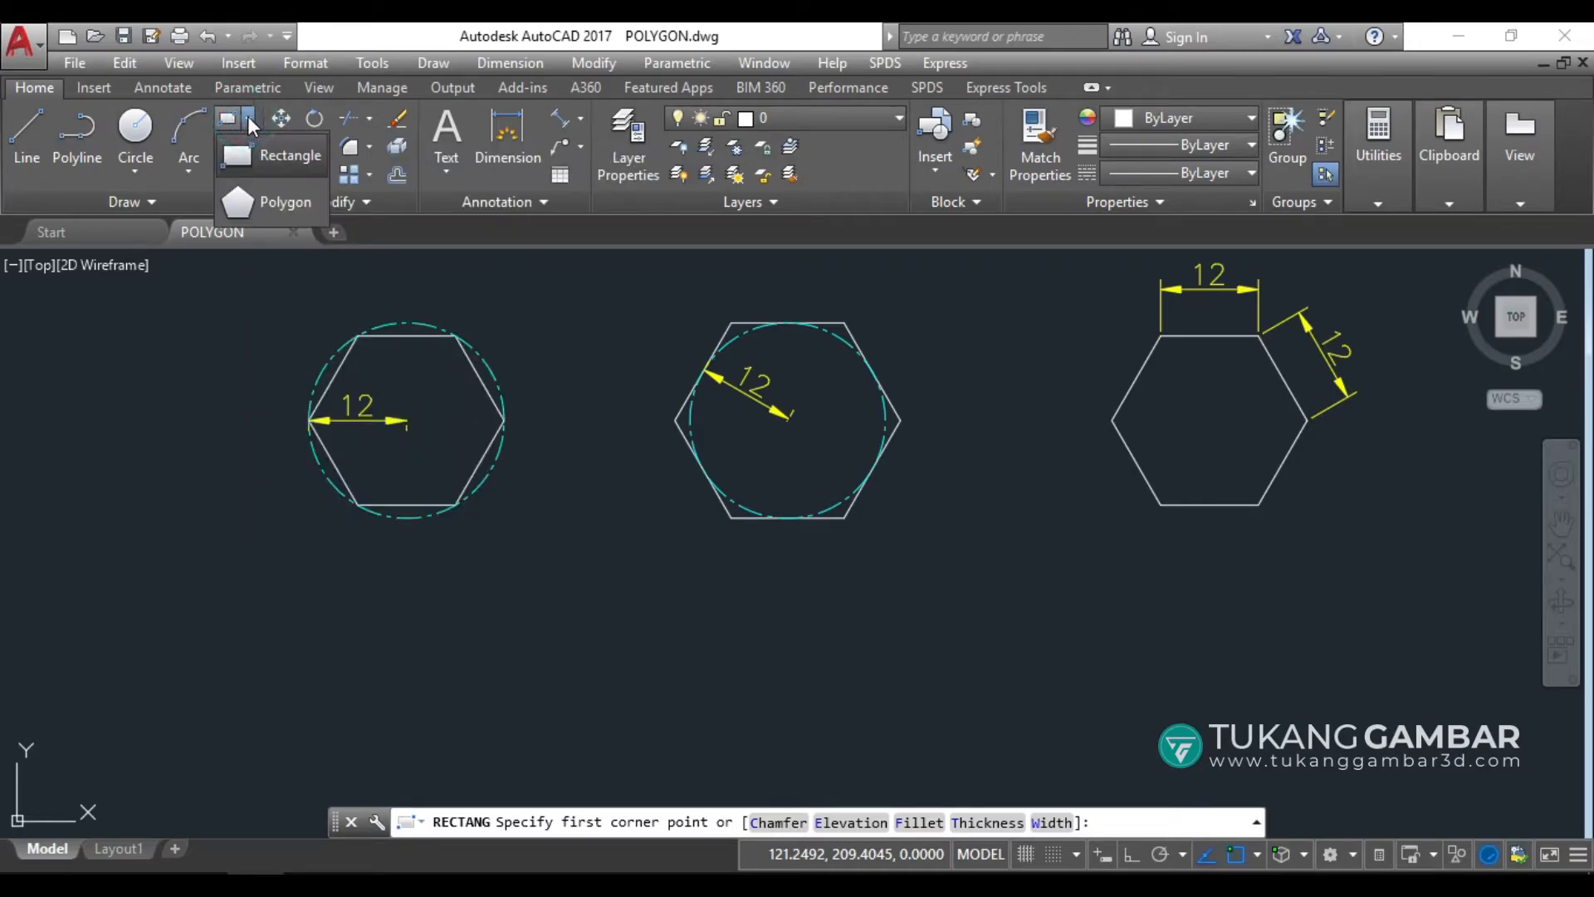
left_click(249, 200)
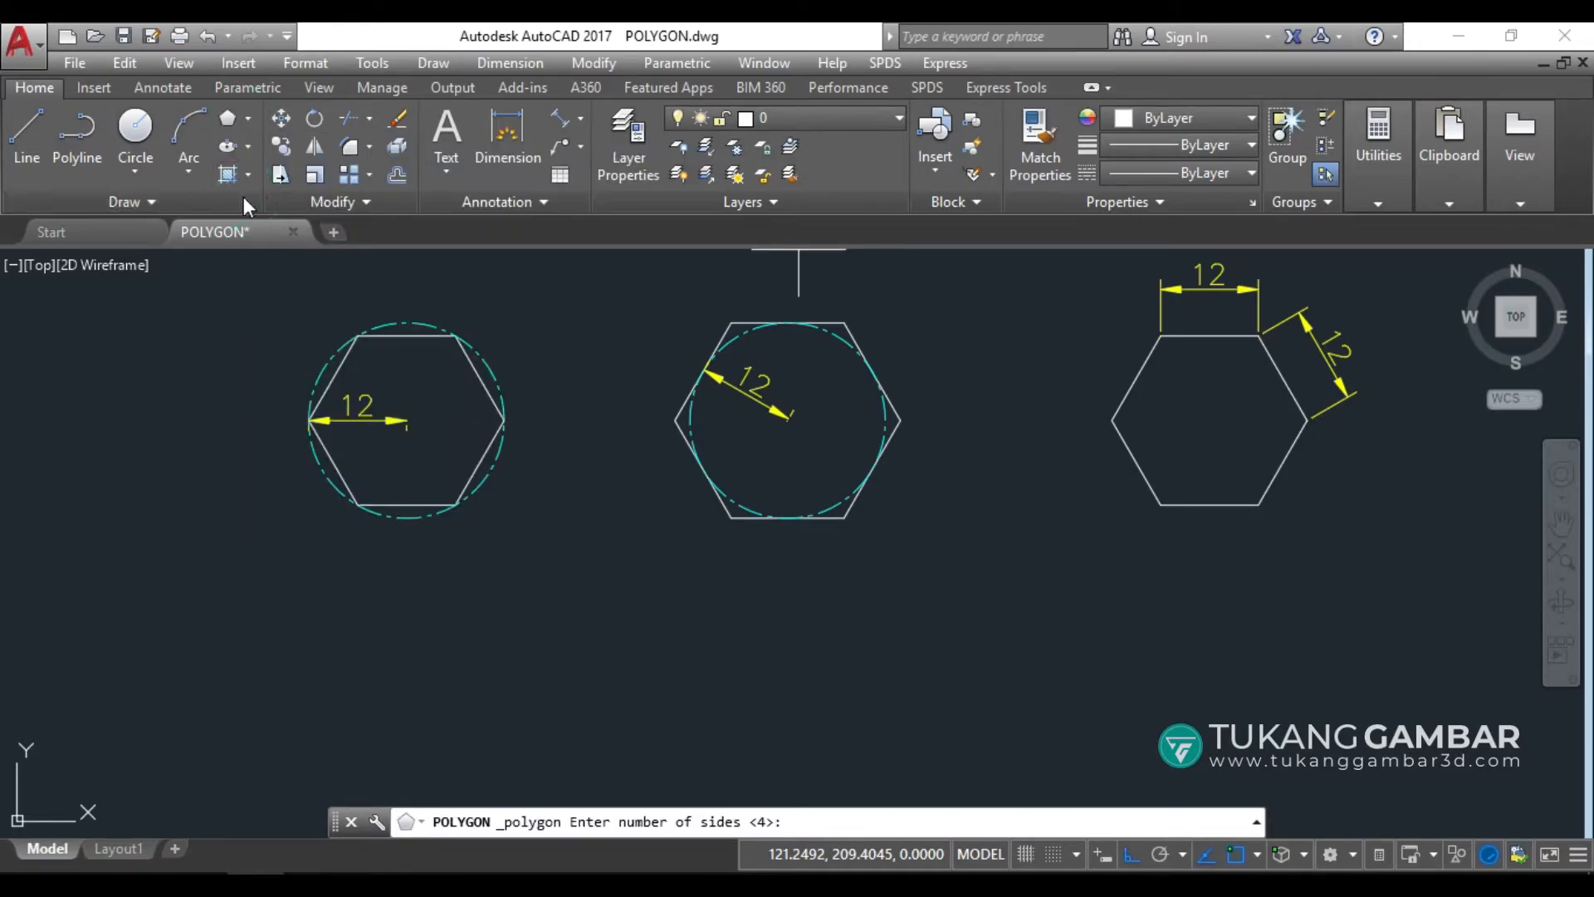
key("Escape")
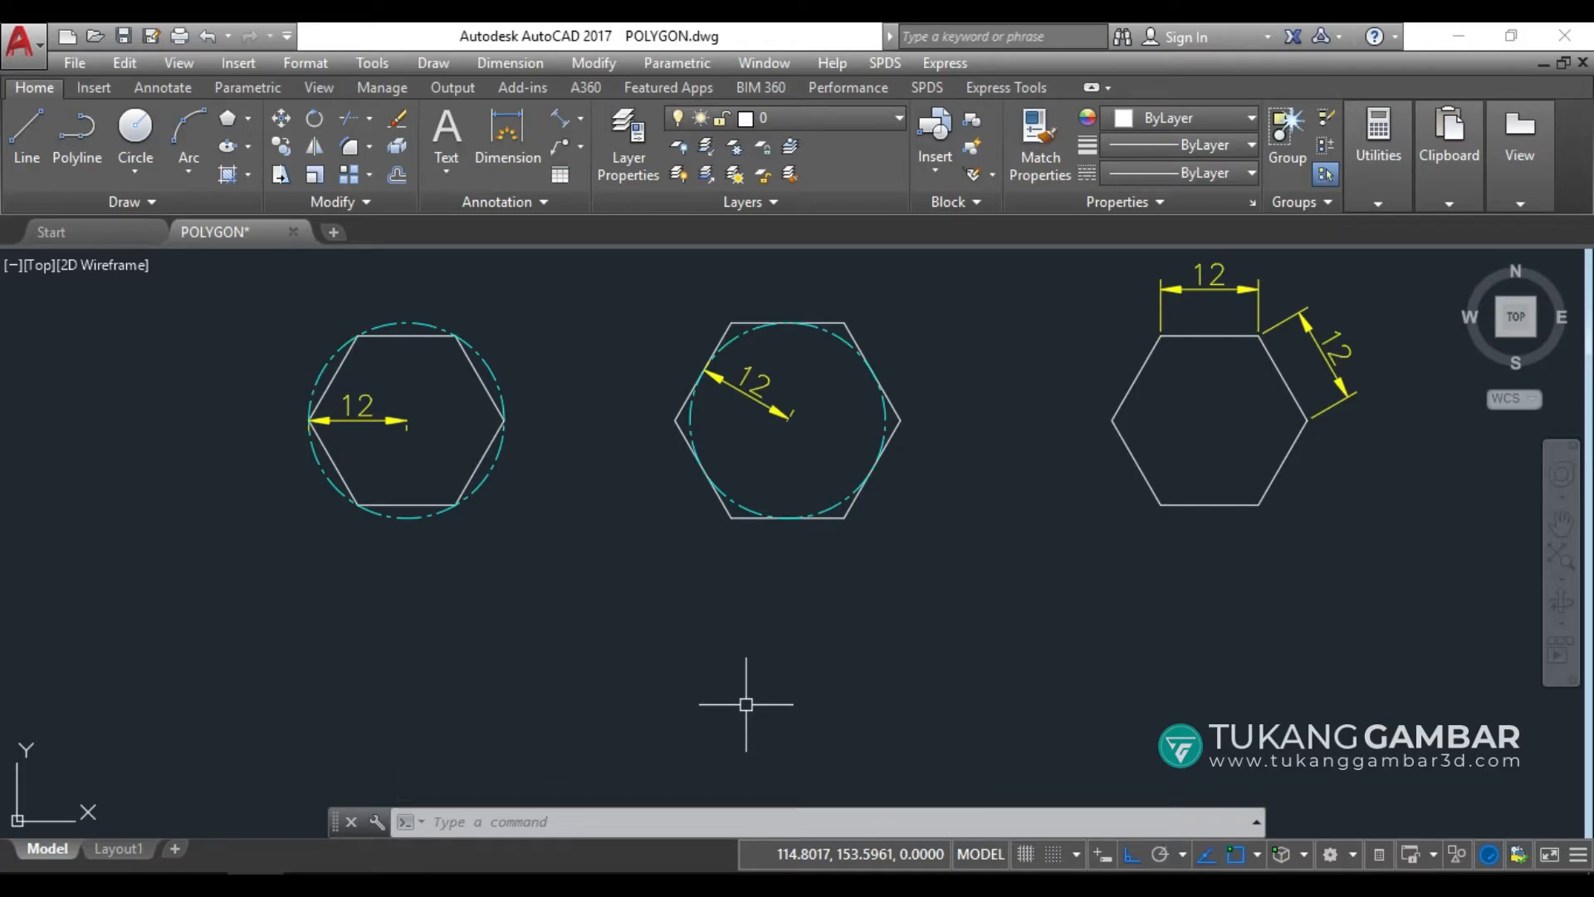
type("p")
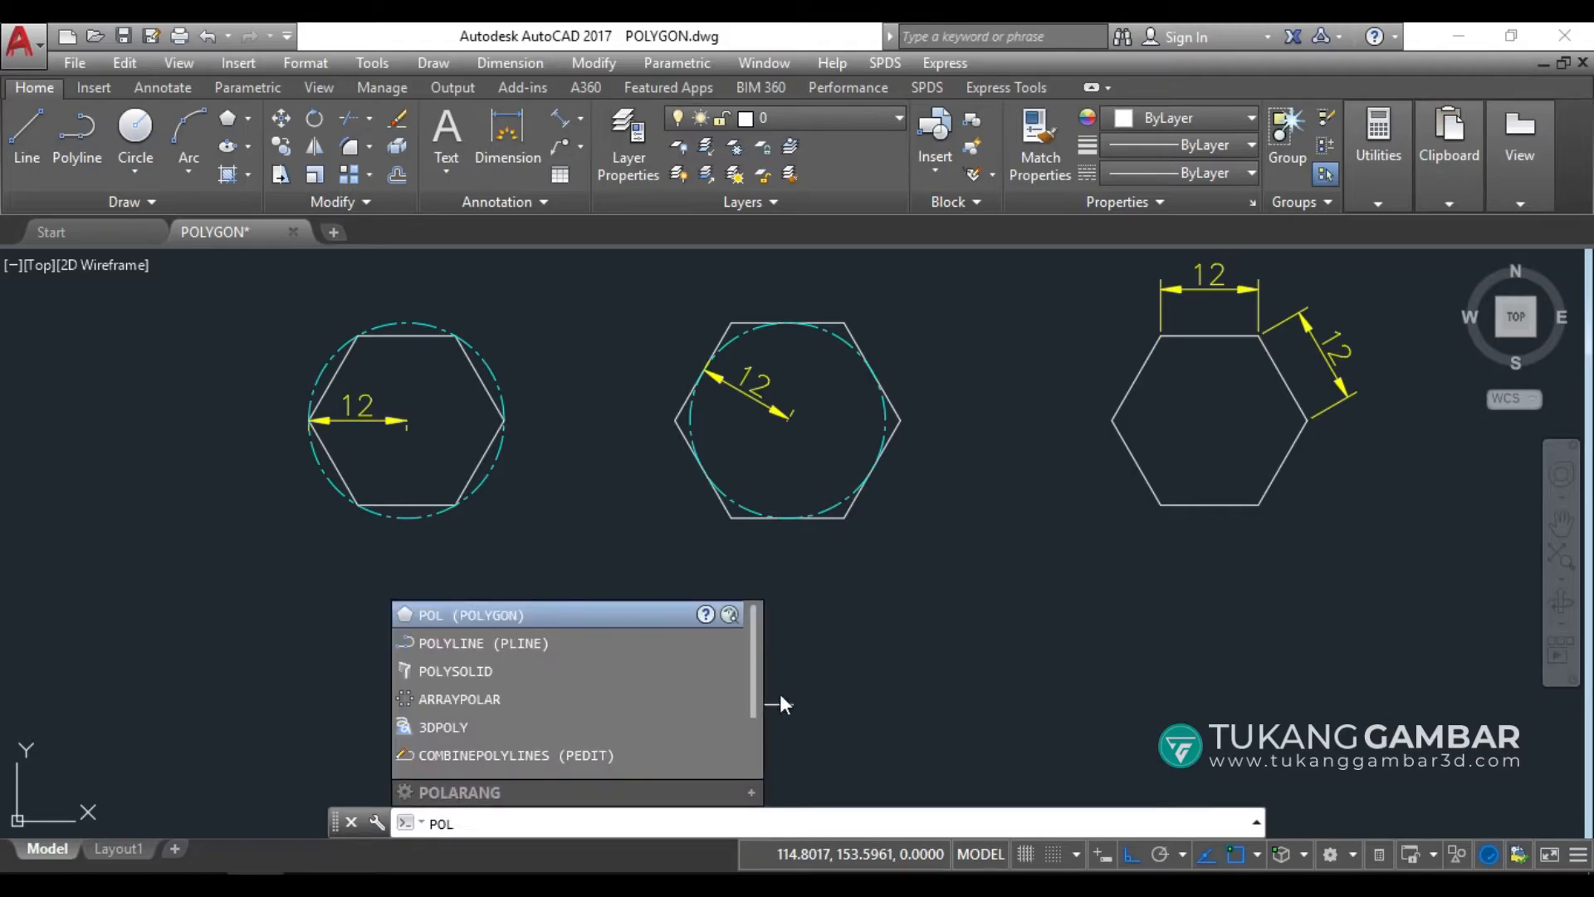
key("Return")
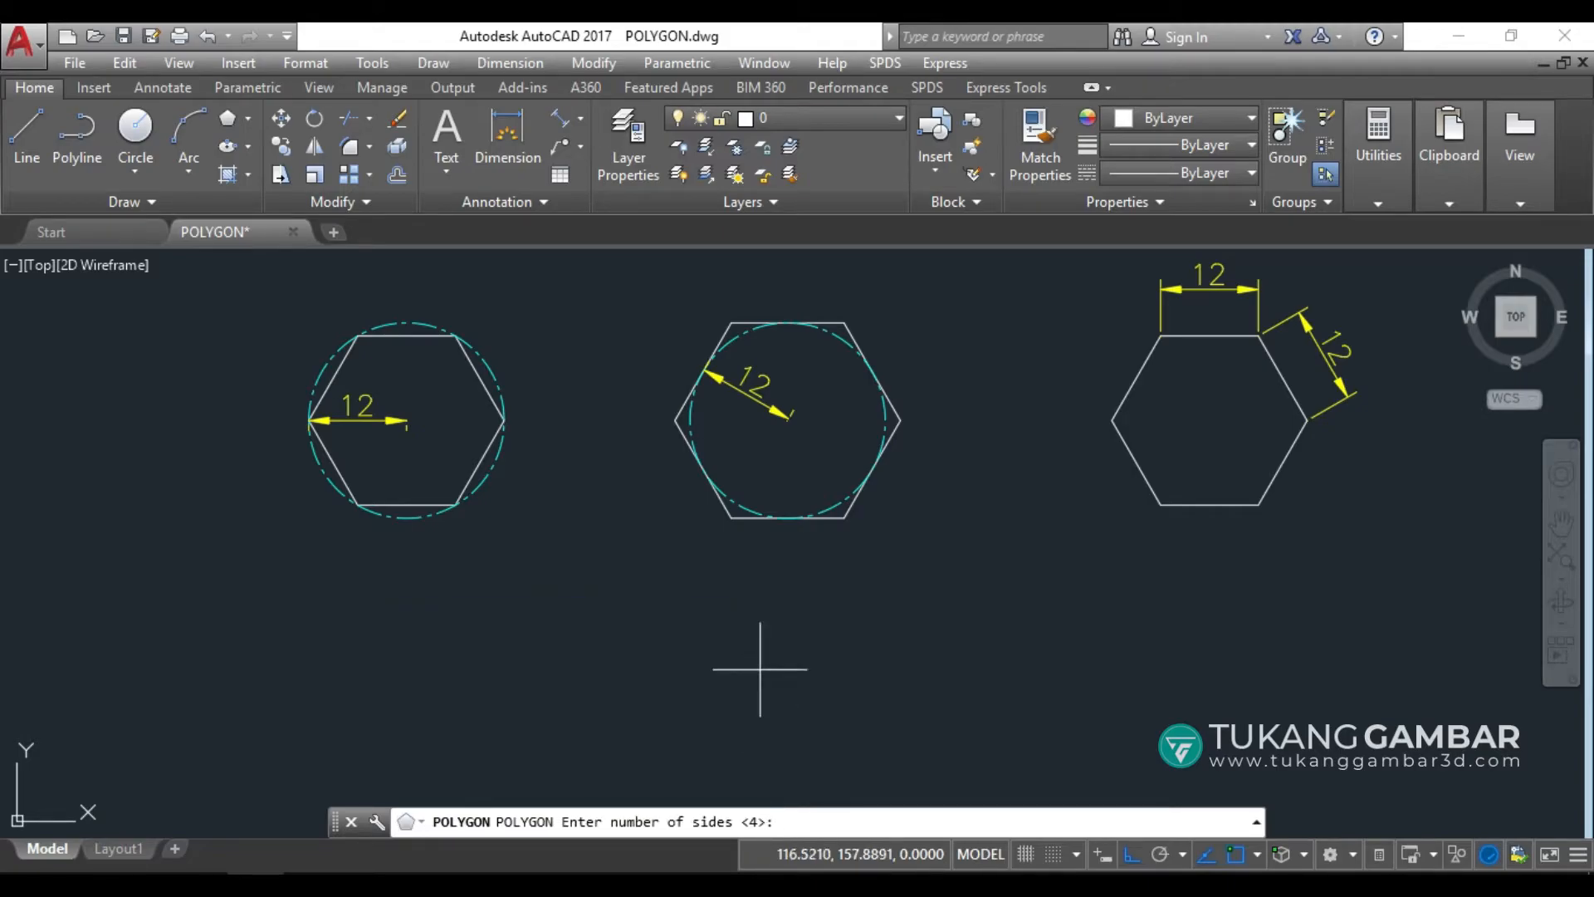
key("Escape")
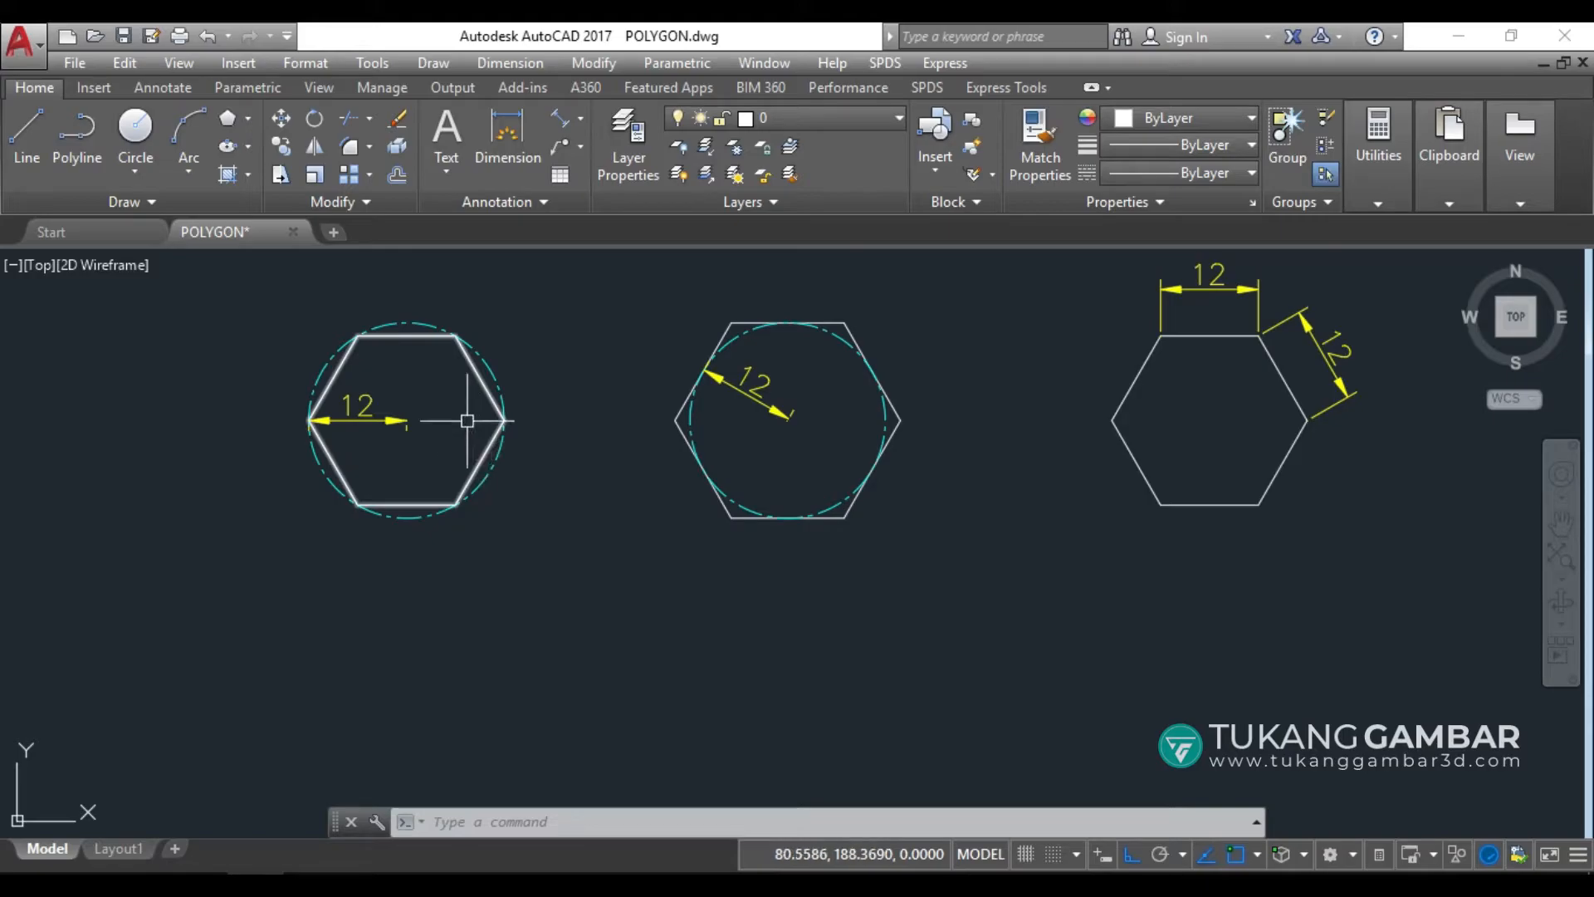
left_click(459, 343)
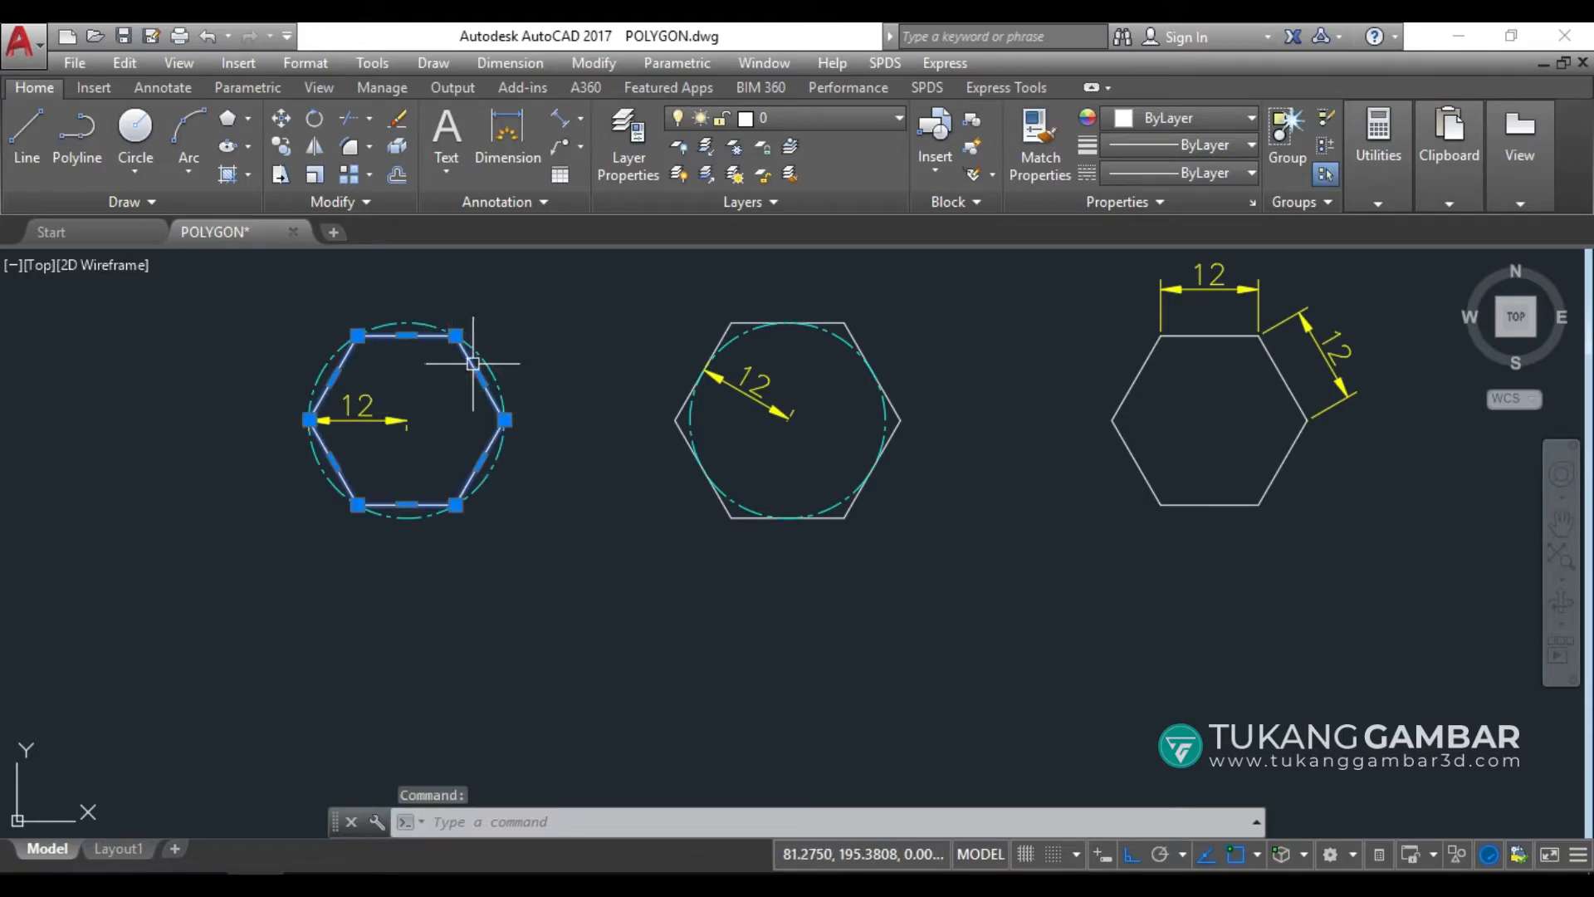
key("Escape")
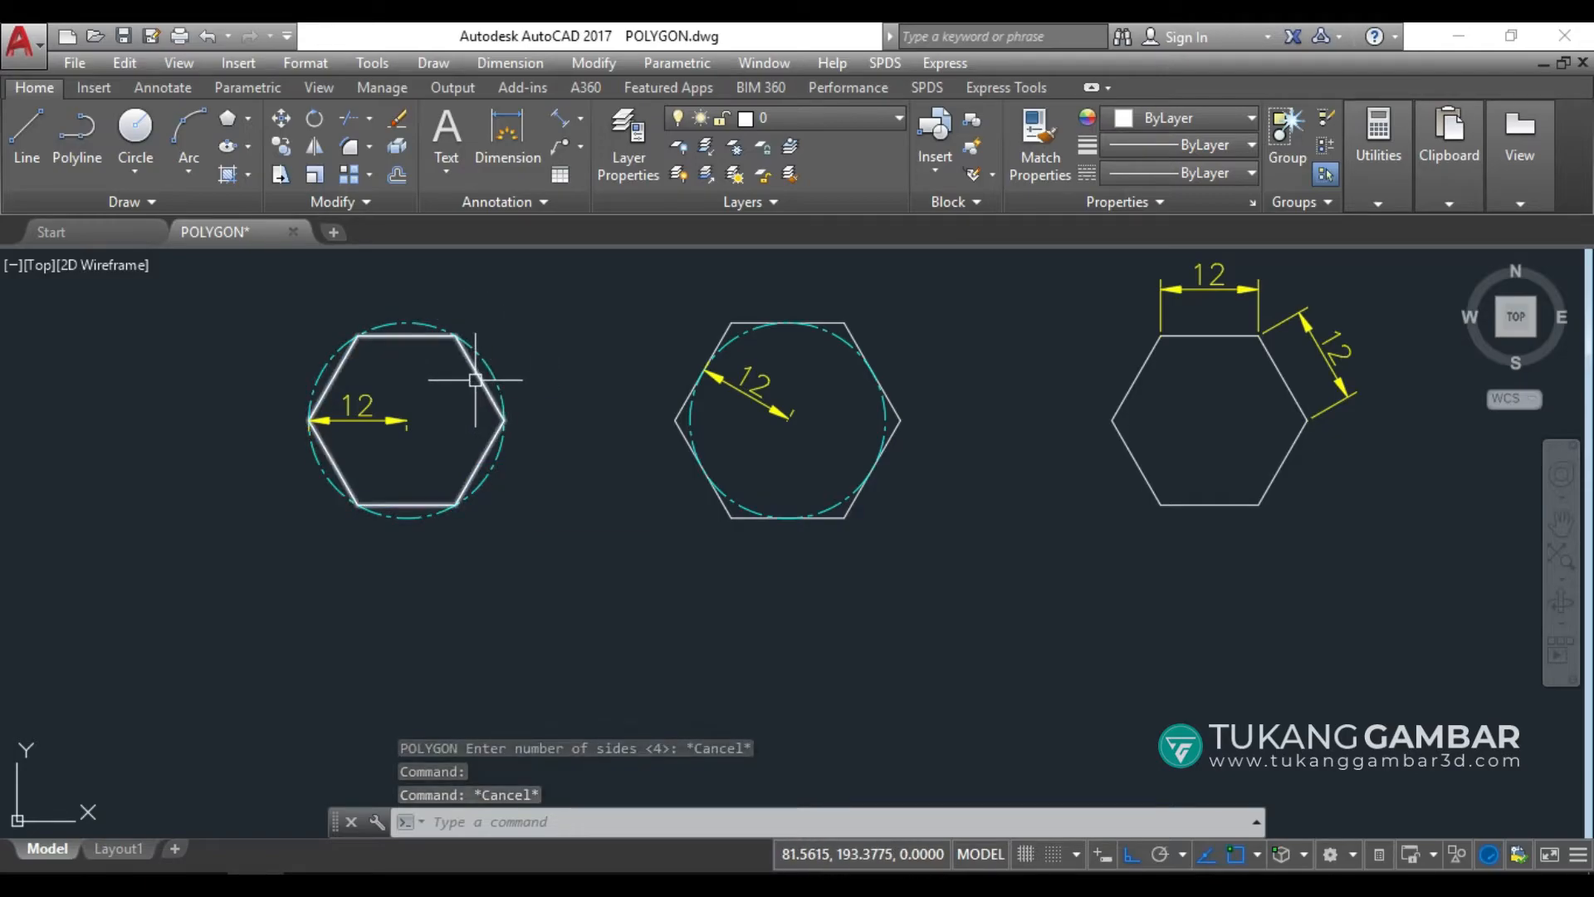
mouse_move(475, 379)
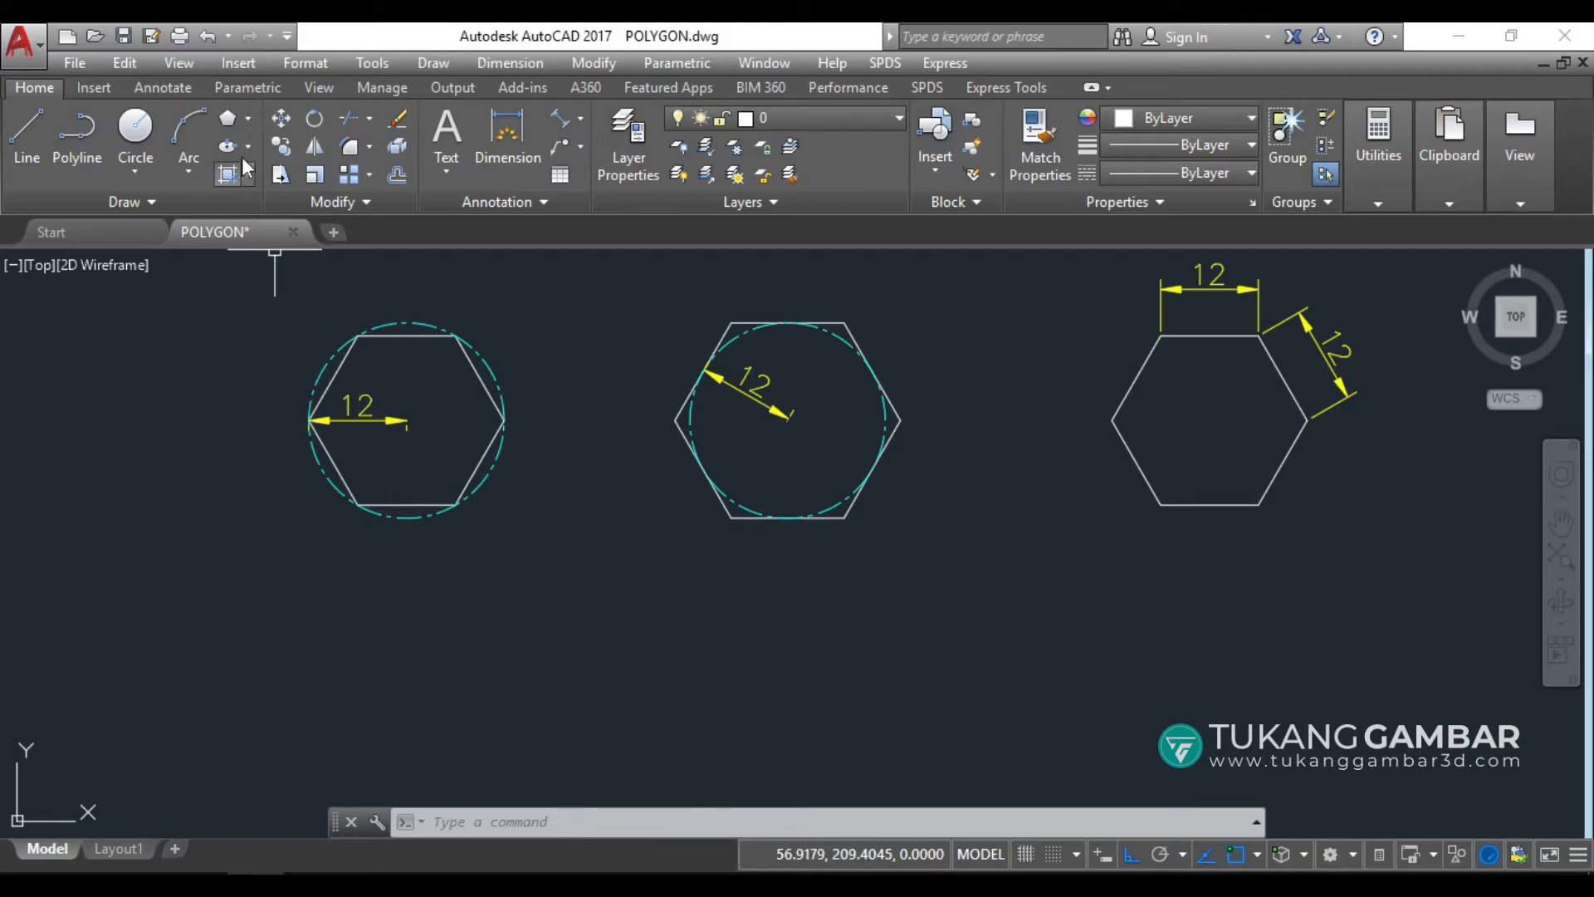
Draw a six-sided polygon inscribed in a circle of radius 12, centred below the first sample hexagon
left_click(229, 121)
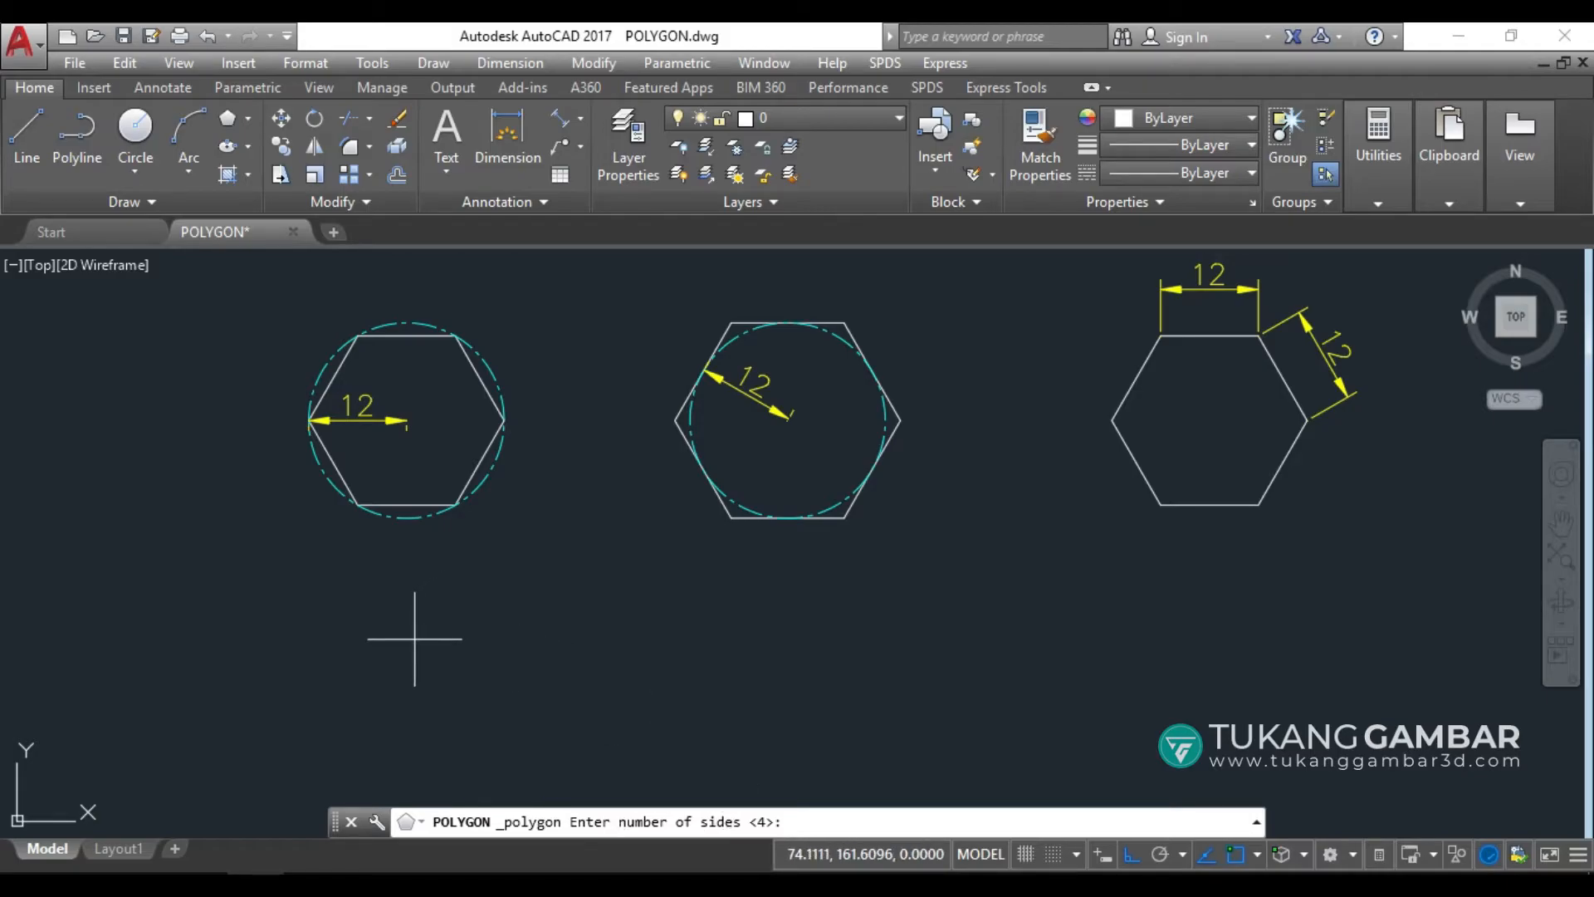
key("Return")
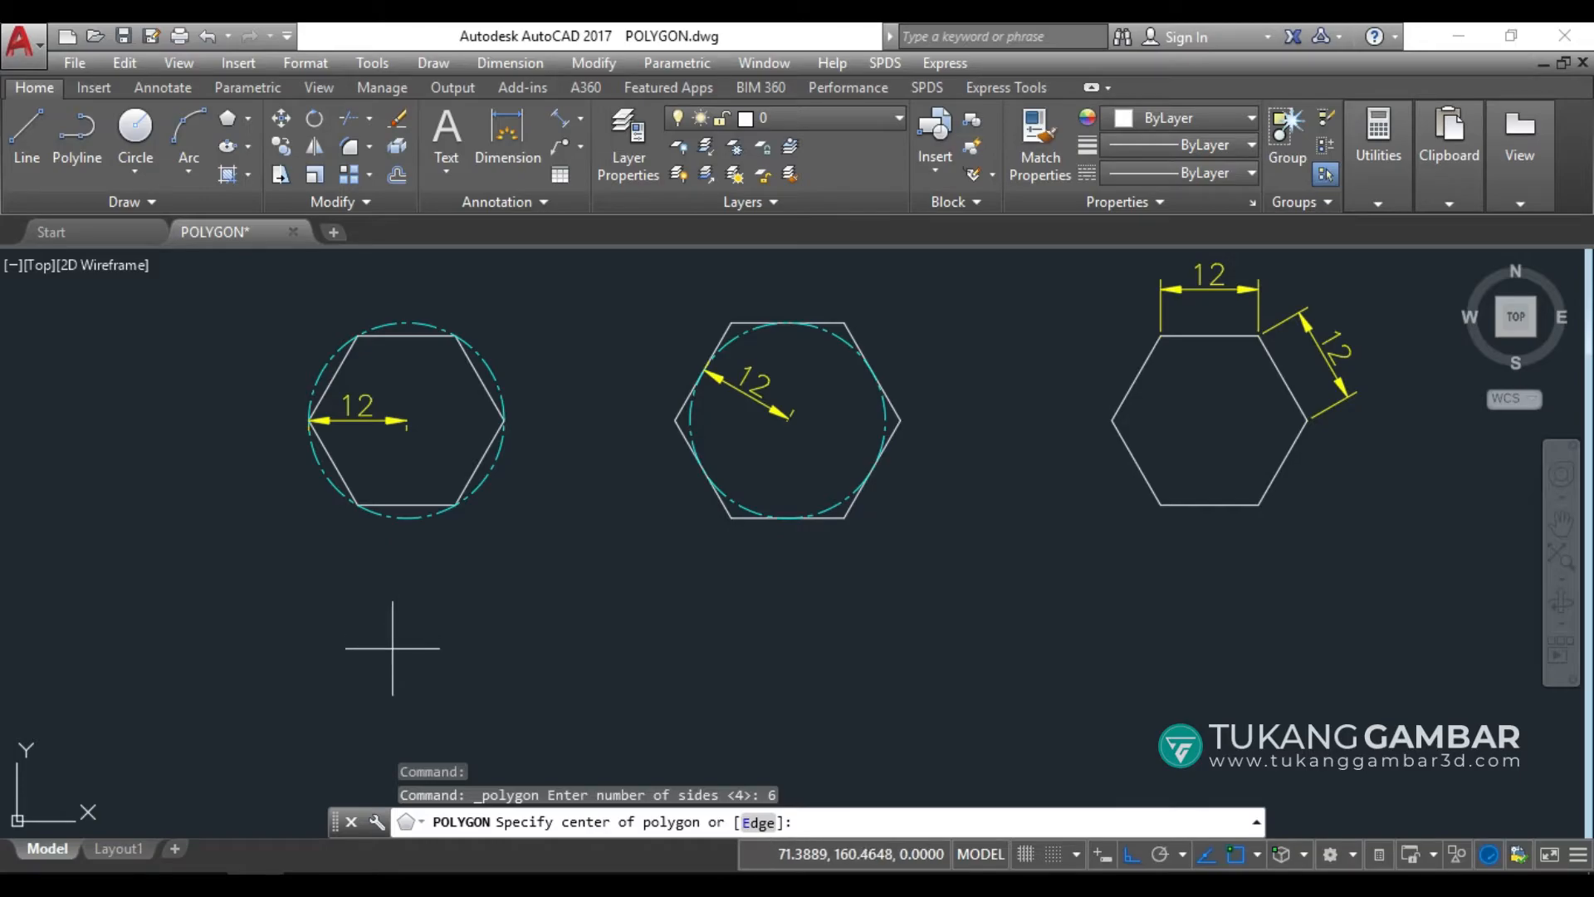
middle_click_drag(392, 647, 390, 631)
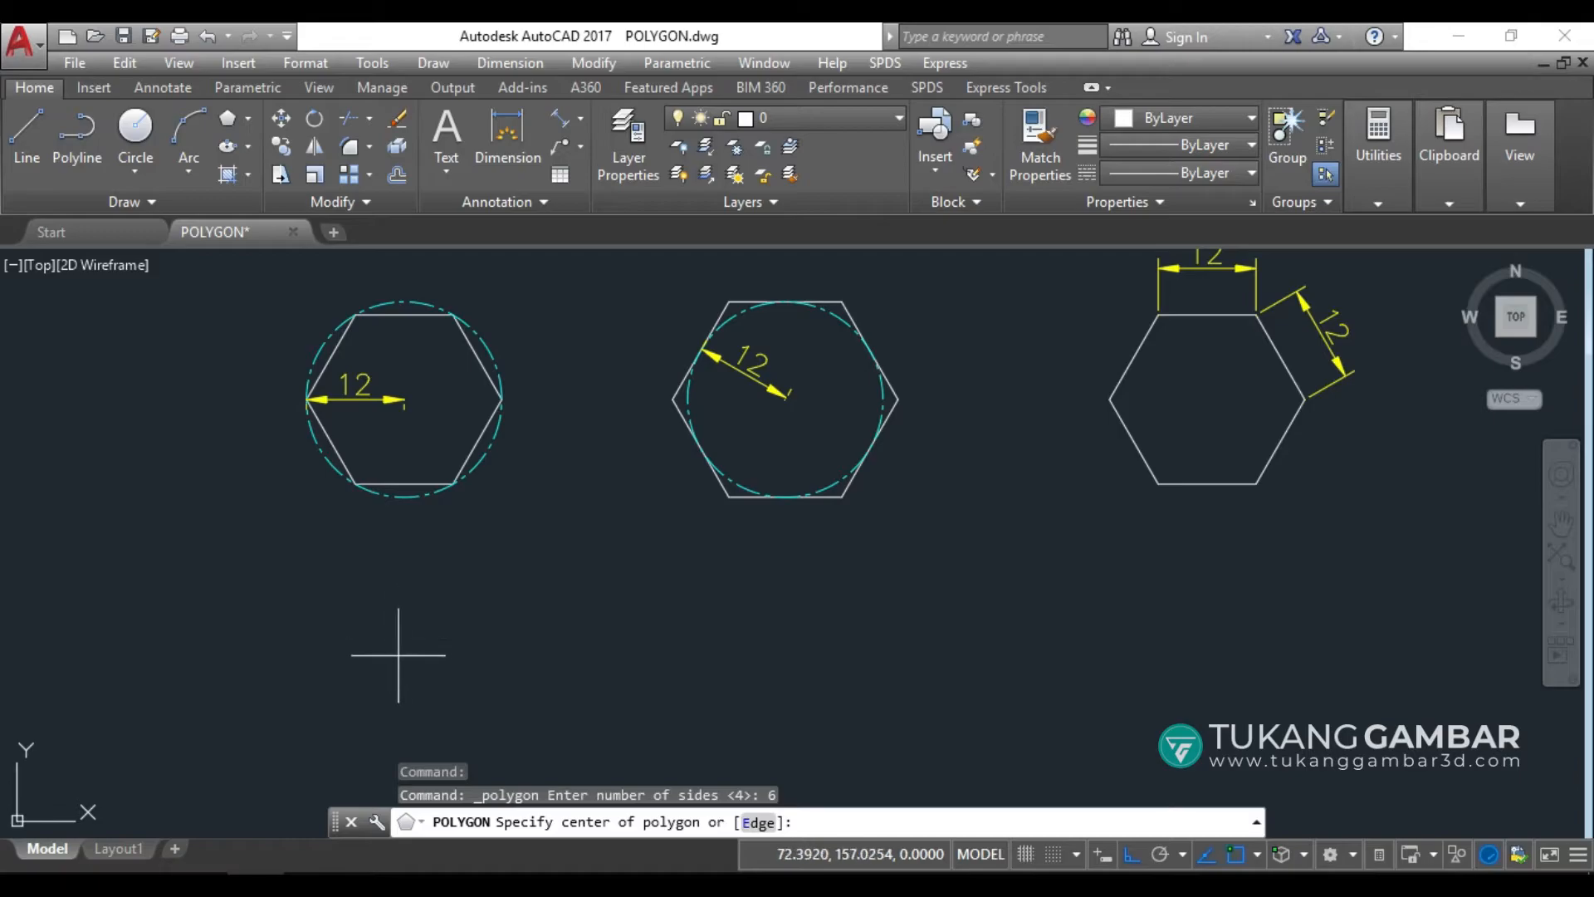
left_click(381, 640)
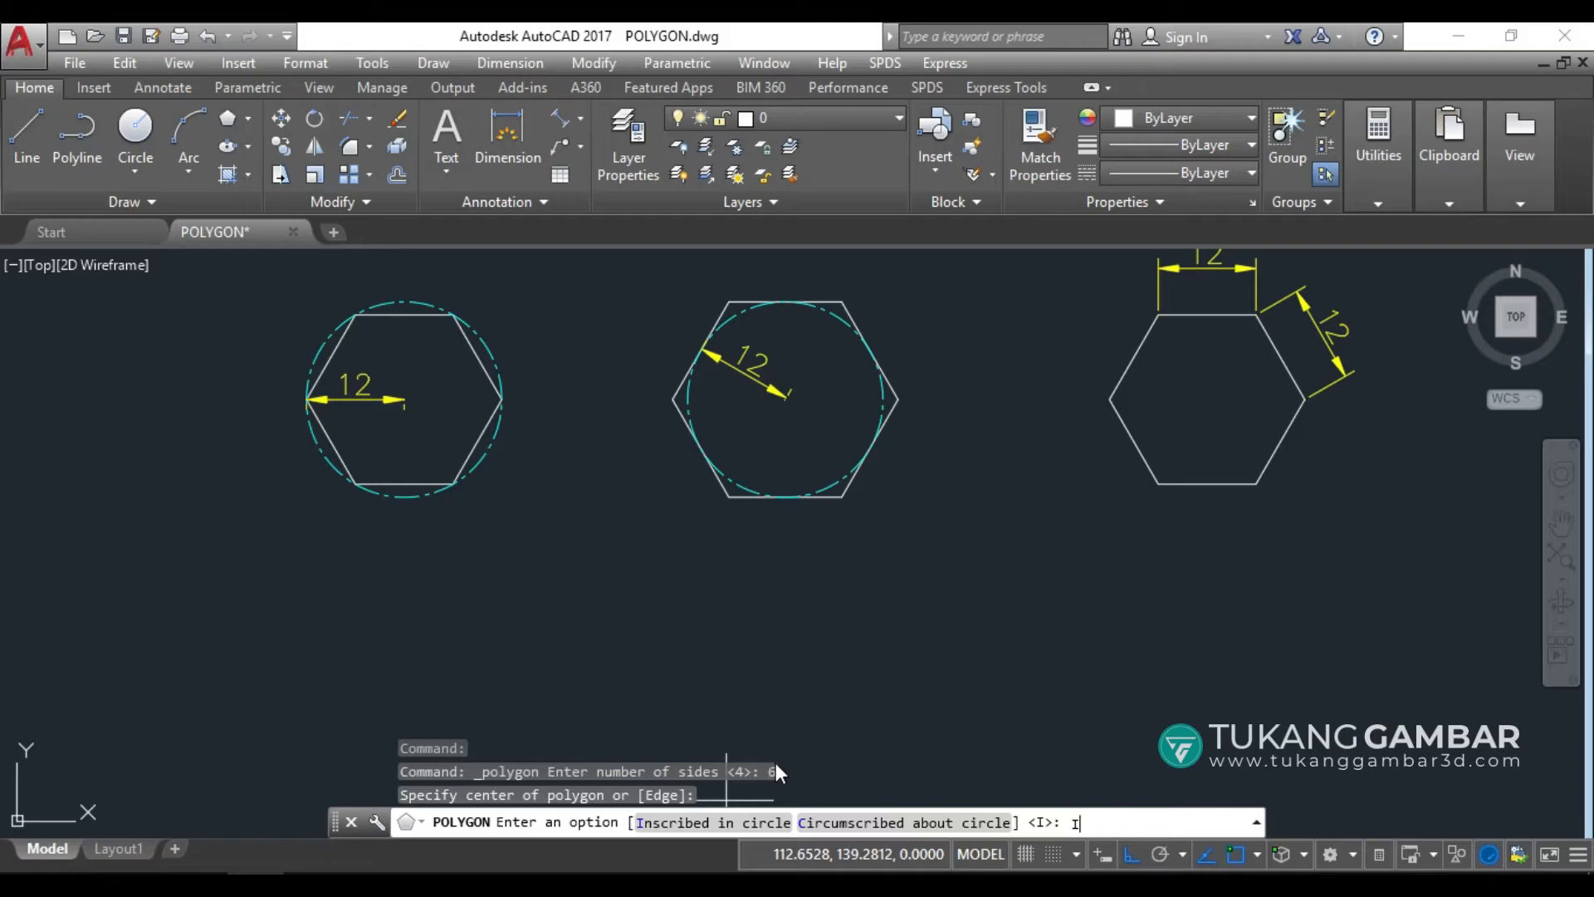
key("Return")
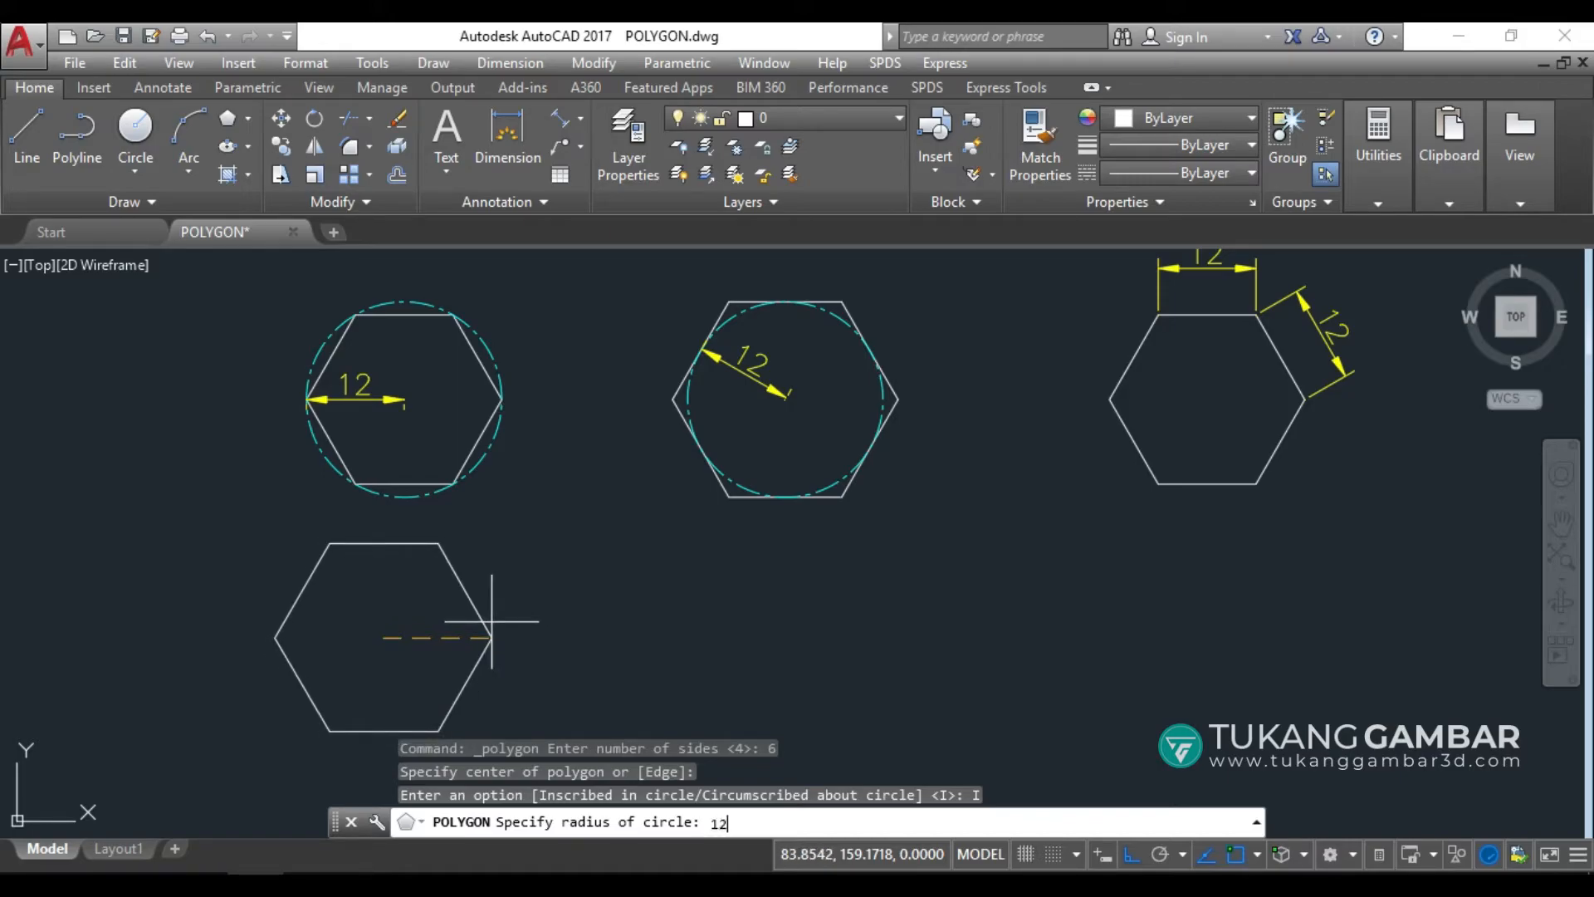
key("Return")
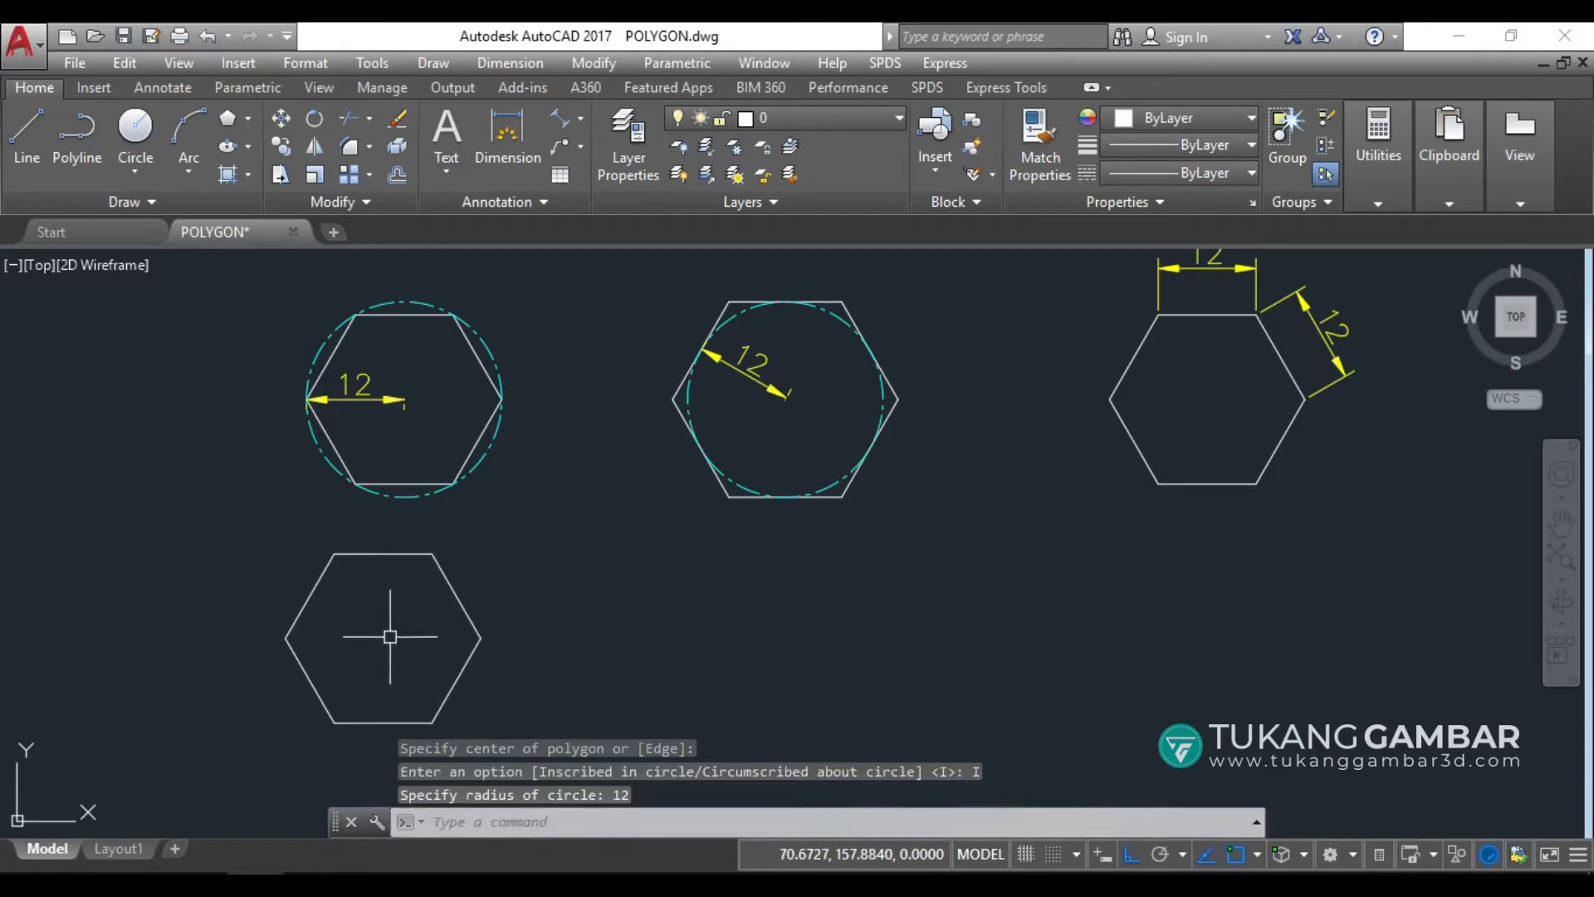
Dimension the new hexagon horizontally from its centre to its left corner, with the dimension line just above the centre
middle_click_drag(544, 531, 541, 518)
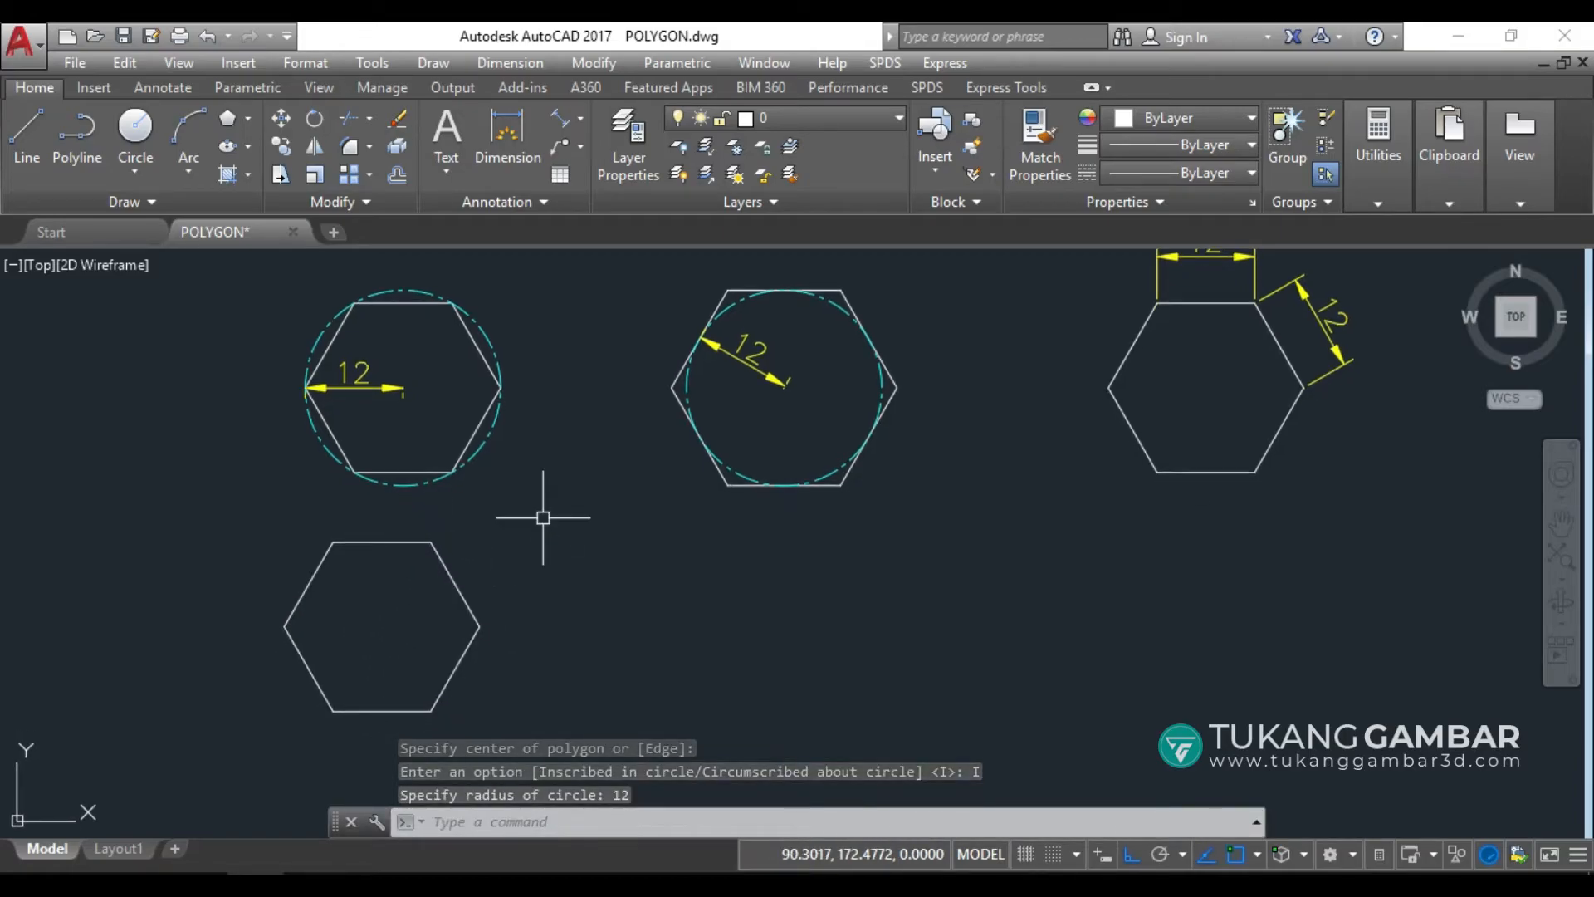
left_click(508, 137)
left_click(382, 627)
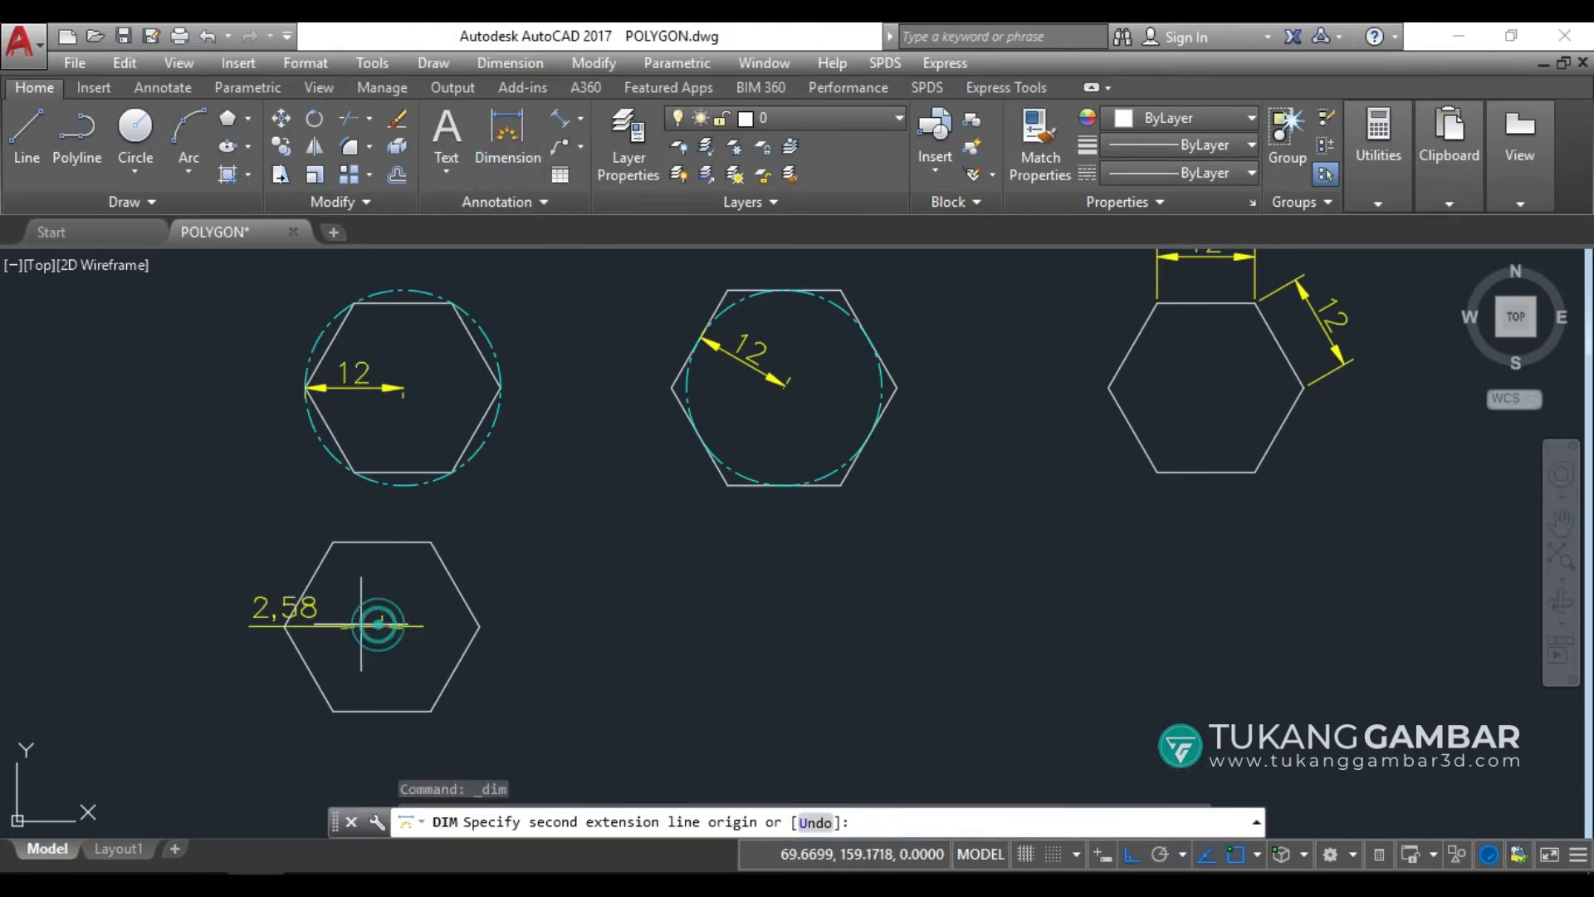
left_click(285, 627)
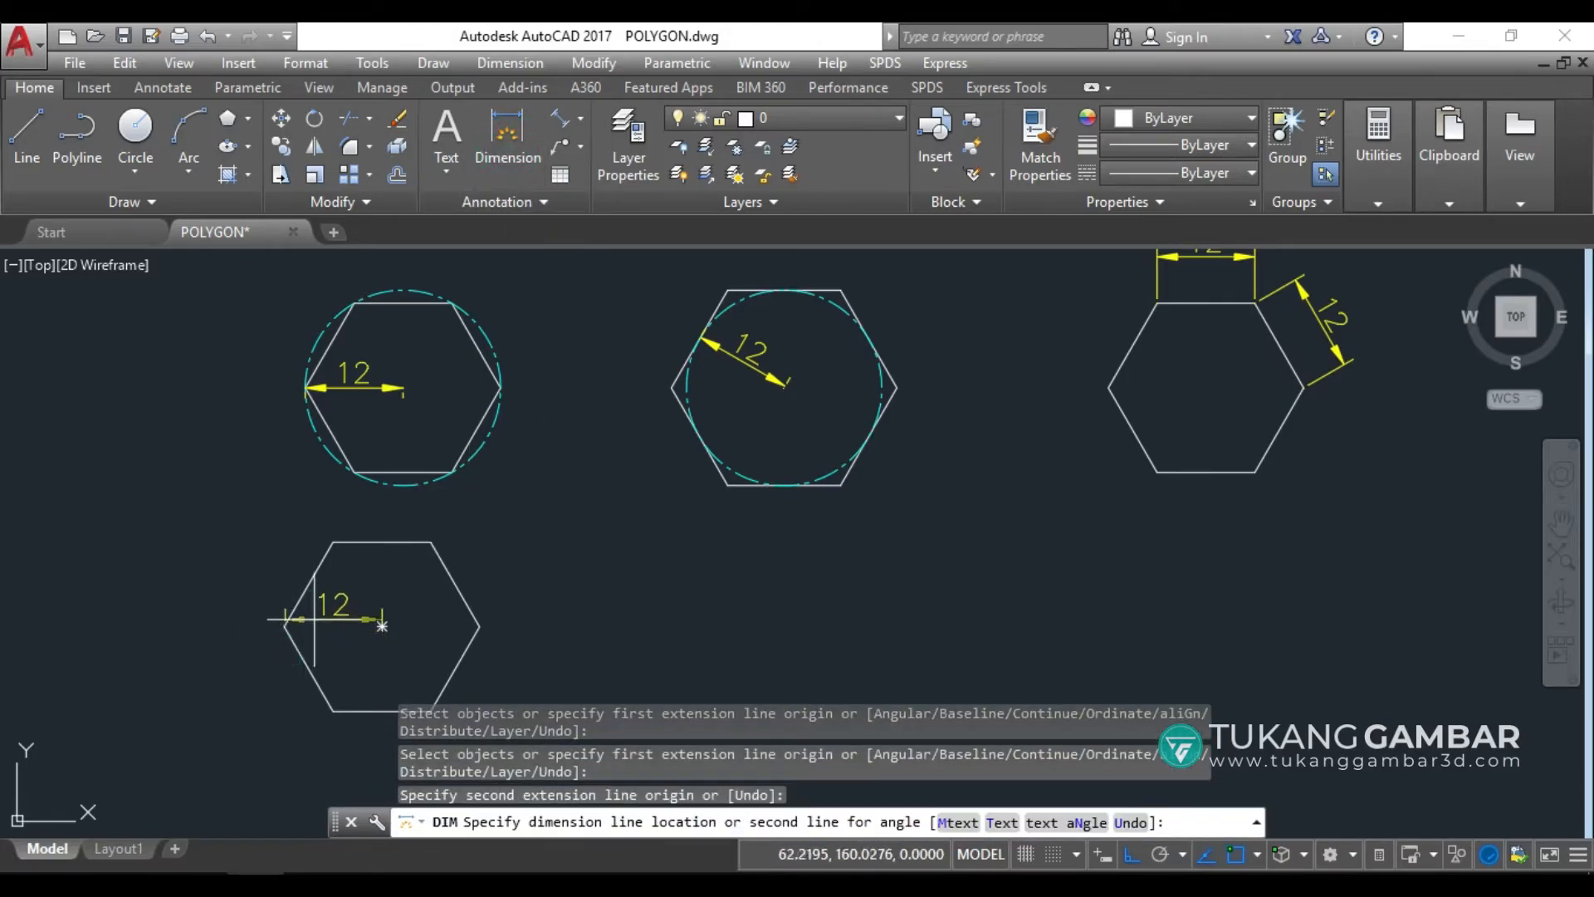
left_click(316, 620)
key("Escape")
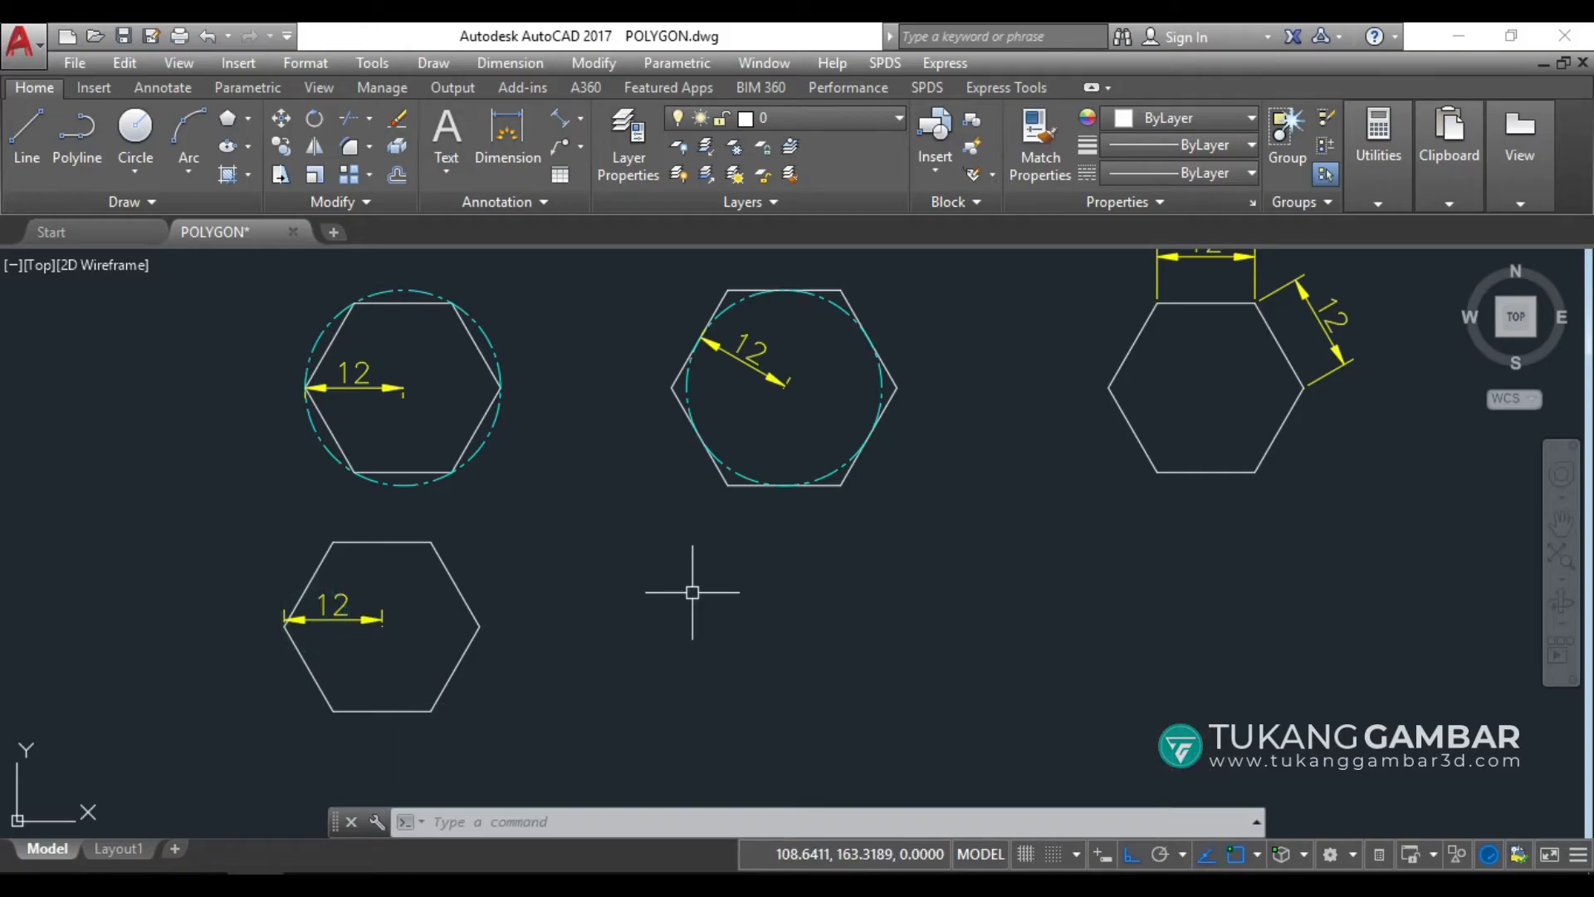
Draw a circle from the new hexagon's centre through its corners and add a radius dimension at its lower left
left_click(133, 131)
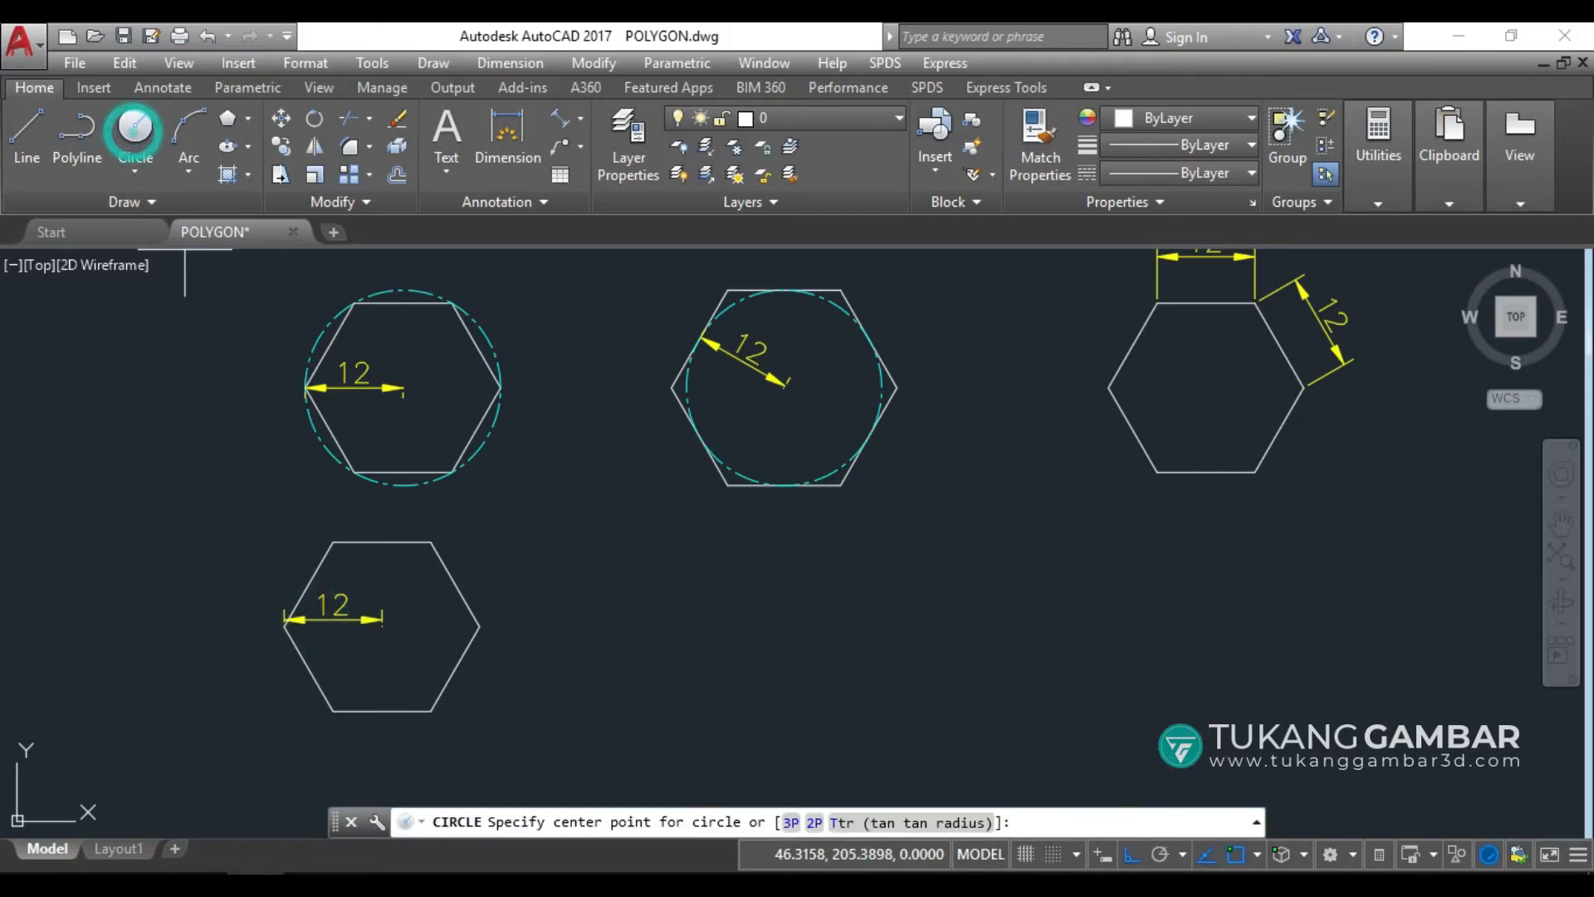
left_click(382, 625)
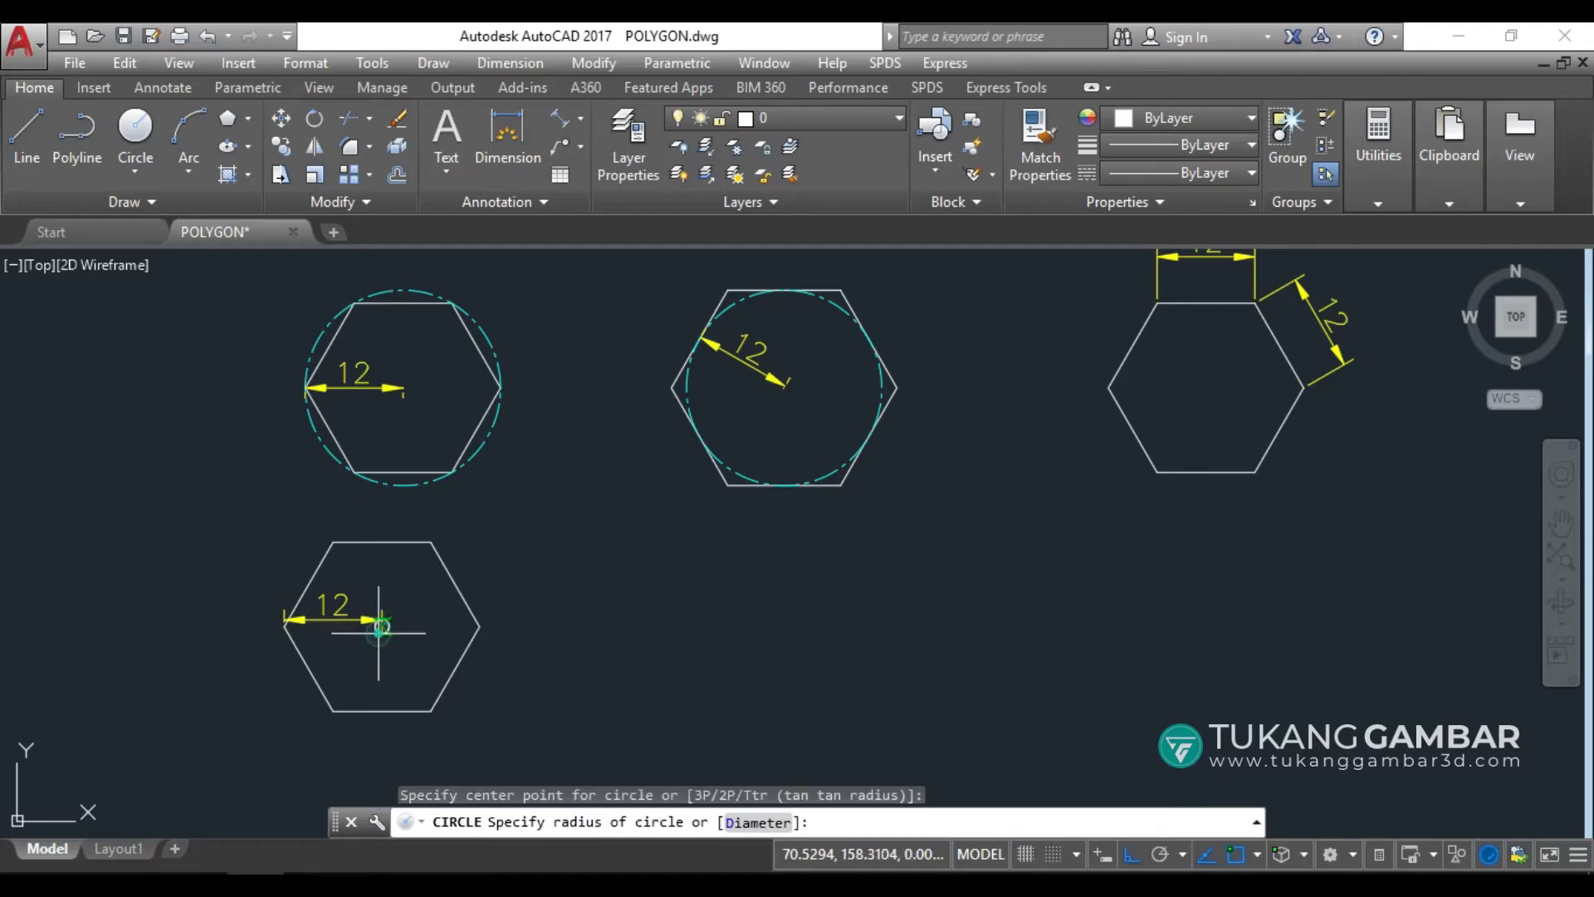
left_click(327, 539)
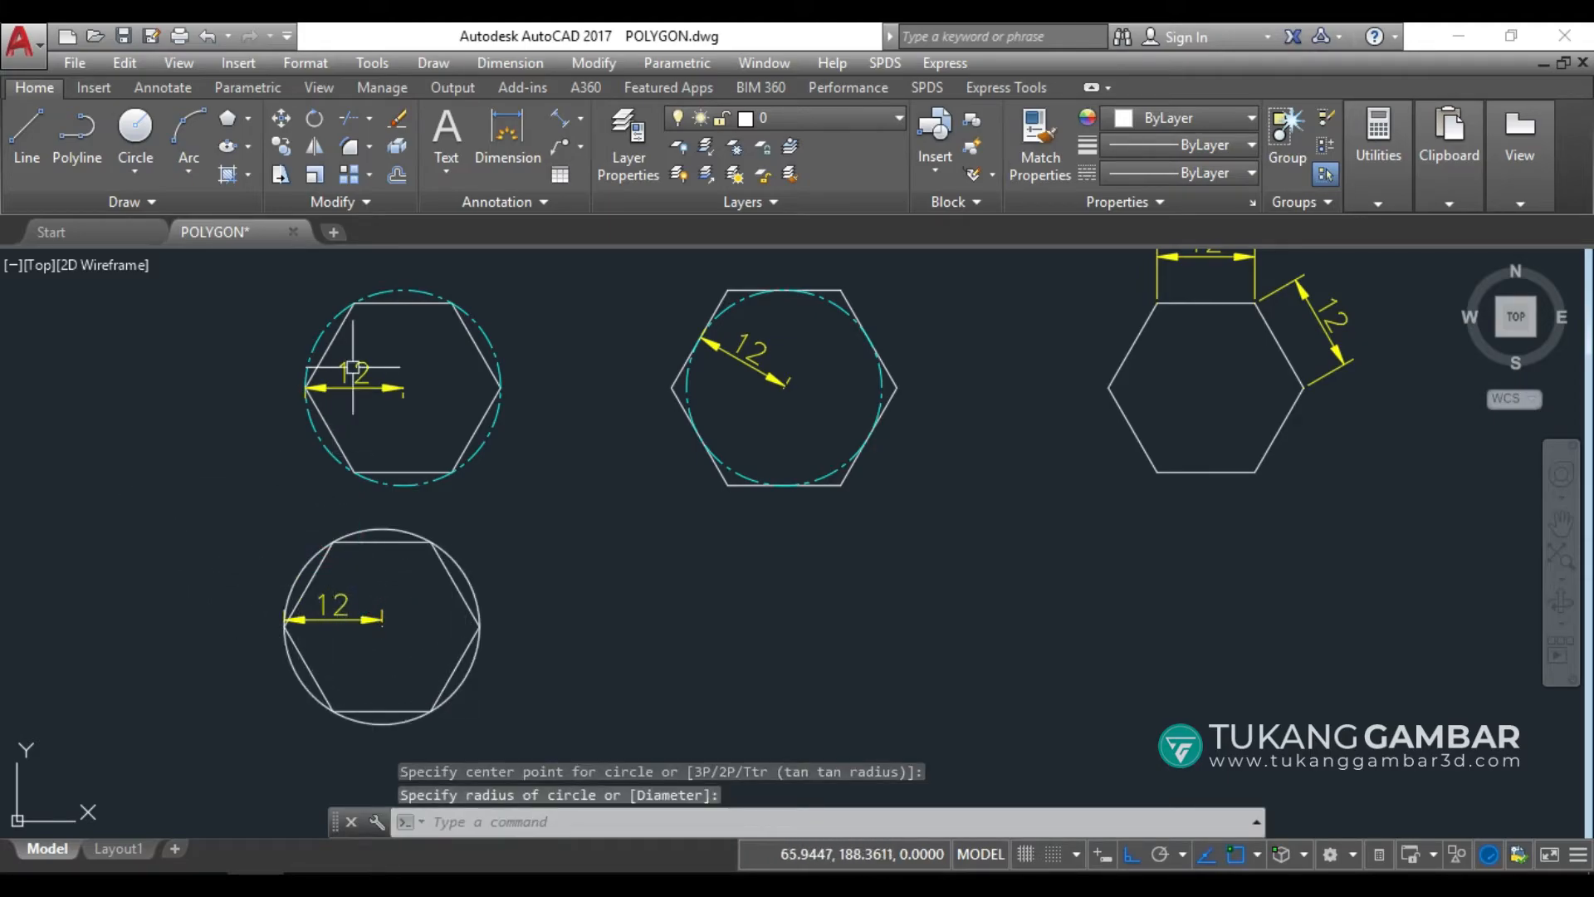
left_click(580, 127)
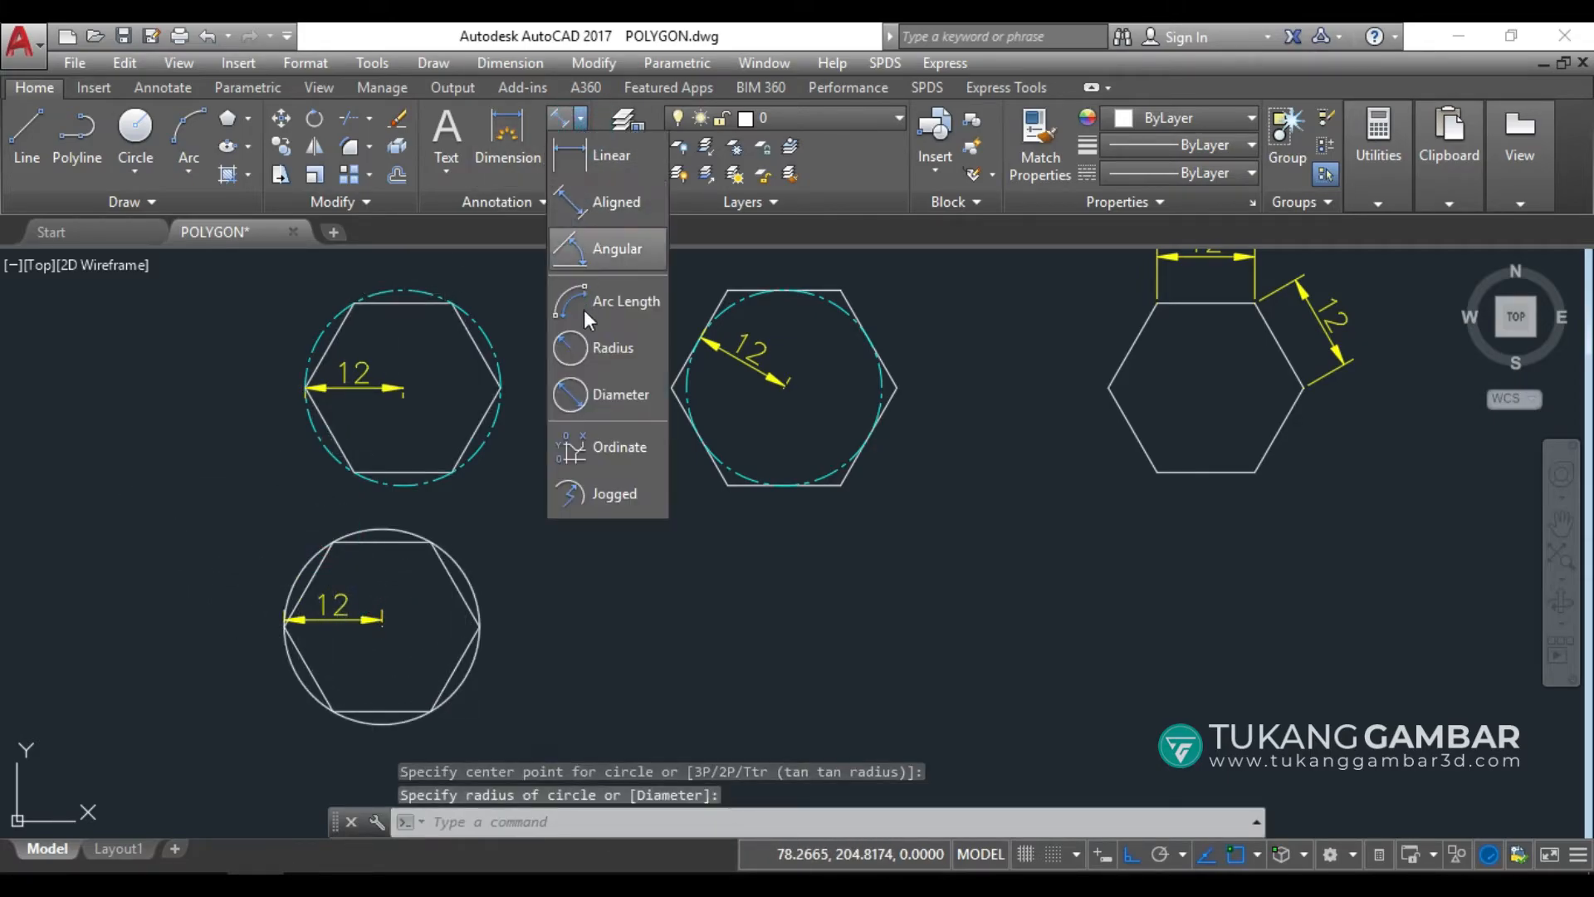
left_click(599, 347)
left_click(314, 553)
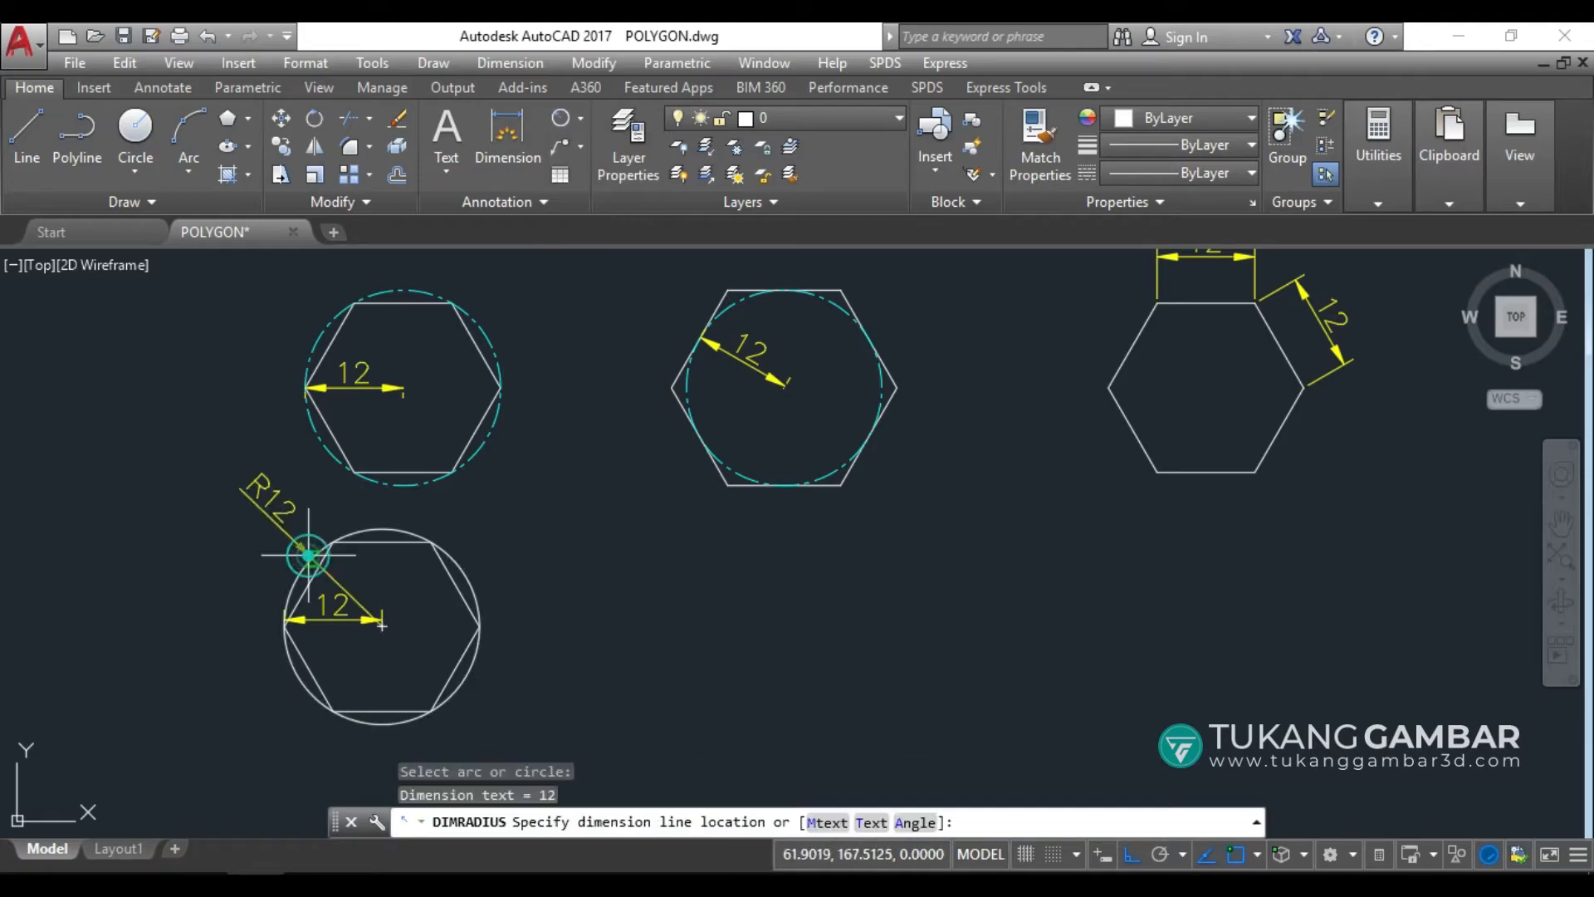
left_click(213, 733)
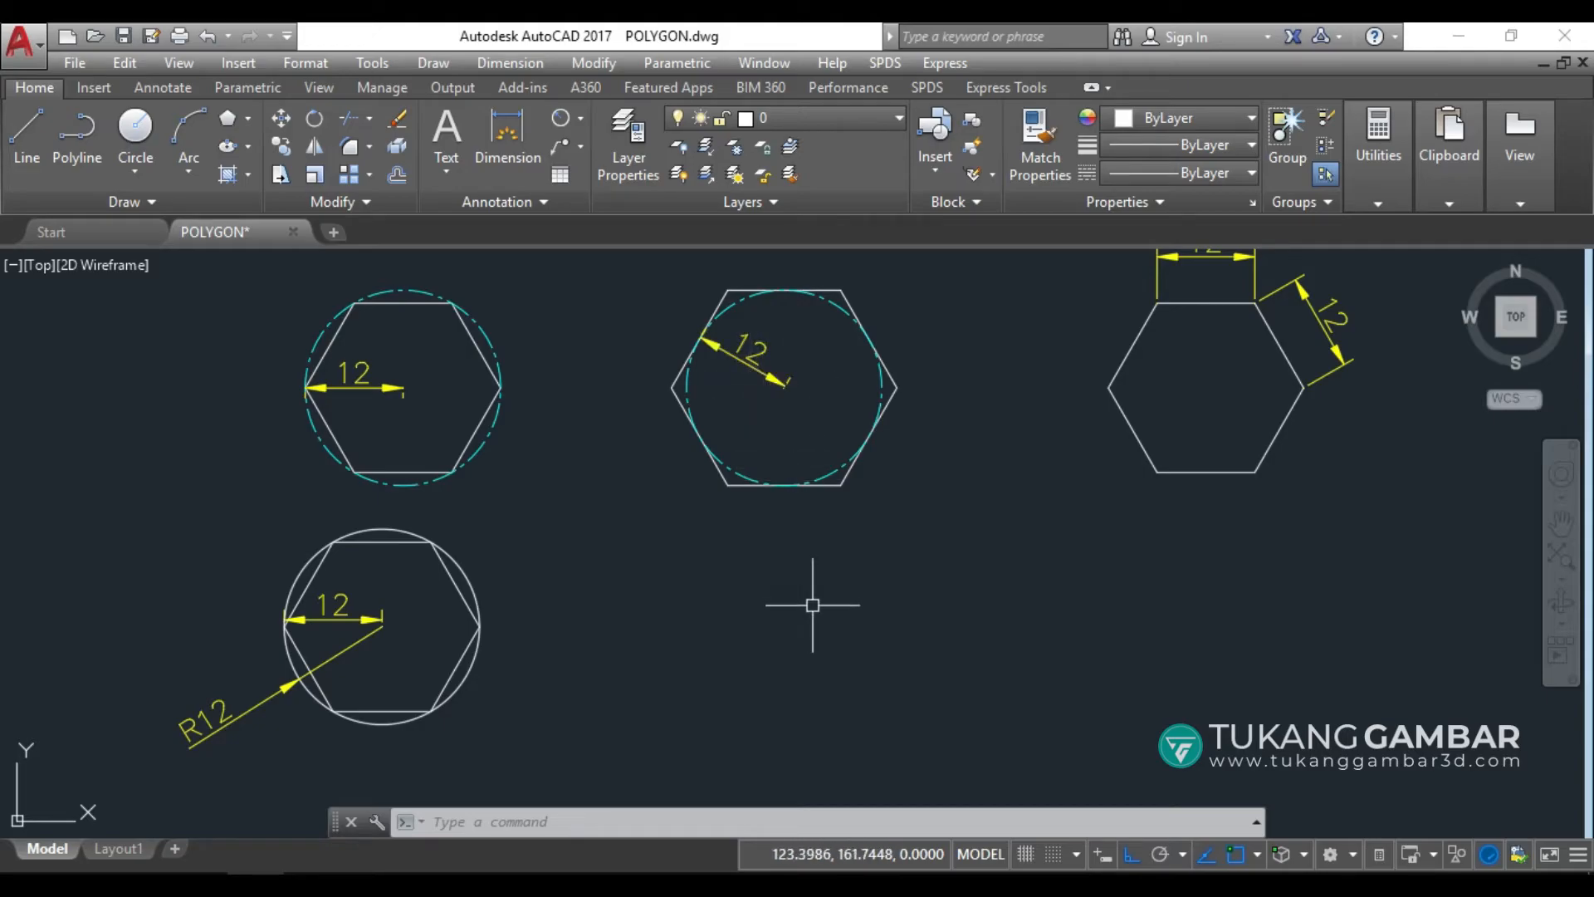
Draw a six-sided polygon circumscribed about a circle of radius 12, centred below the second sample hexagon
type("POL")
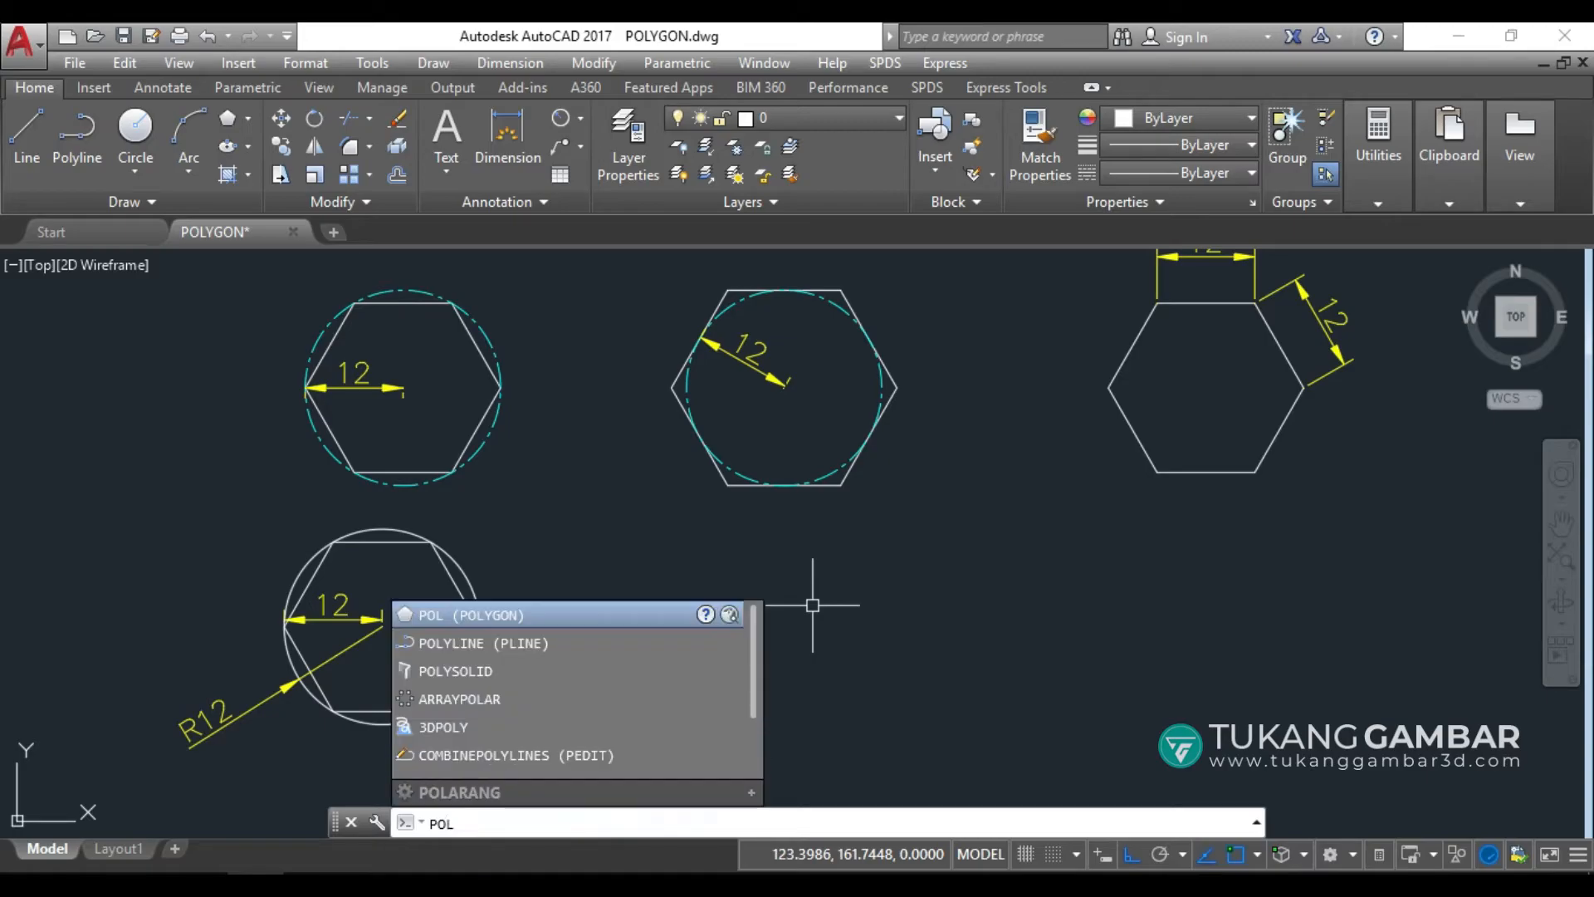
key("Return")
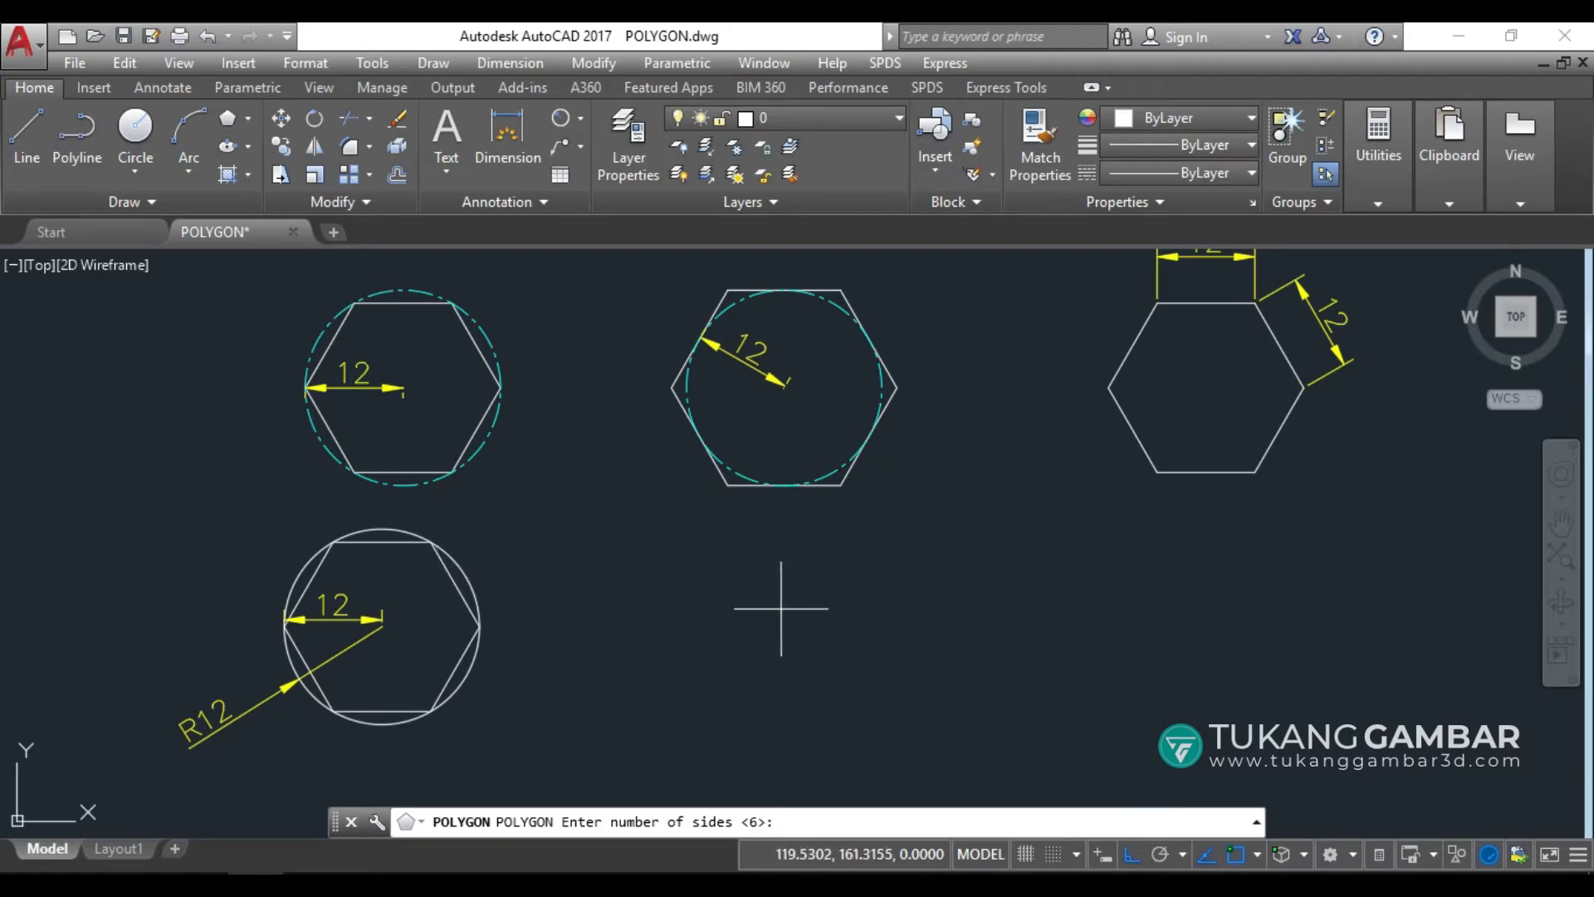
key("Return")
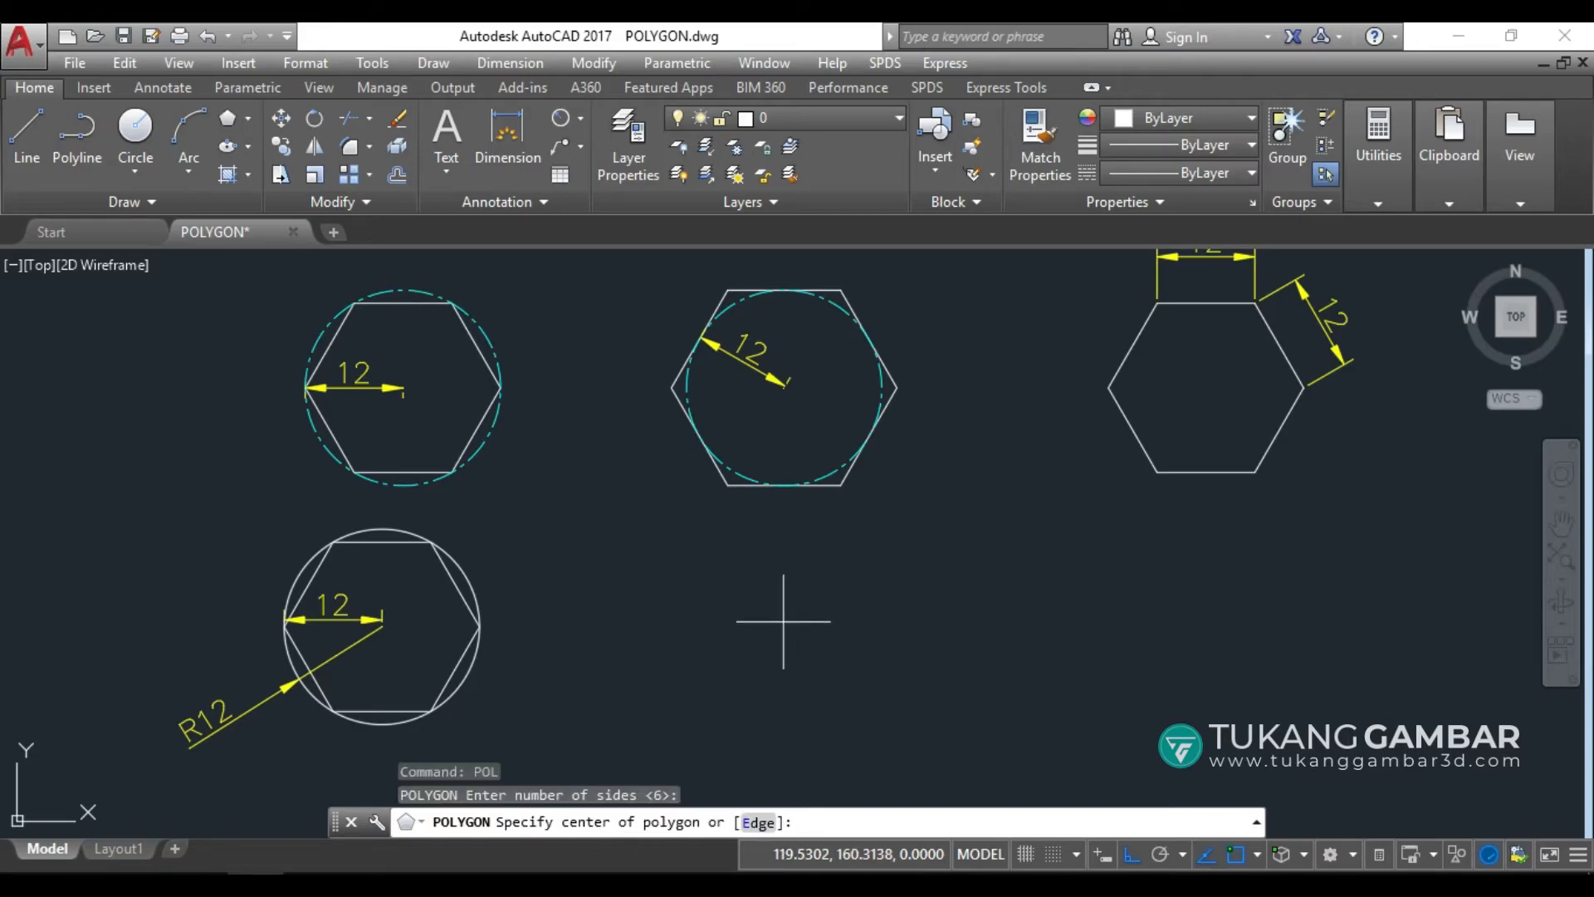
left_click(775, 645)
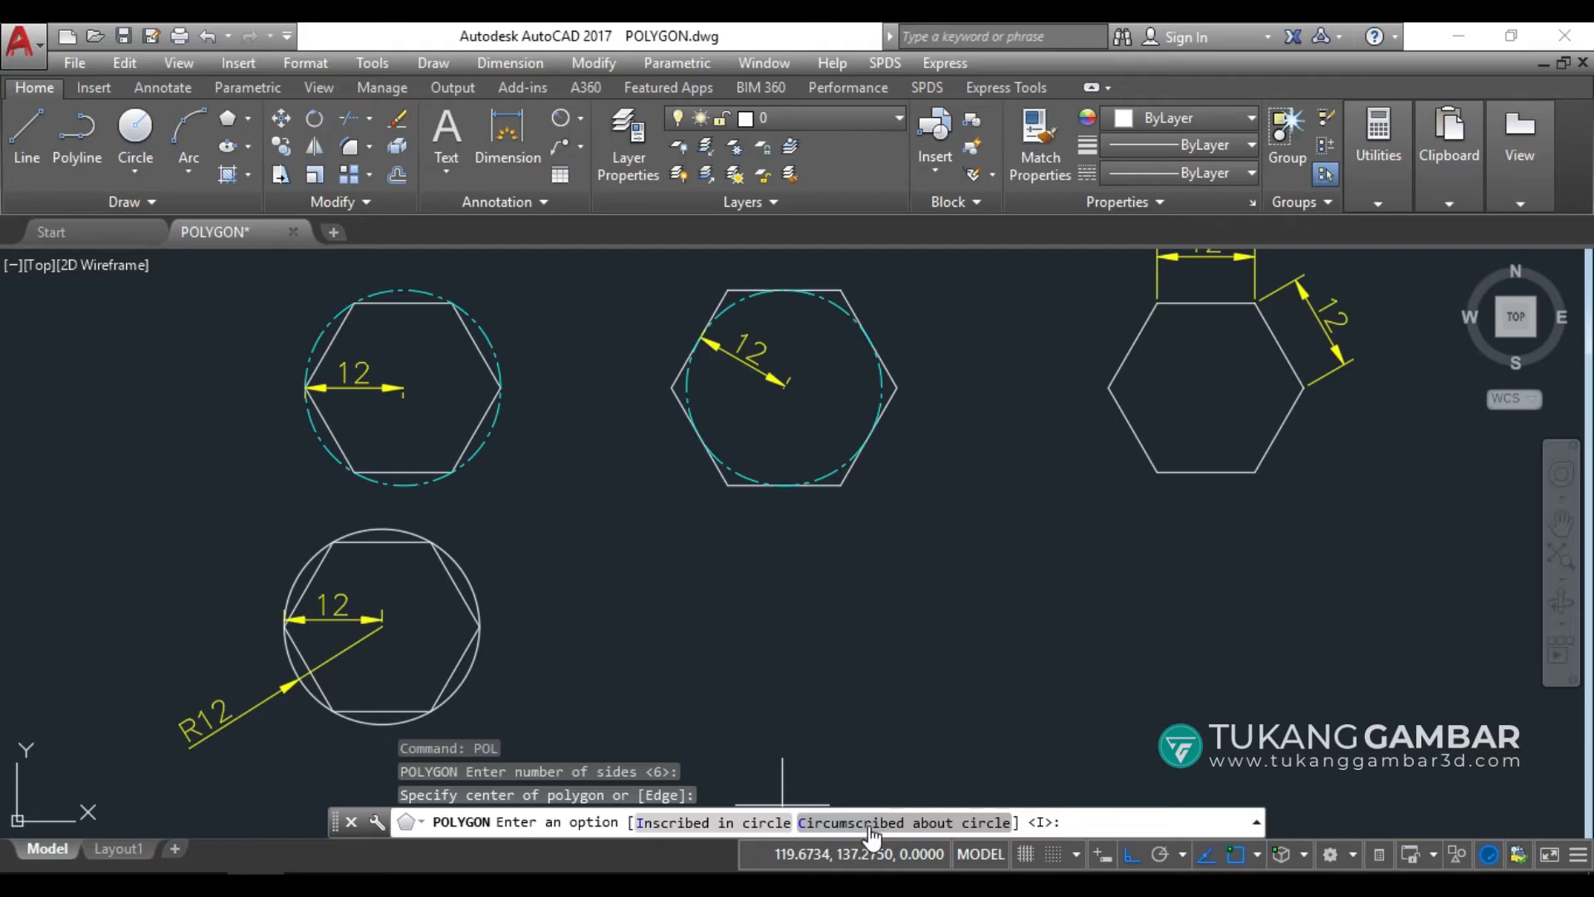
type("c")
key("Return")
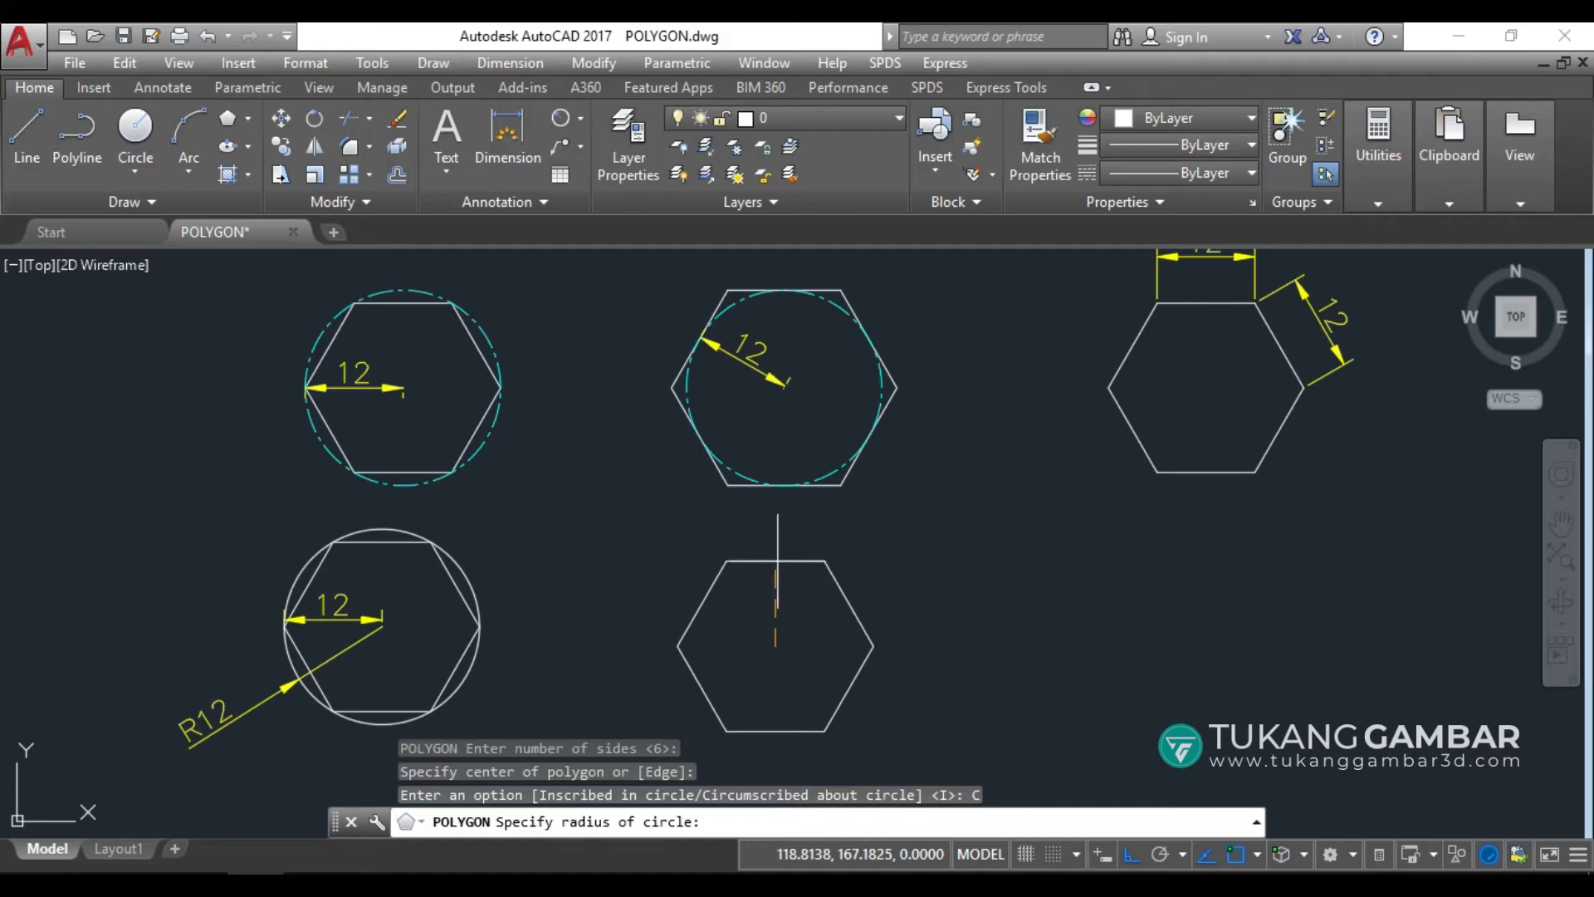
key("Return")
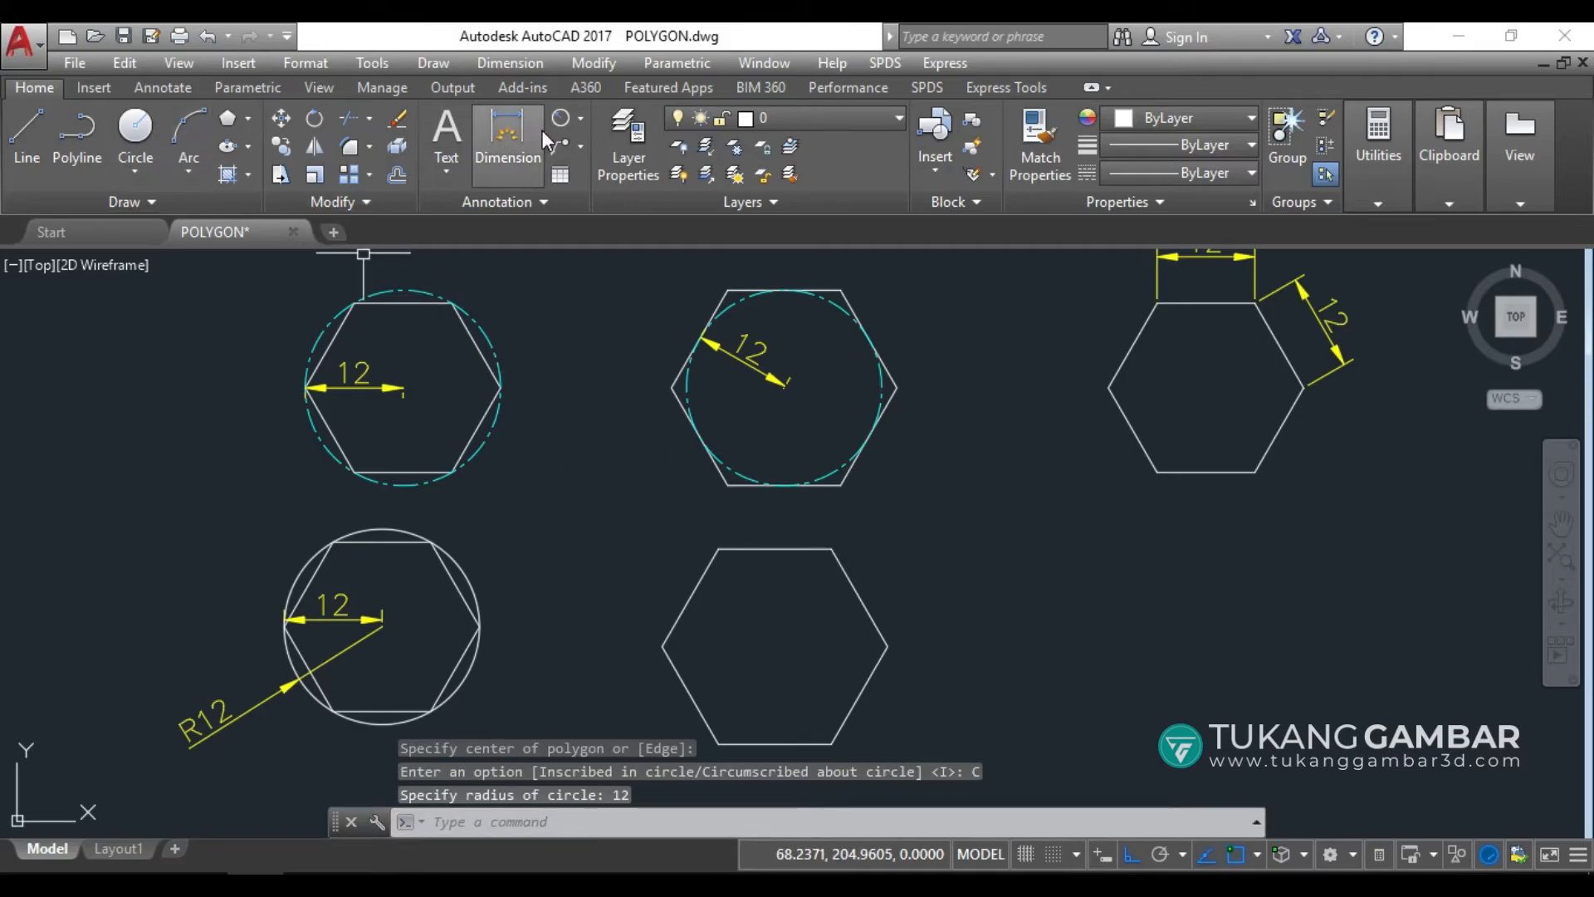
Dimension the circumscribed hexagon vertically from its centre to the midpoint of its top edge
left_click(521, 126)
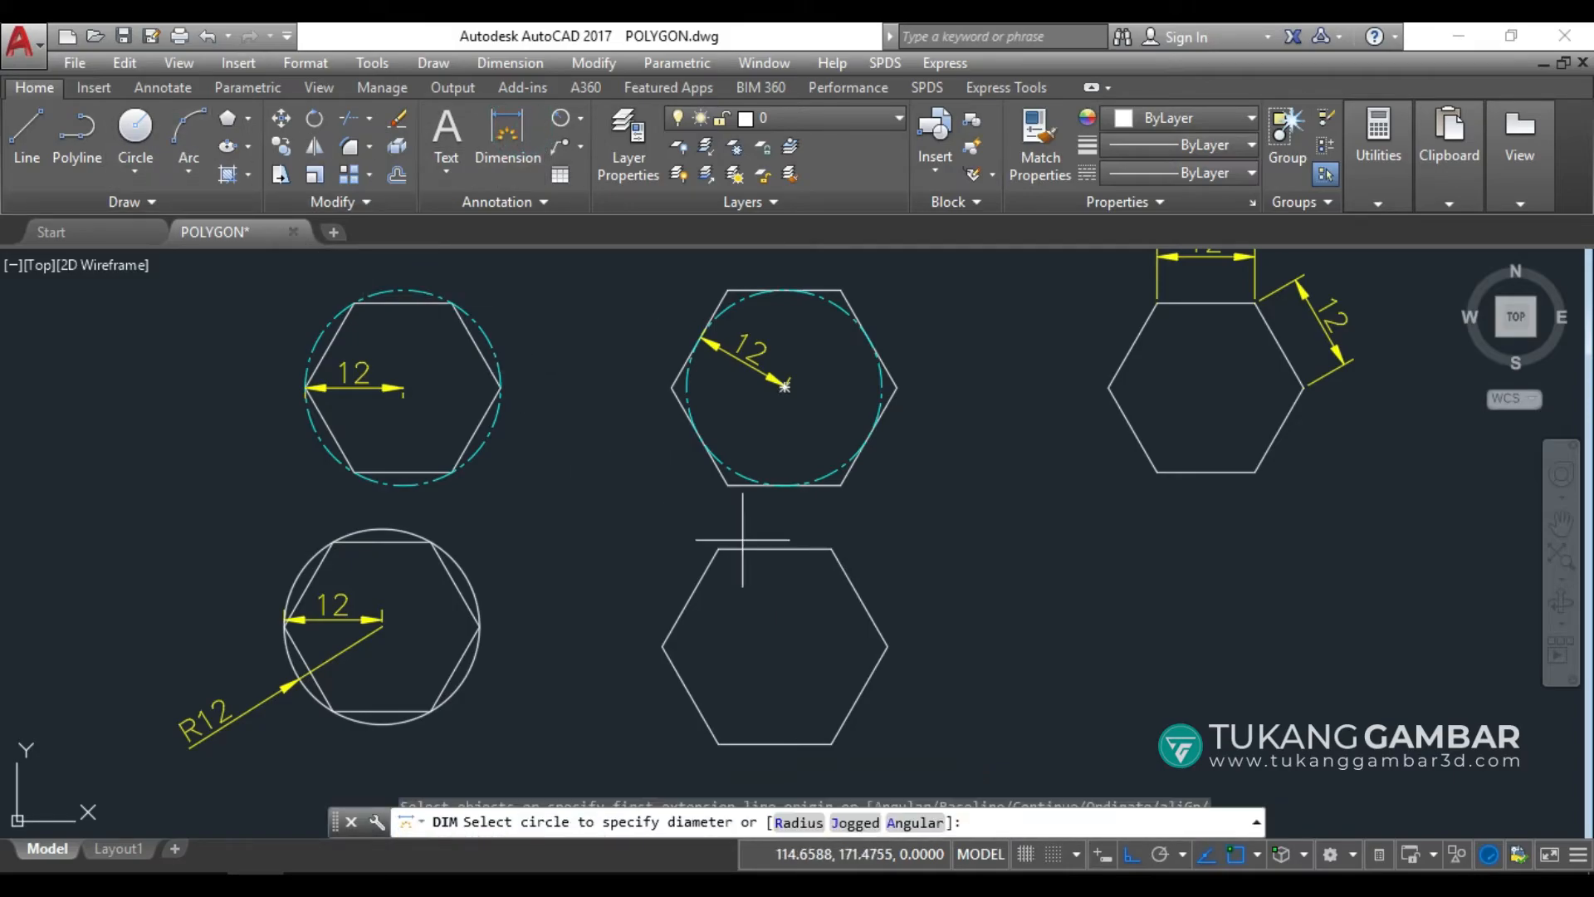
left_click(774, 645)
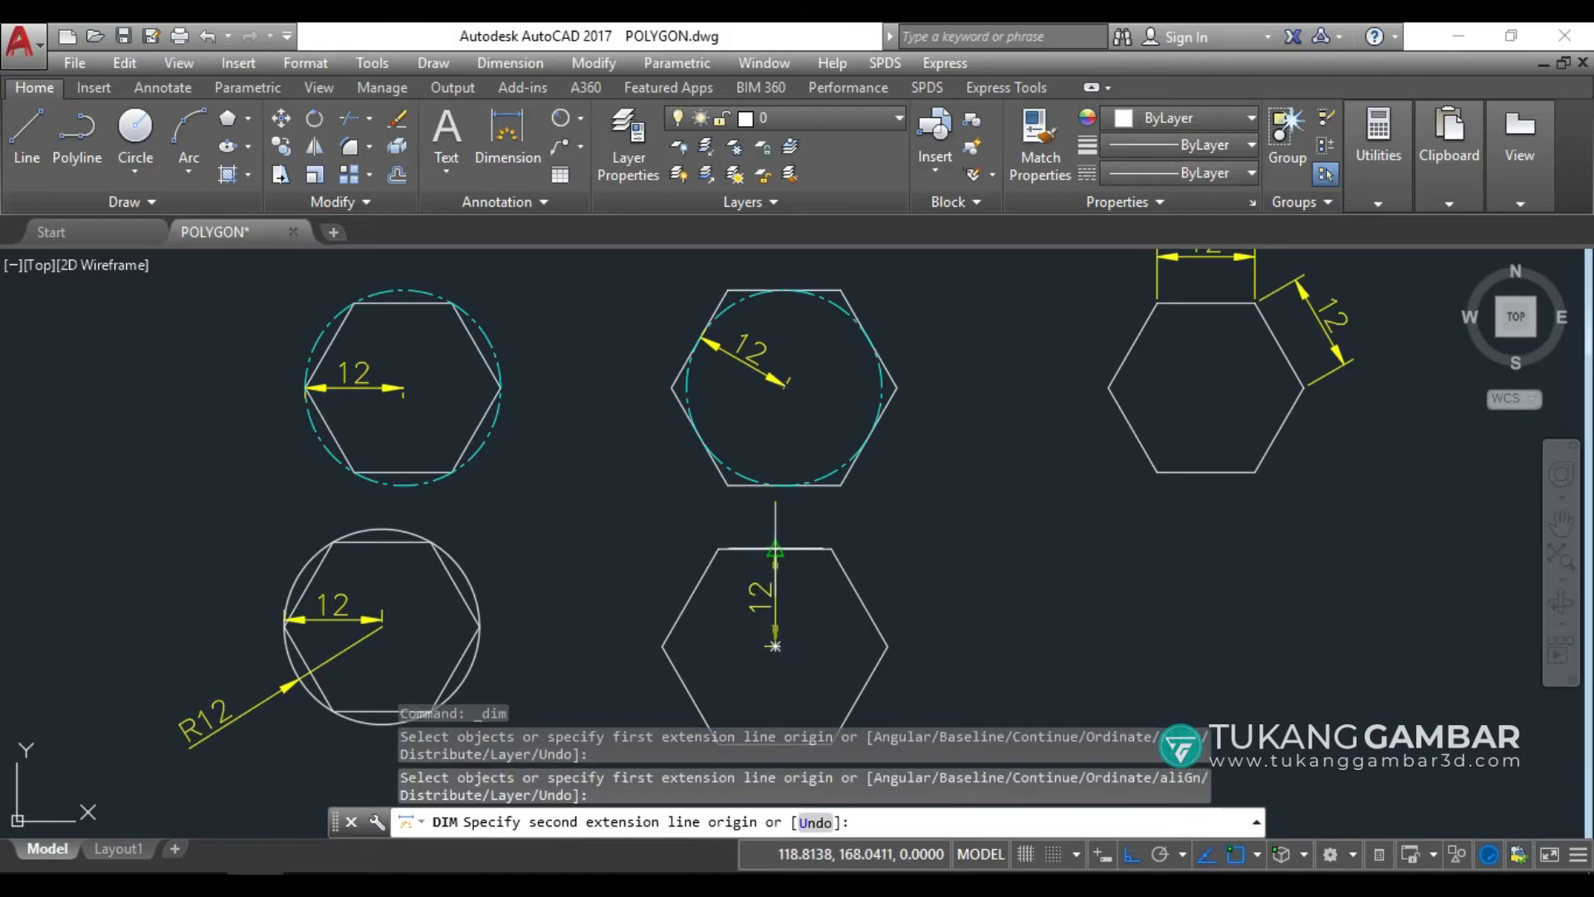
left_click(775, 549)
left_click(774, 552)
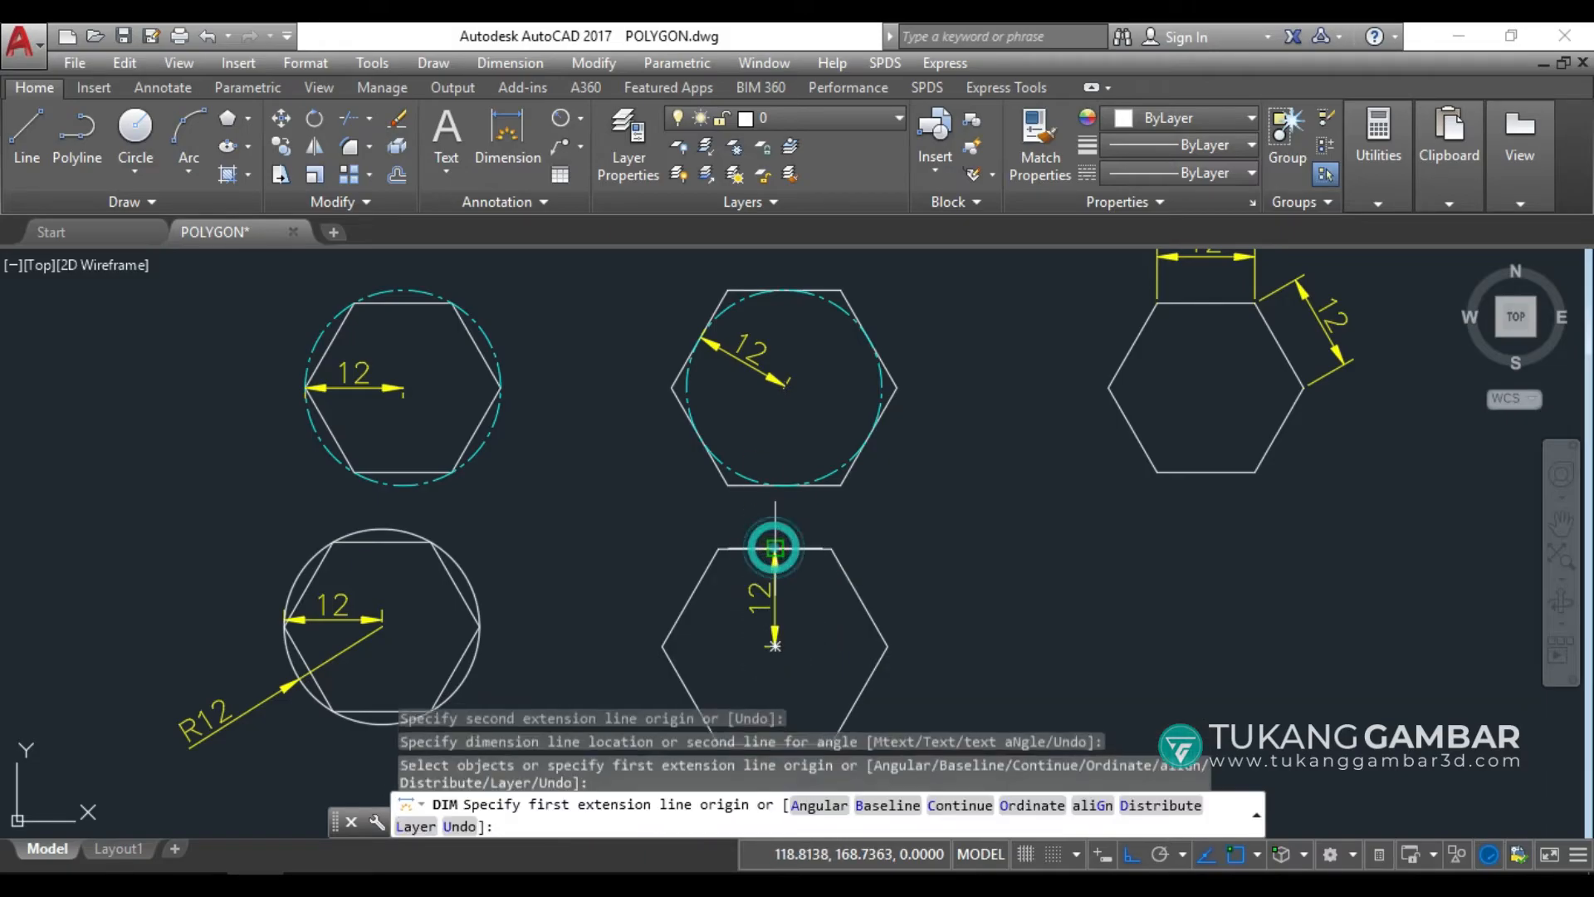
Draw a circle from the circumscribed hexagon's centre to the middle of one side and add a radius dimension at its lower left
middle_click_drag(954, 537, 953, 478)
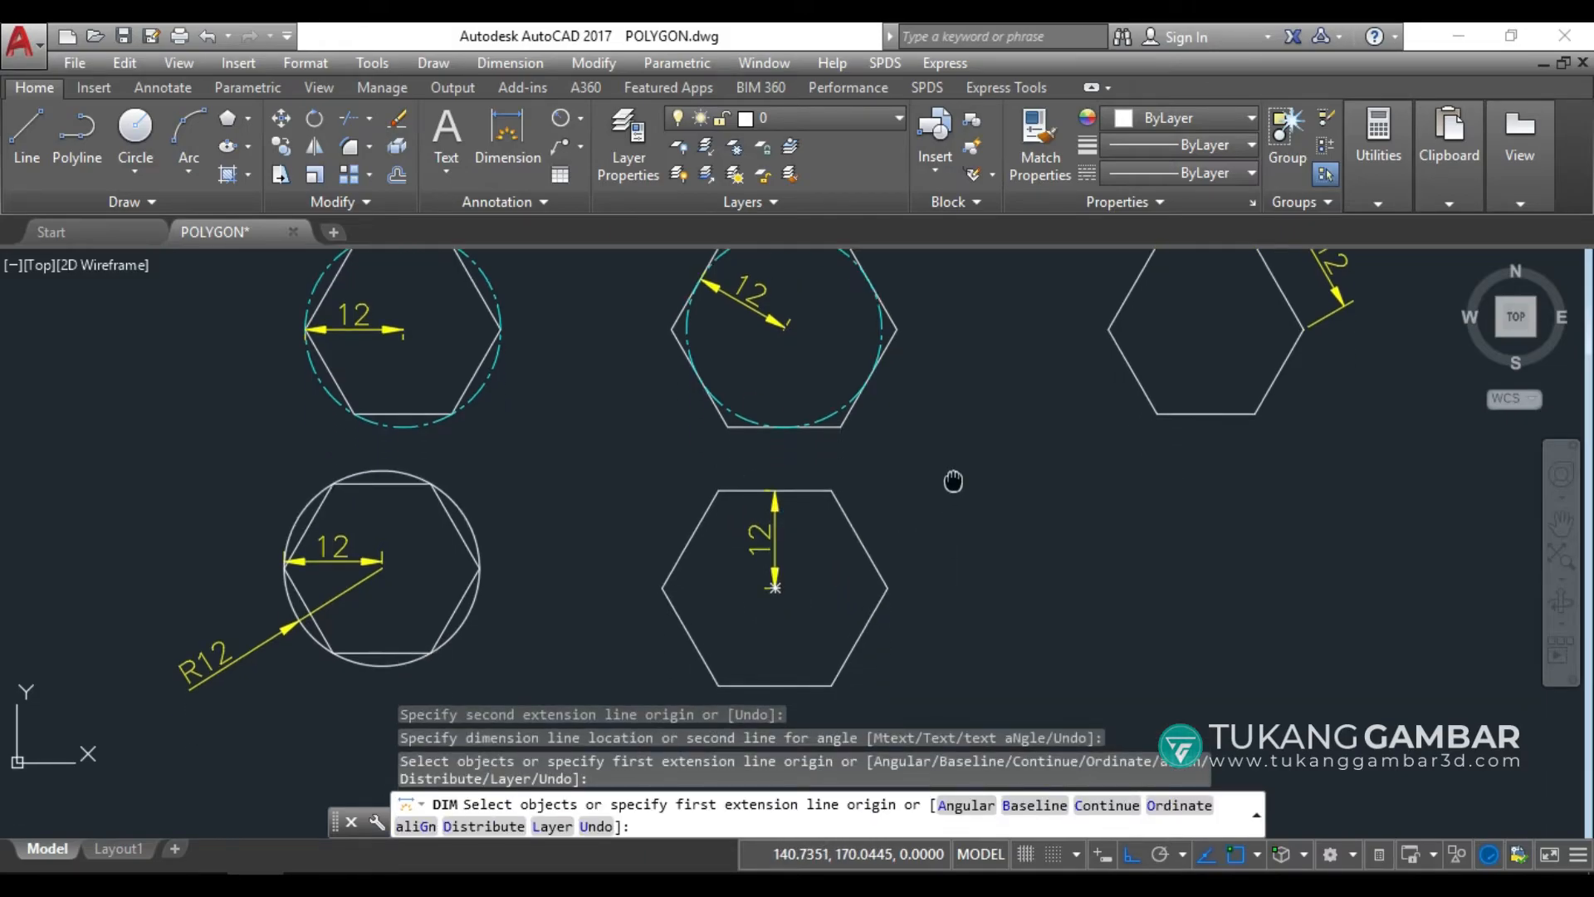
left_click(136, 127)
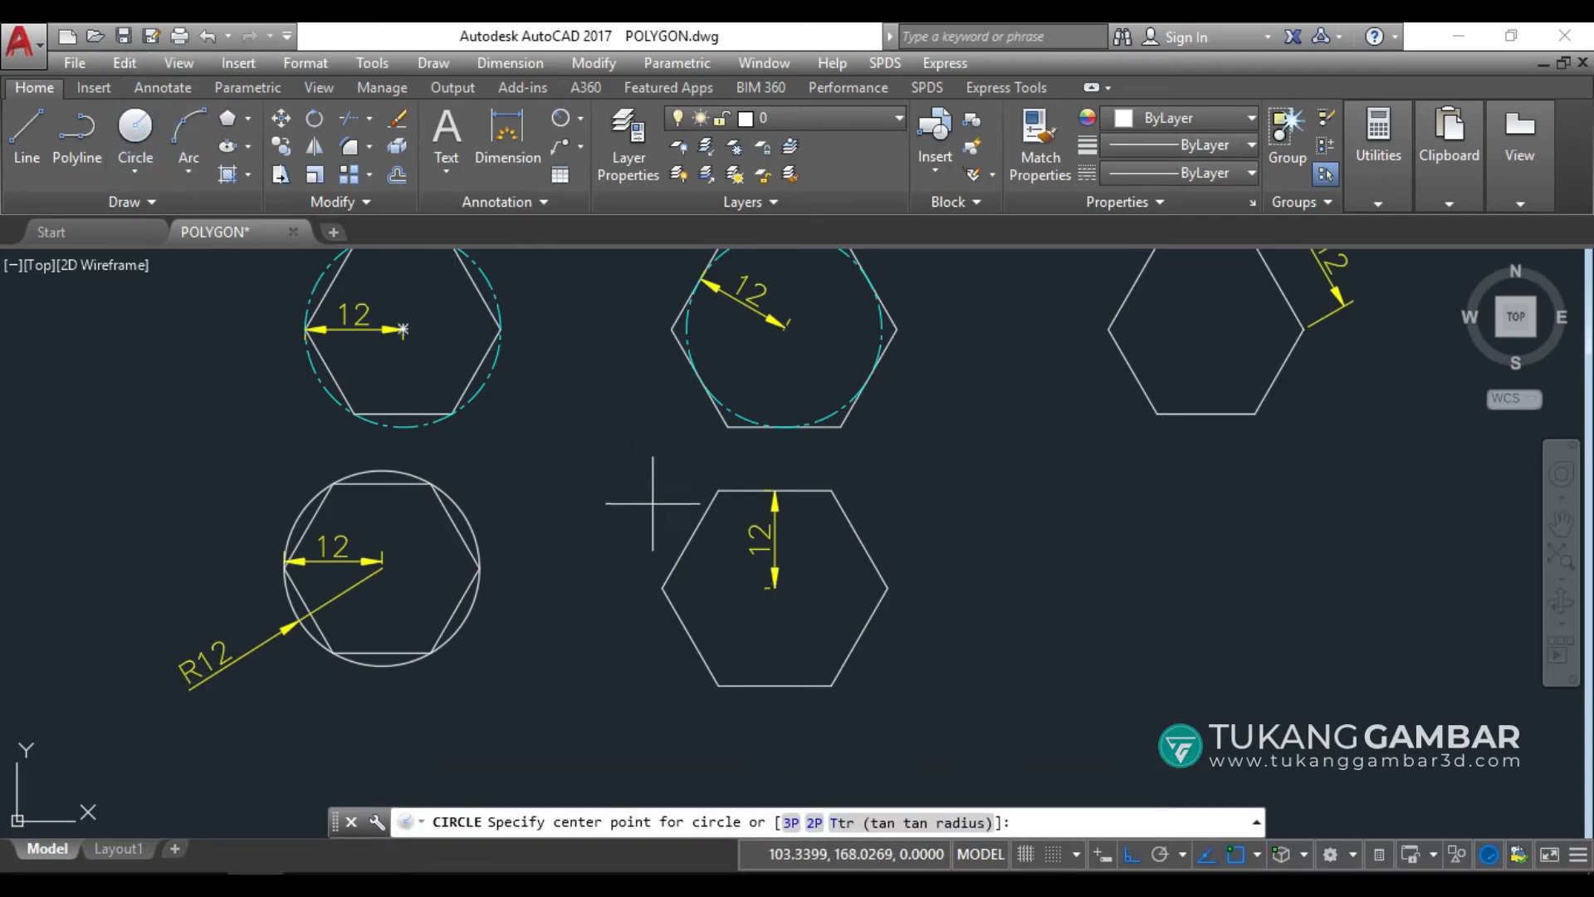
left_click(775, 587)
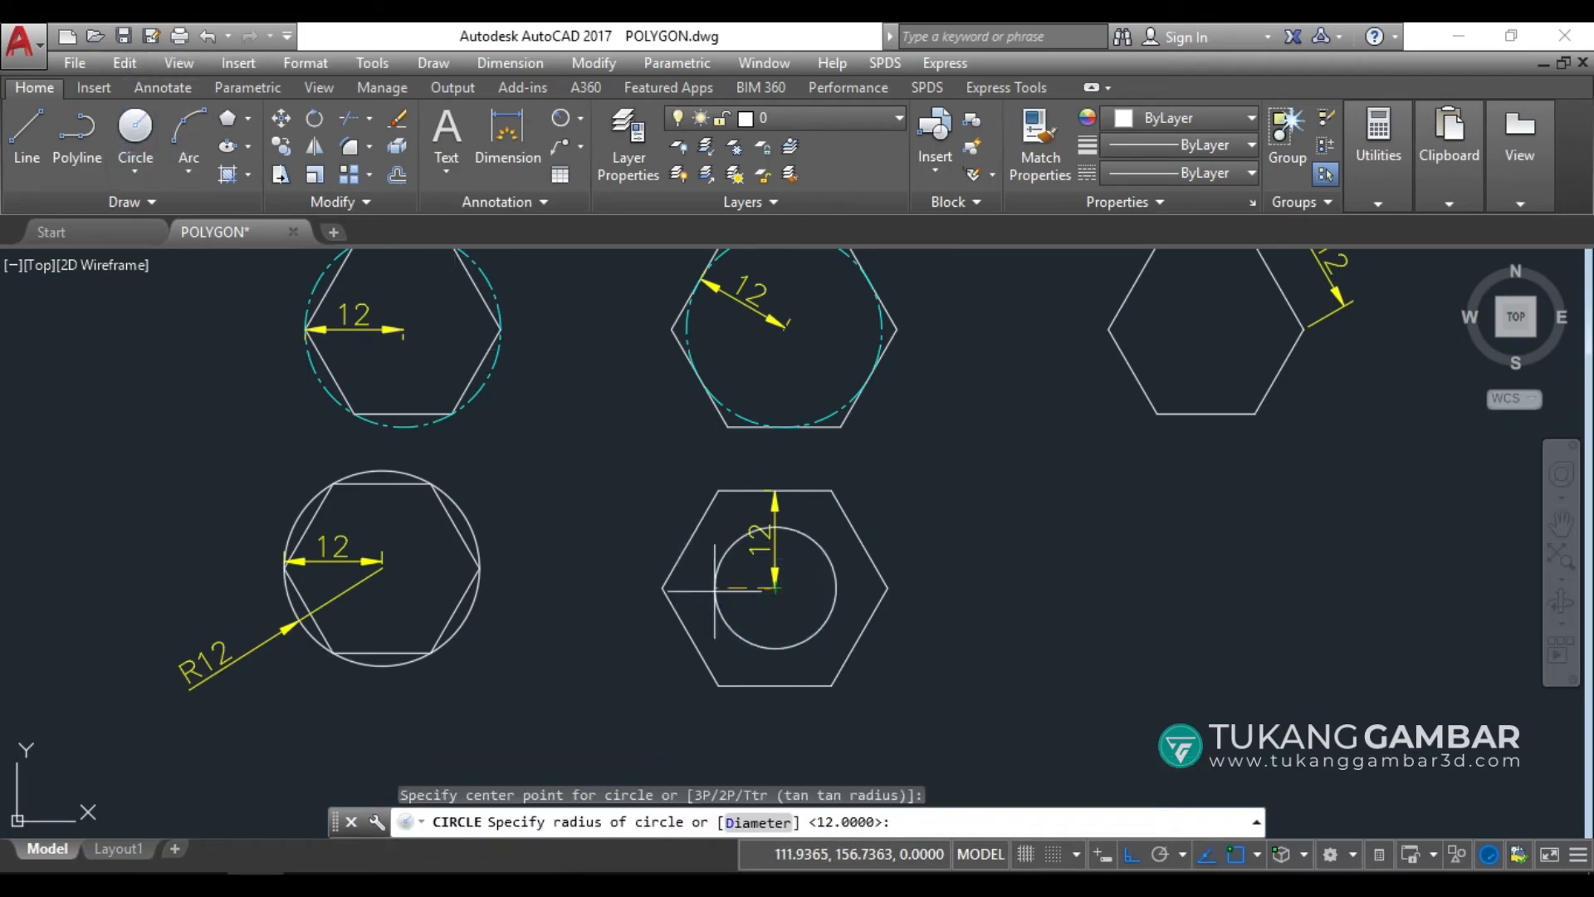
left_click(698, 535)
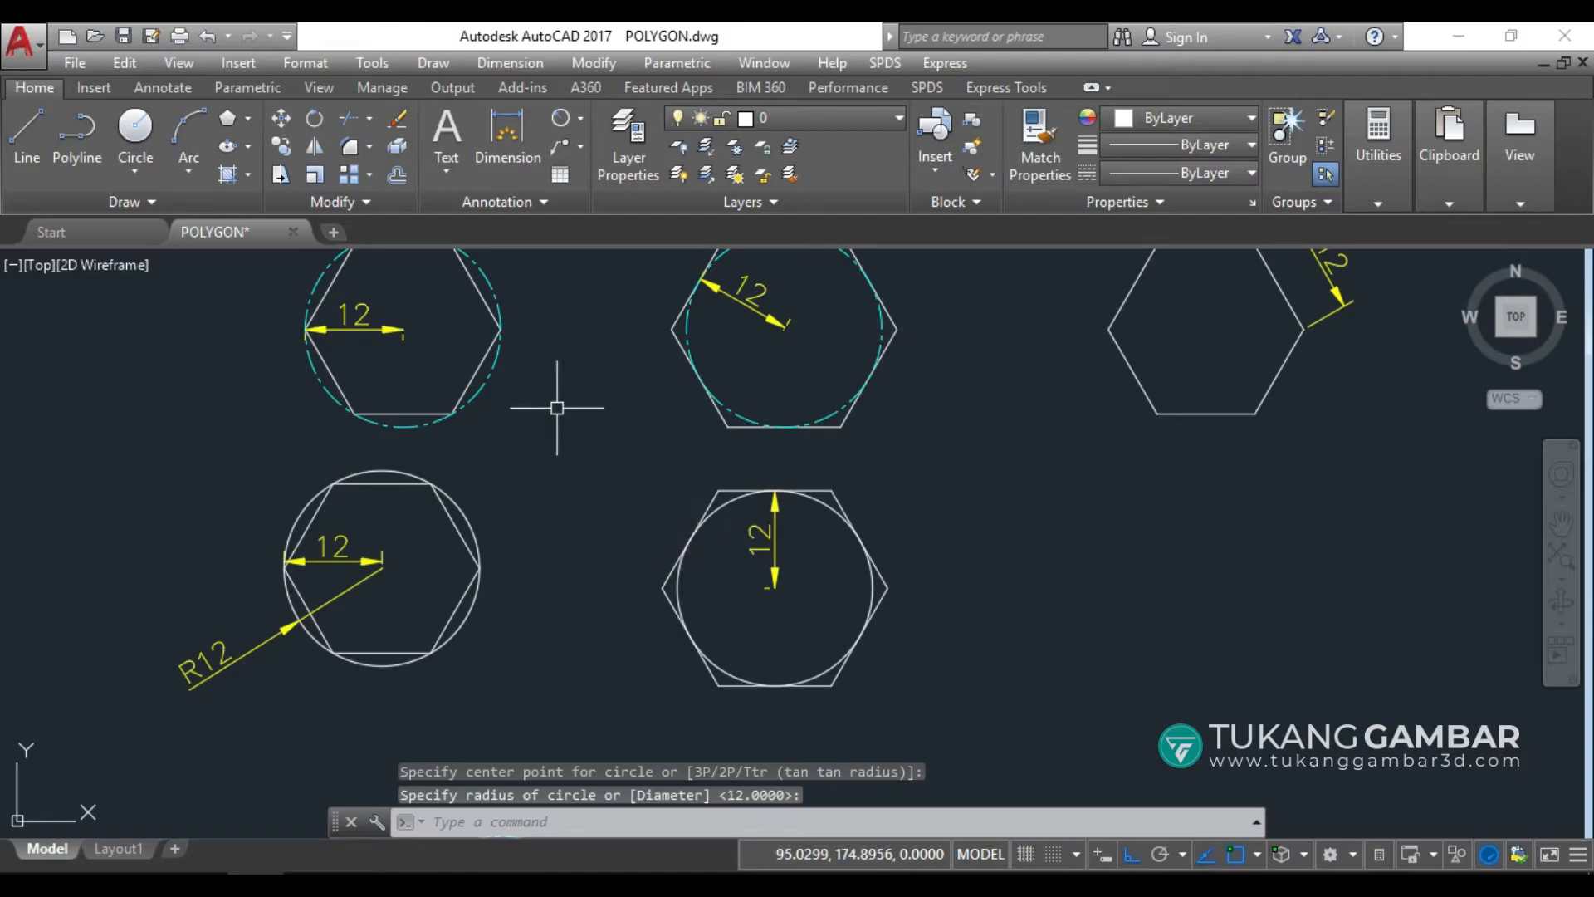
left_click(557, 119)
left_click(682, 573)
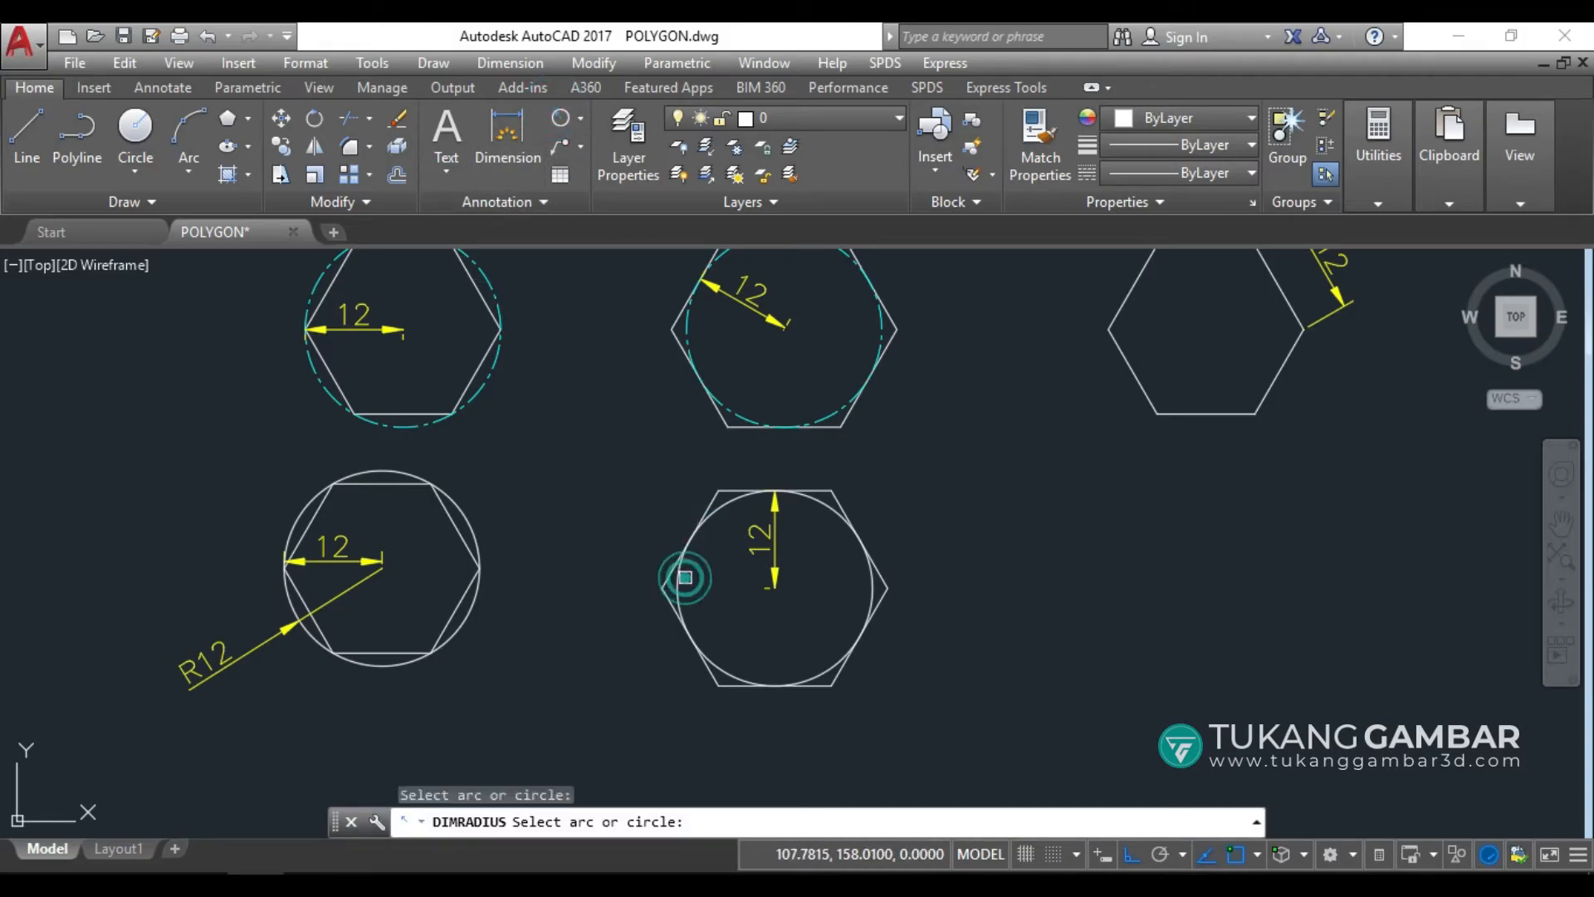
left_click(610, 692)
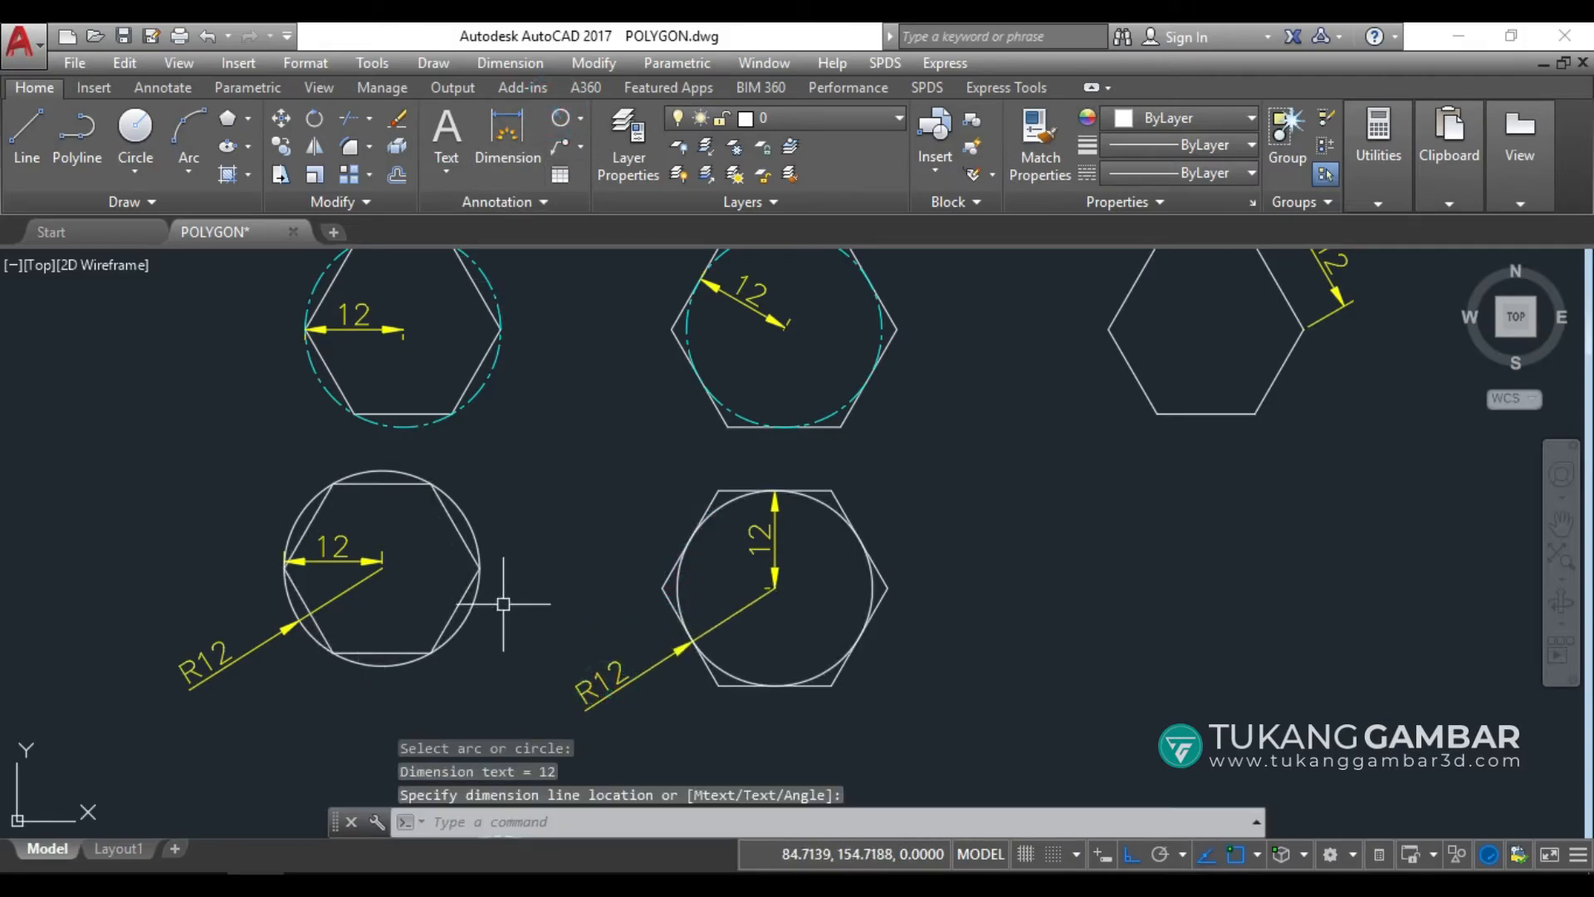
Erase the circles drawn on the two new hexagons together with both of their radius dimensions
left_click(677, 581)
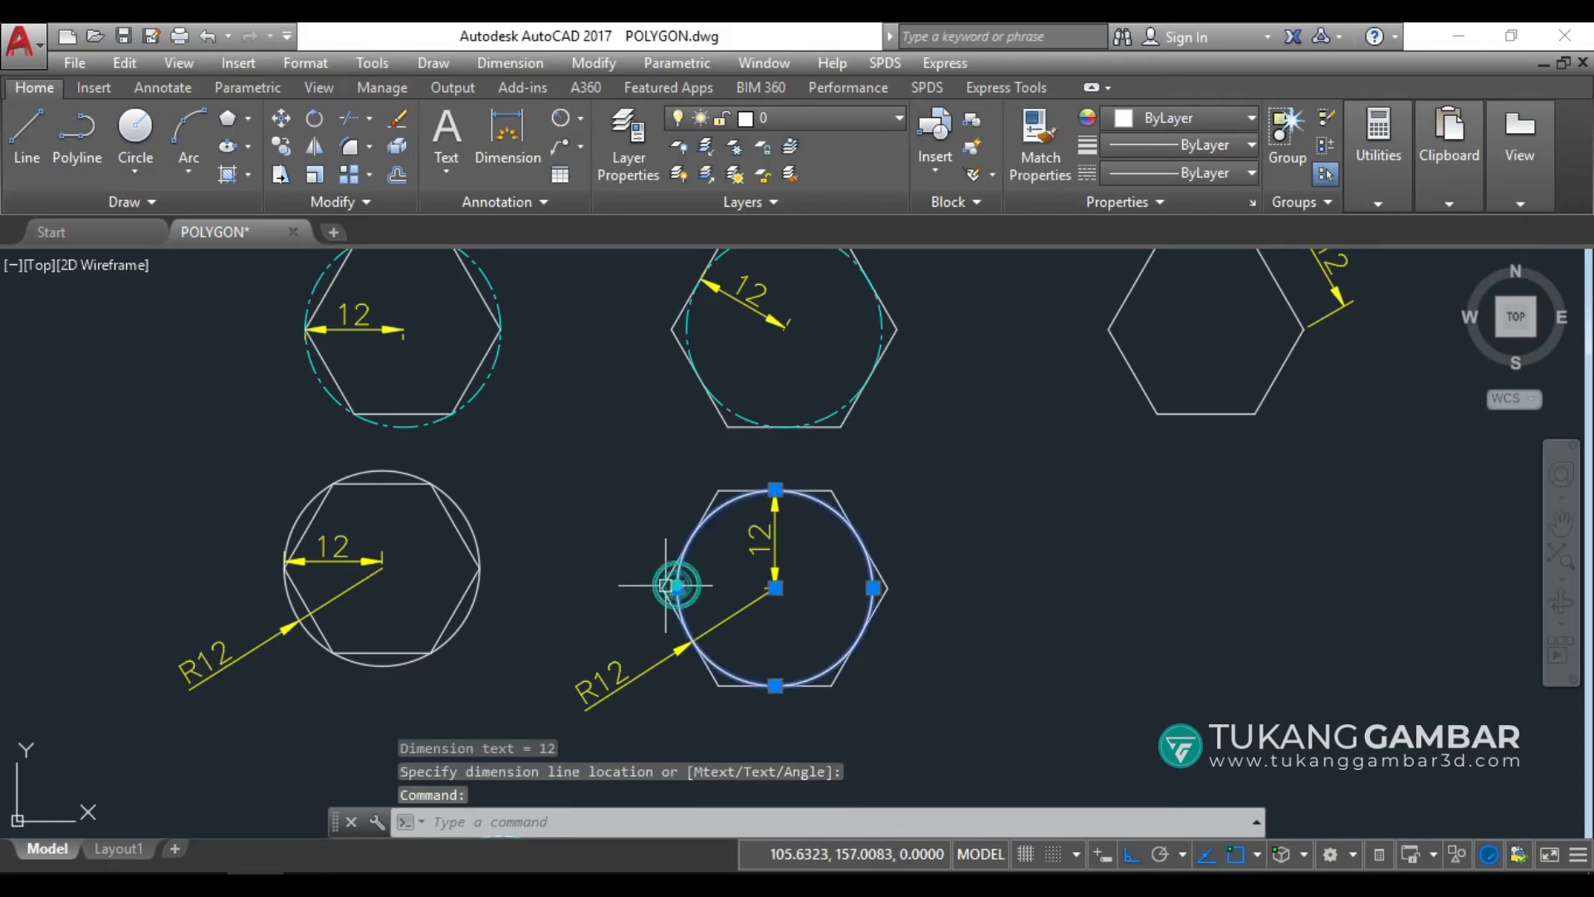
left_click(462, 500)
type("e")
key("Return")
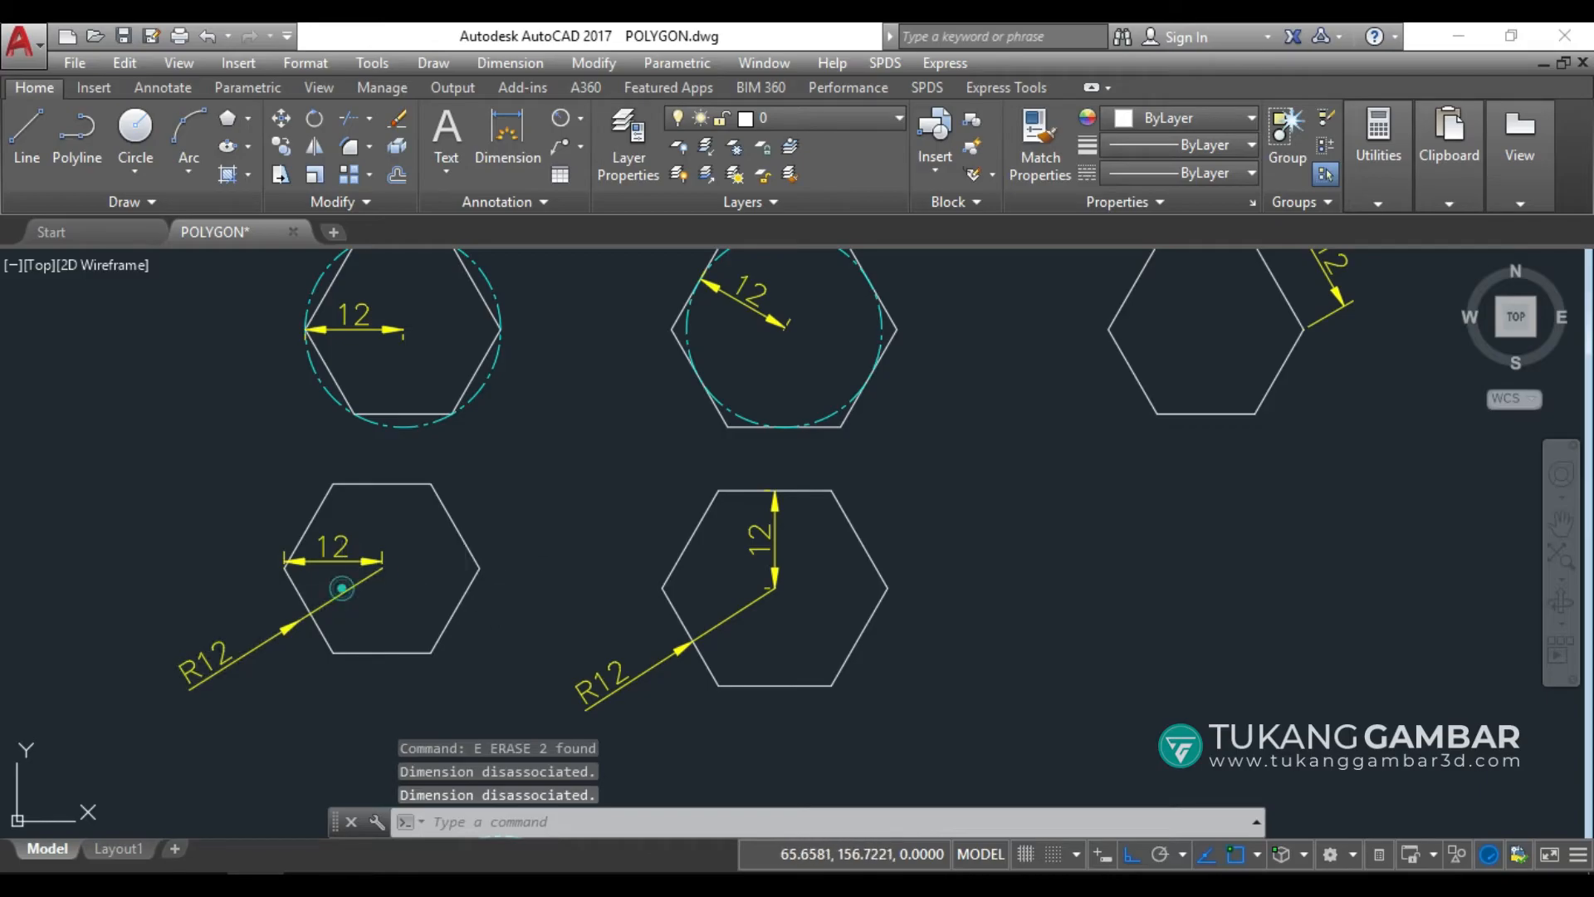
left_click(349, 588)
left_click(649, 677)
type("e")
key("Return")
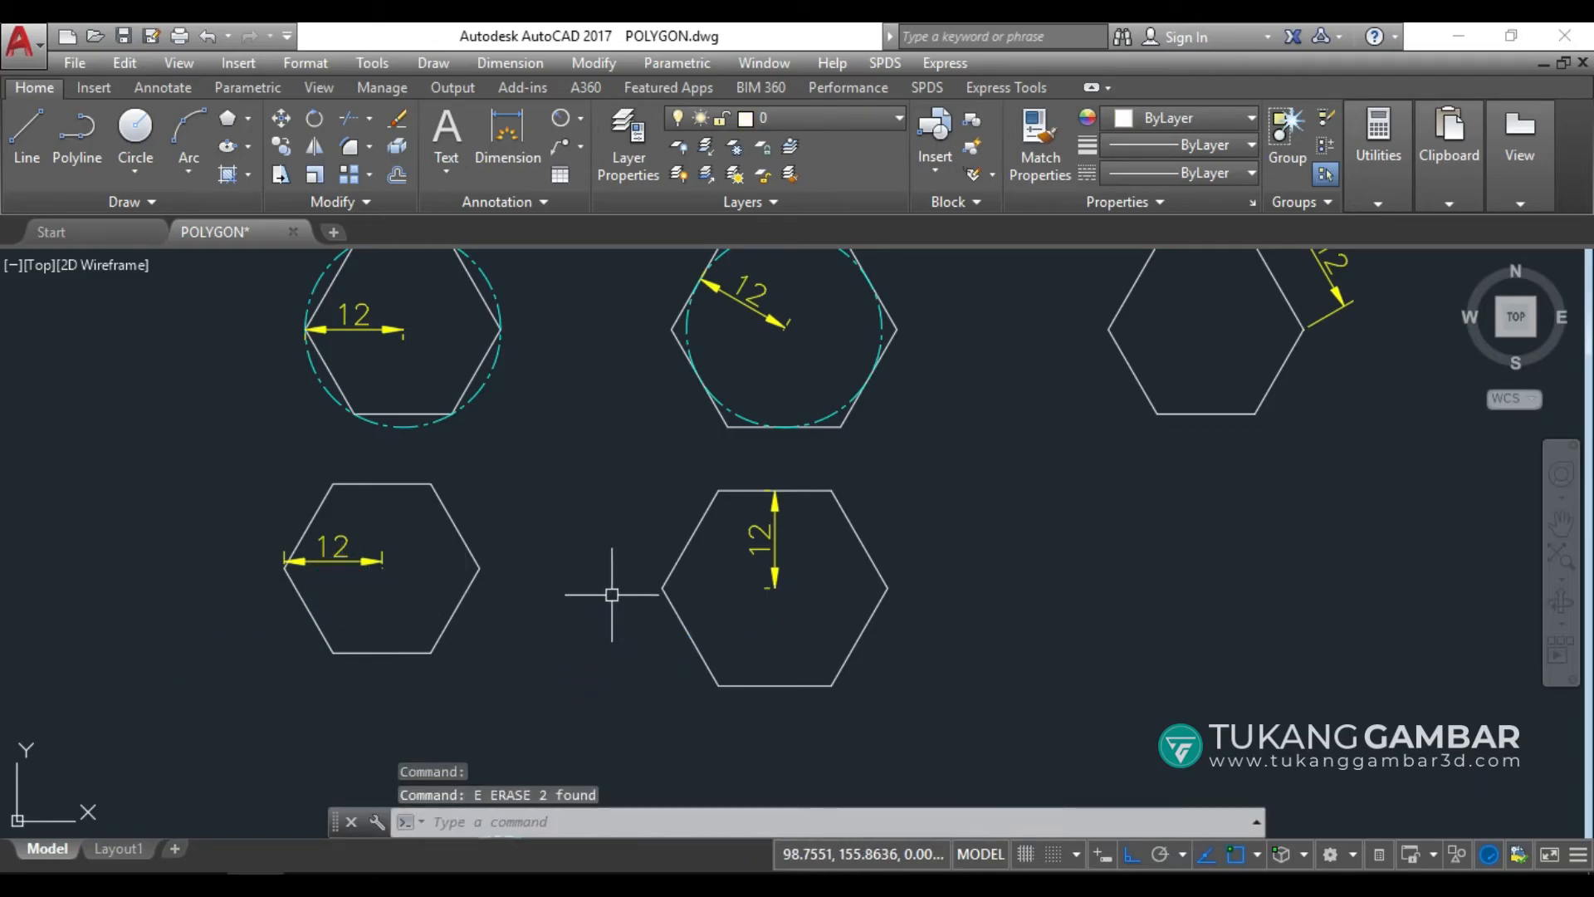
Draw a six-sided polygon by the Edge method below the third sample hexagon, with a horizontal bottom edge of length 12
middle_click_drag(1014, 605, 968, 669)
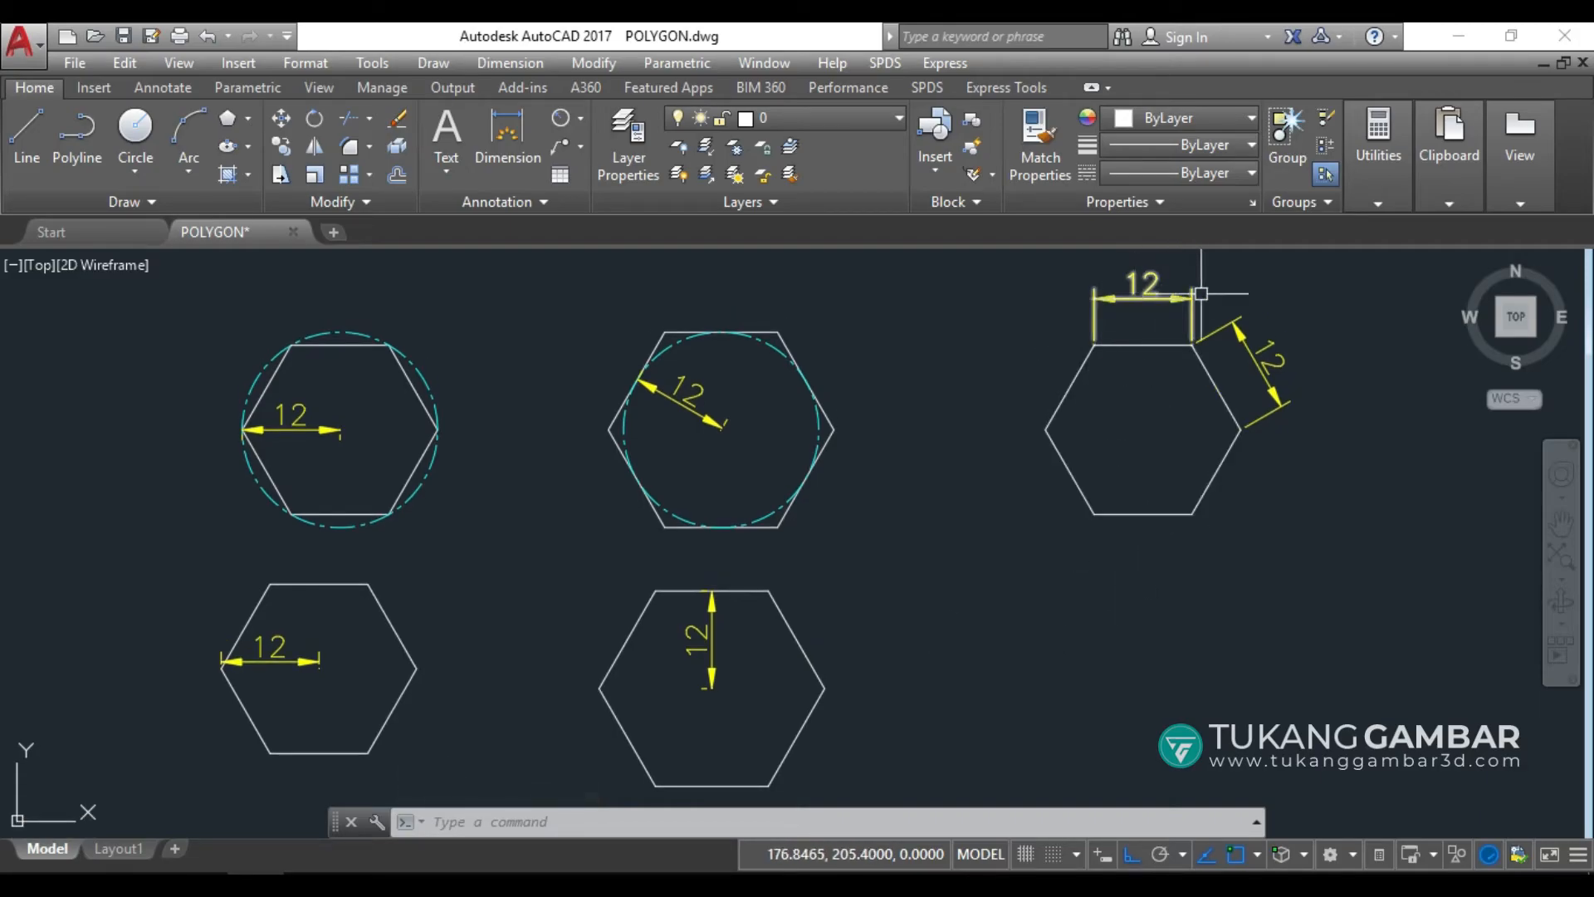
mouse_move(1148, 283)
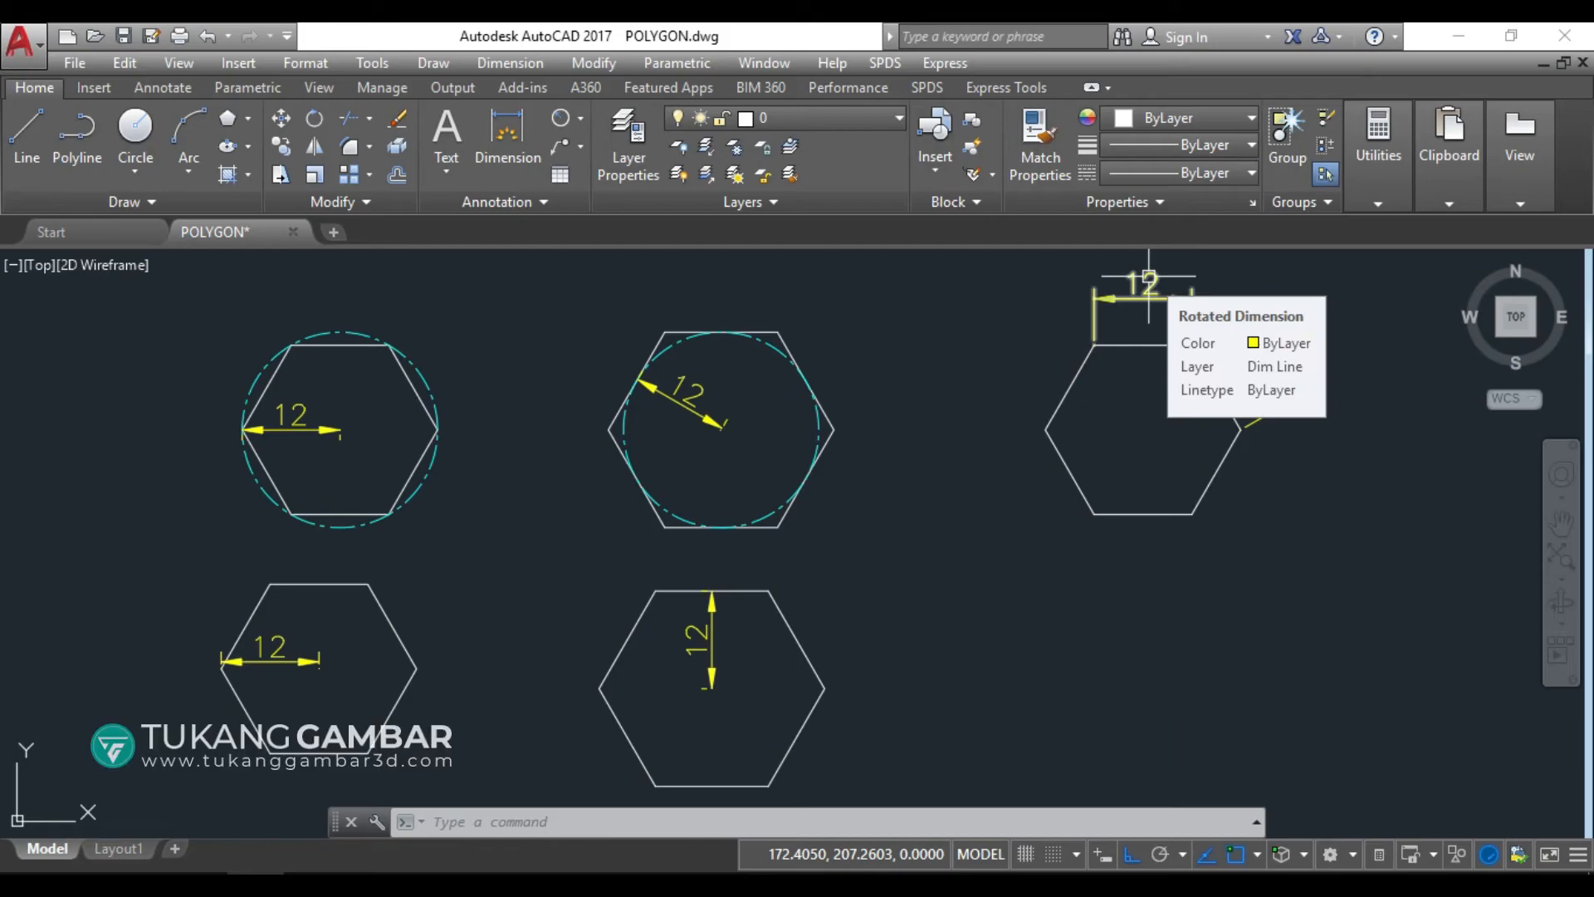
left_click(229, 121)
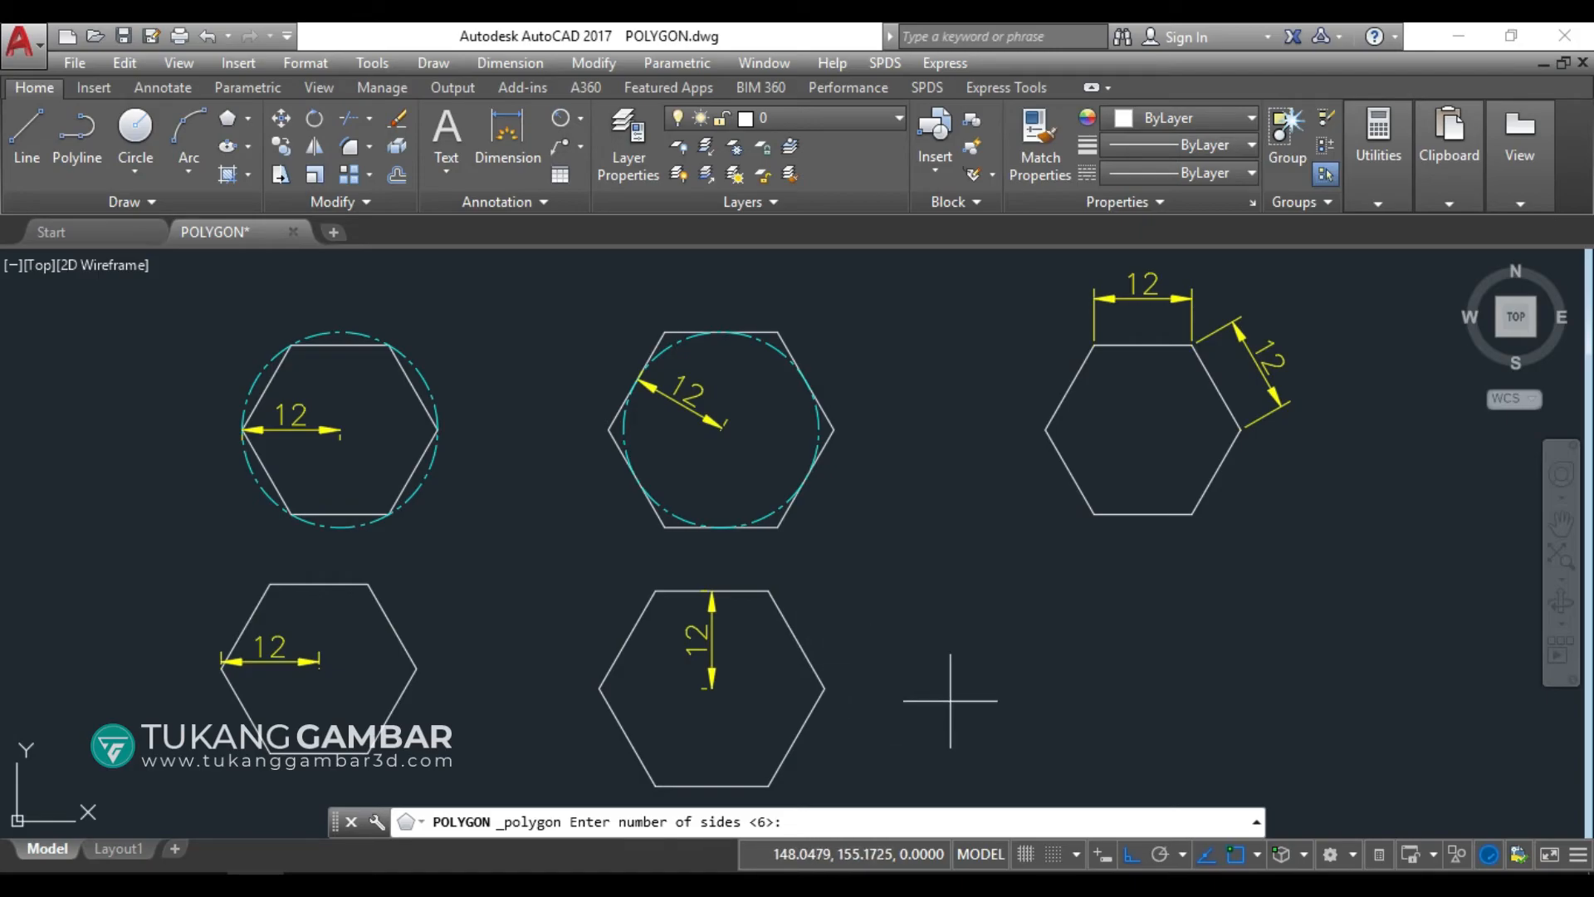
key("Return")
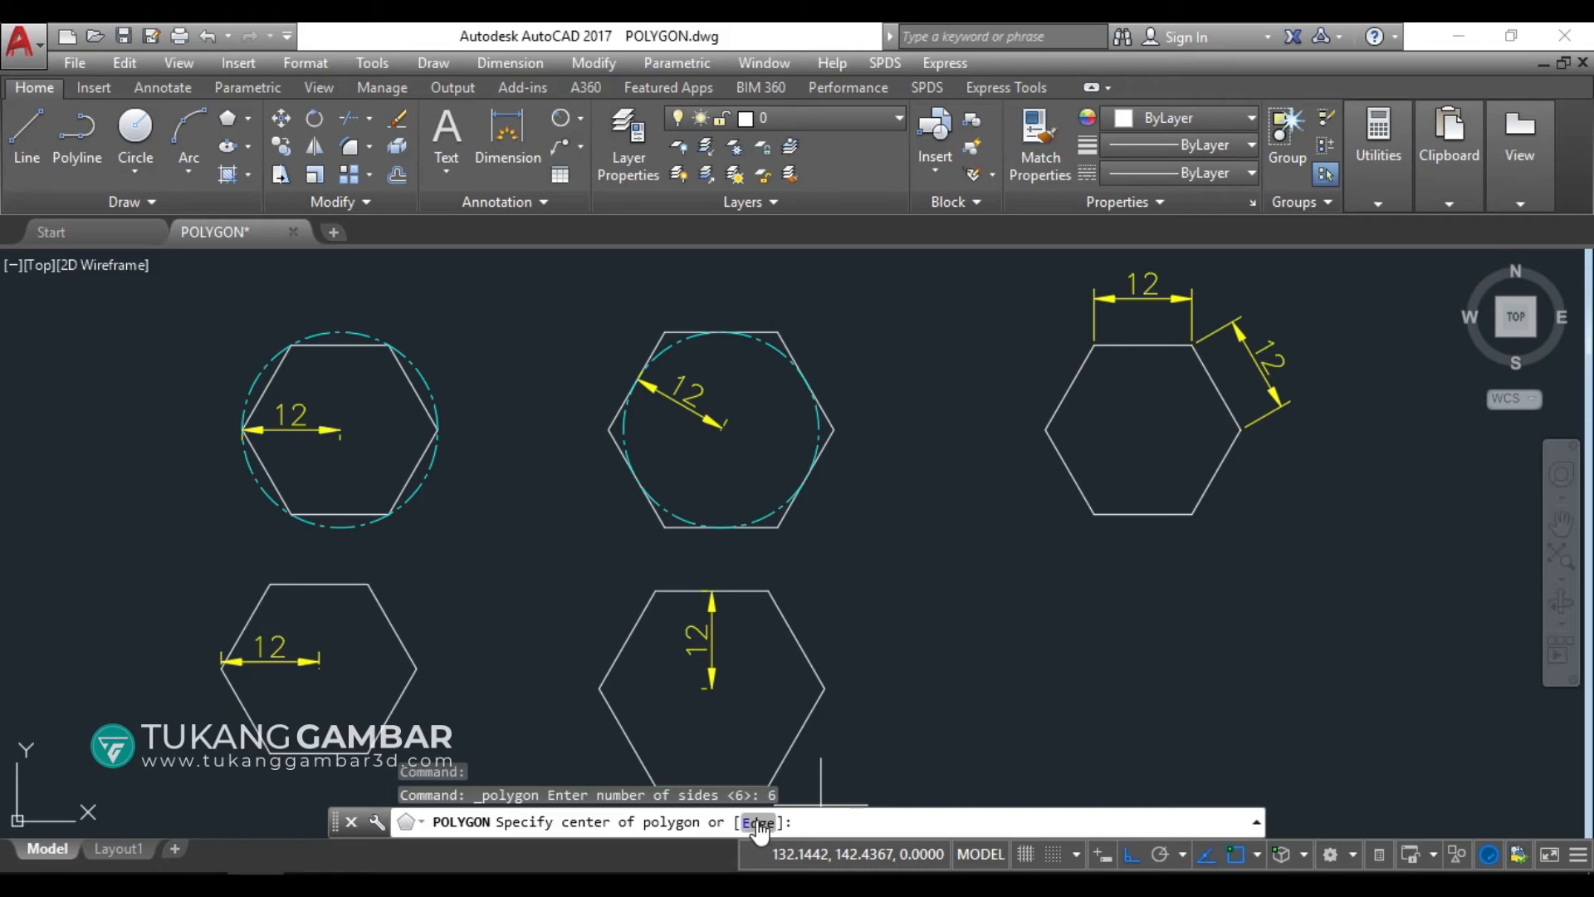
type("E")
key("Return")
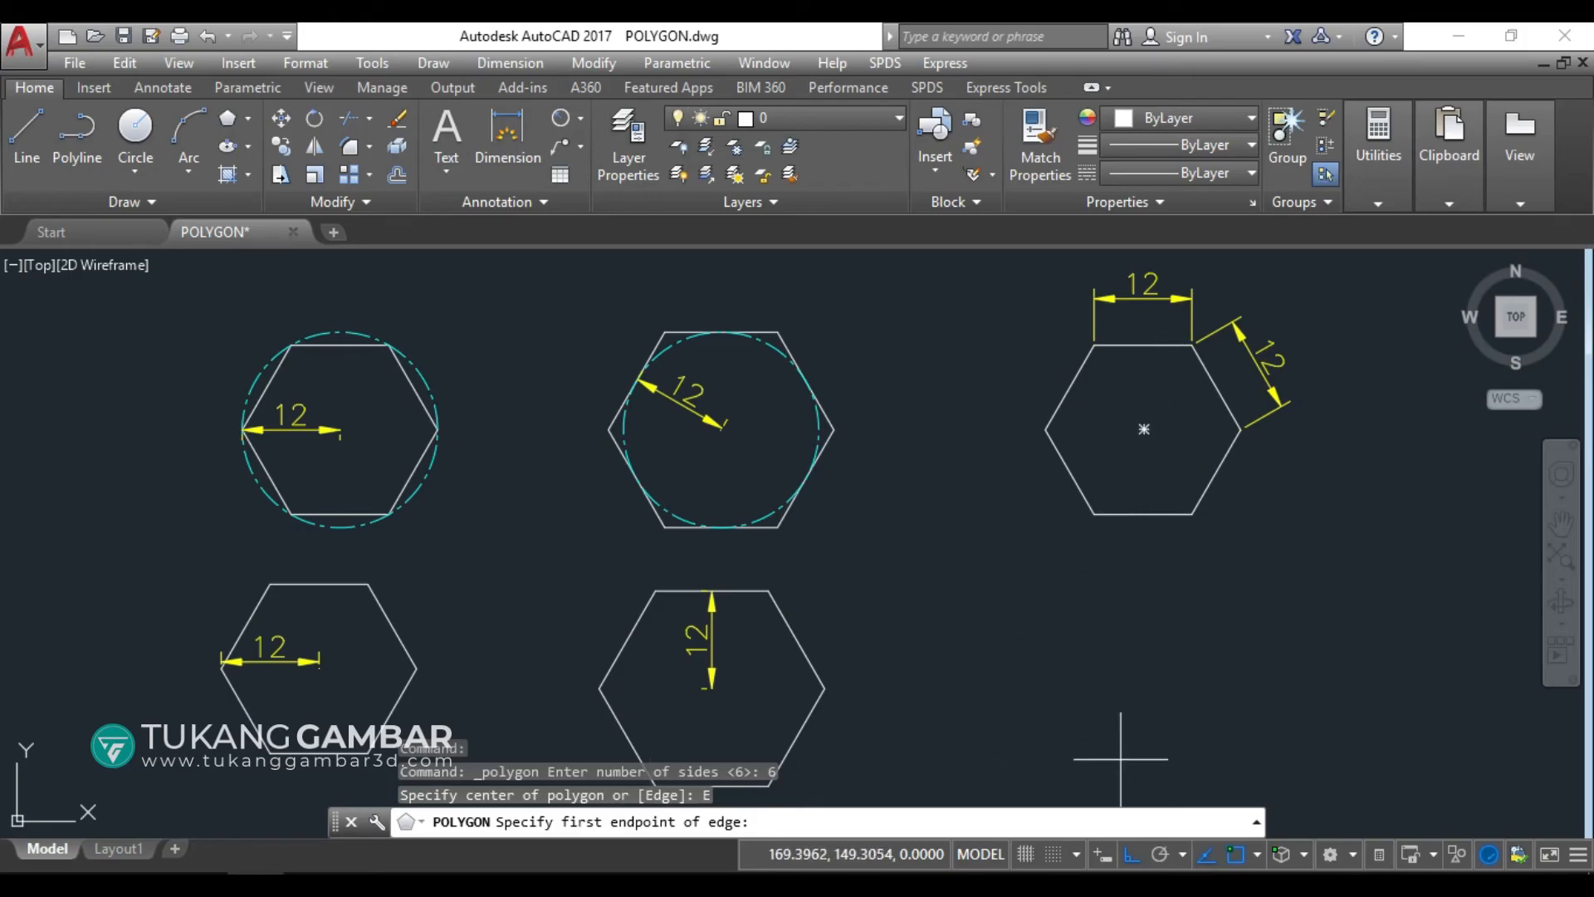
left_click(1090, 756)
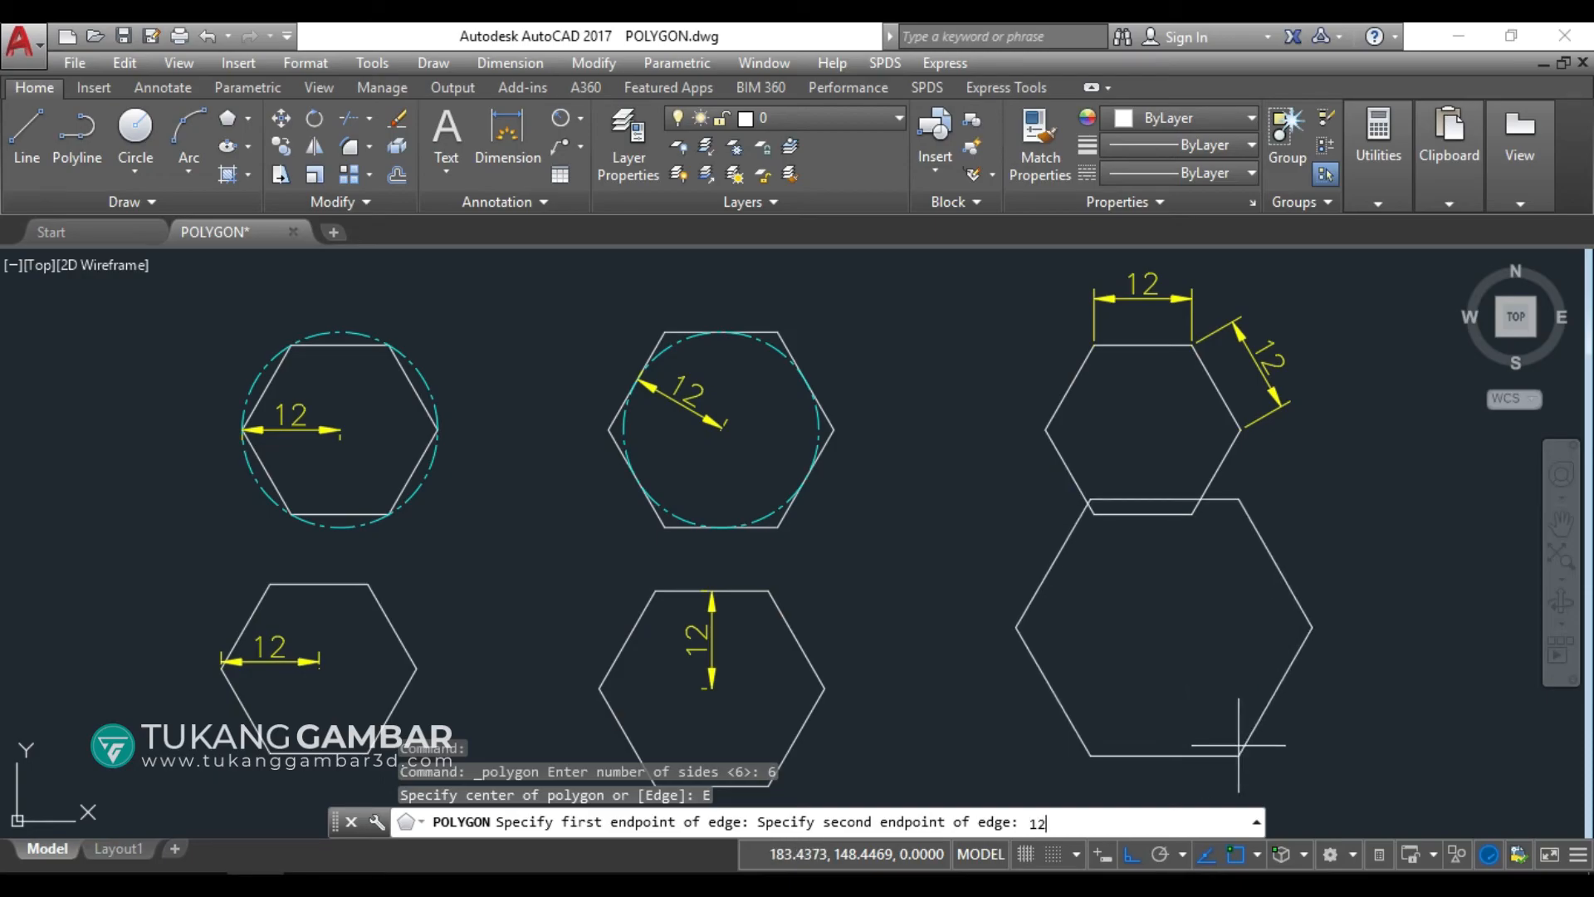
key("Return")
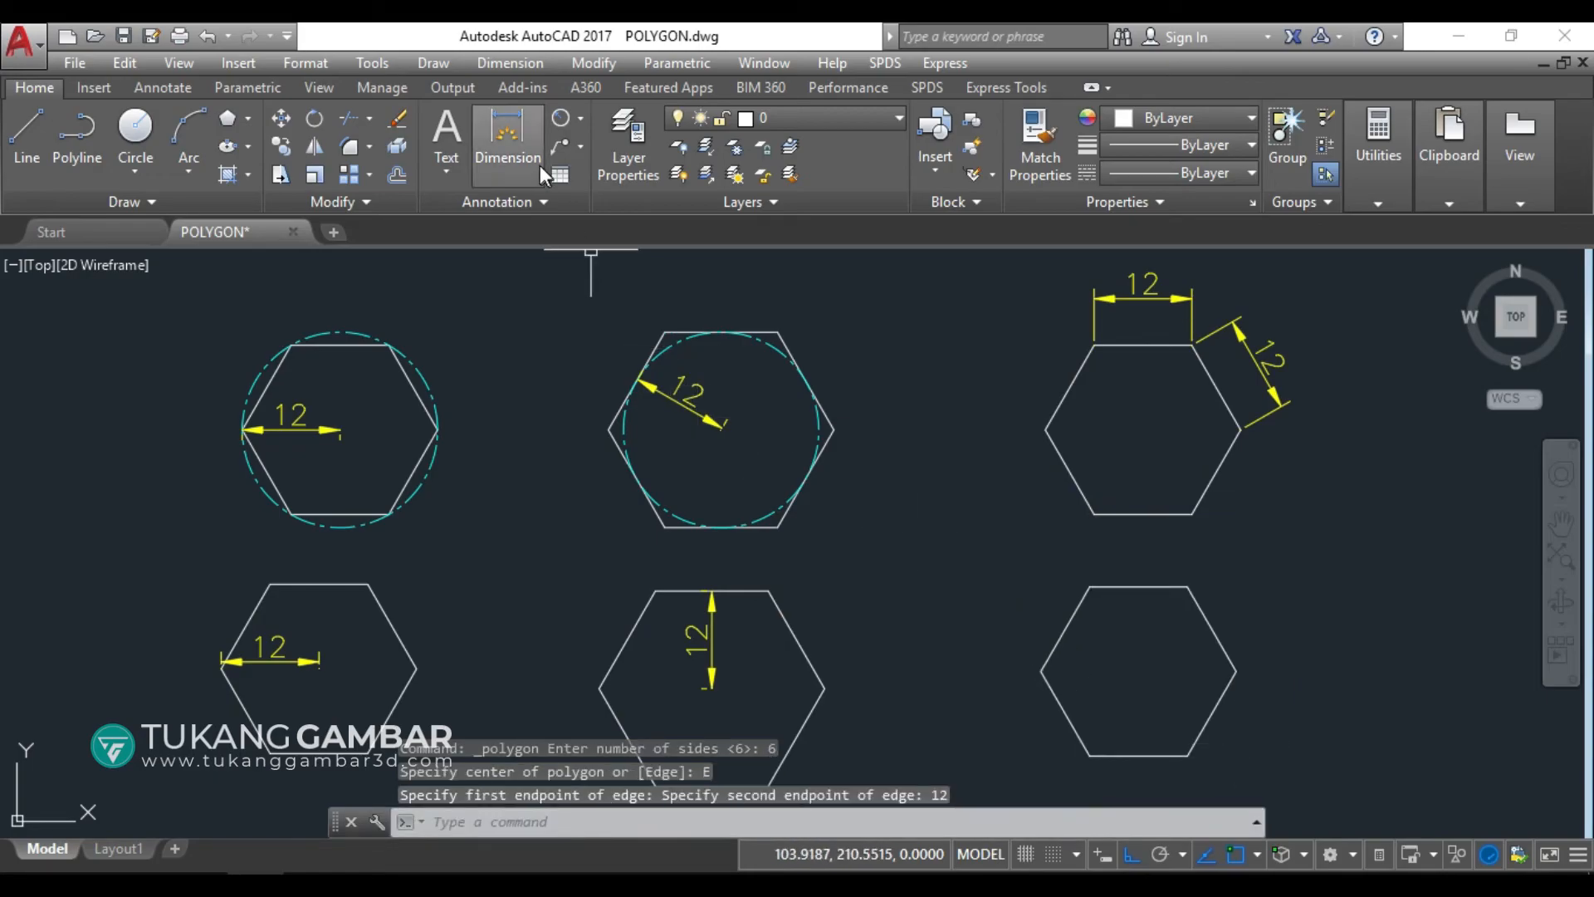
Add a horizontal dimension above the top edge of the new hexagon drawn by its edge
left_click(508, 137)
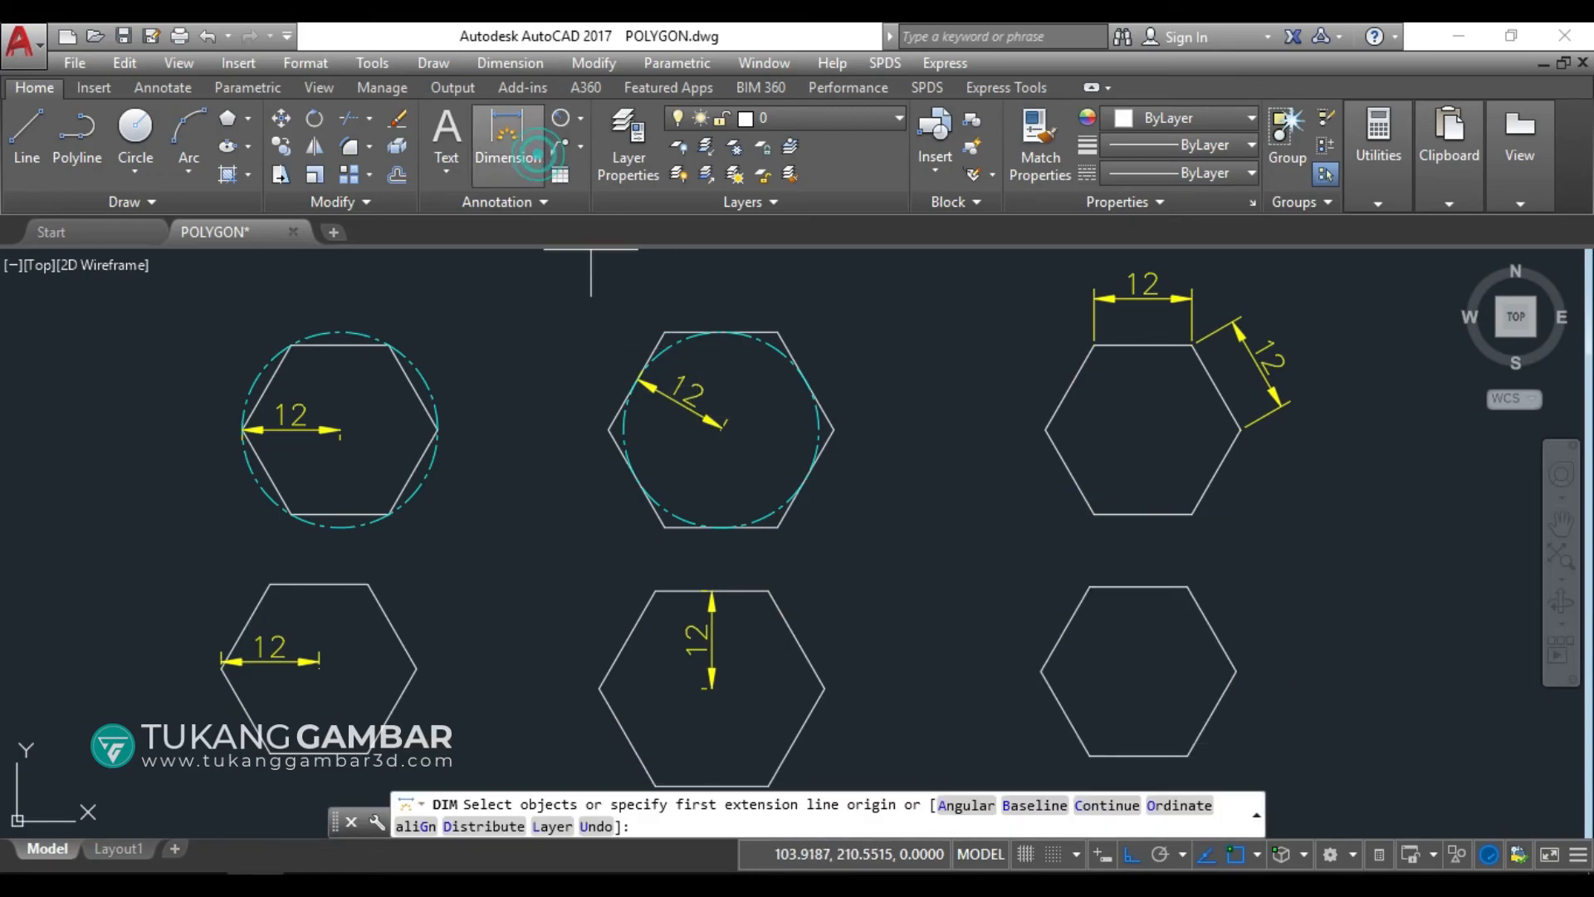
left_click(1188, 586)
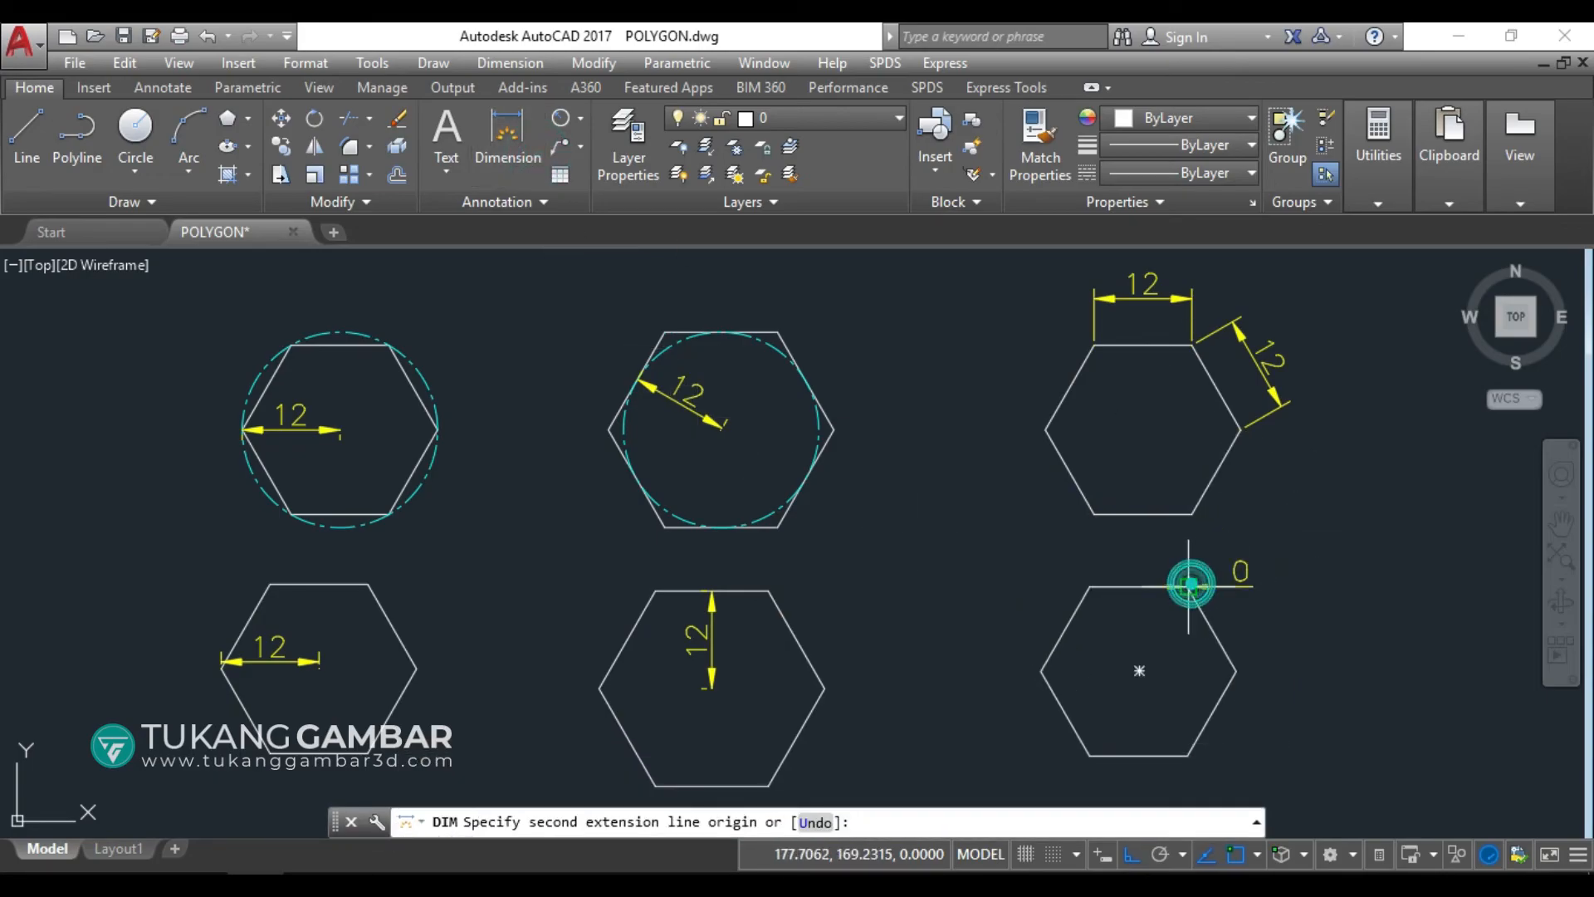
left_click(1093, 586)
left_click(1101, 556)
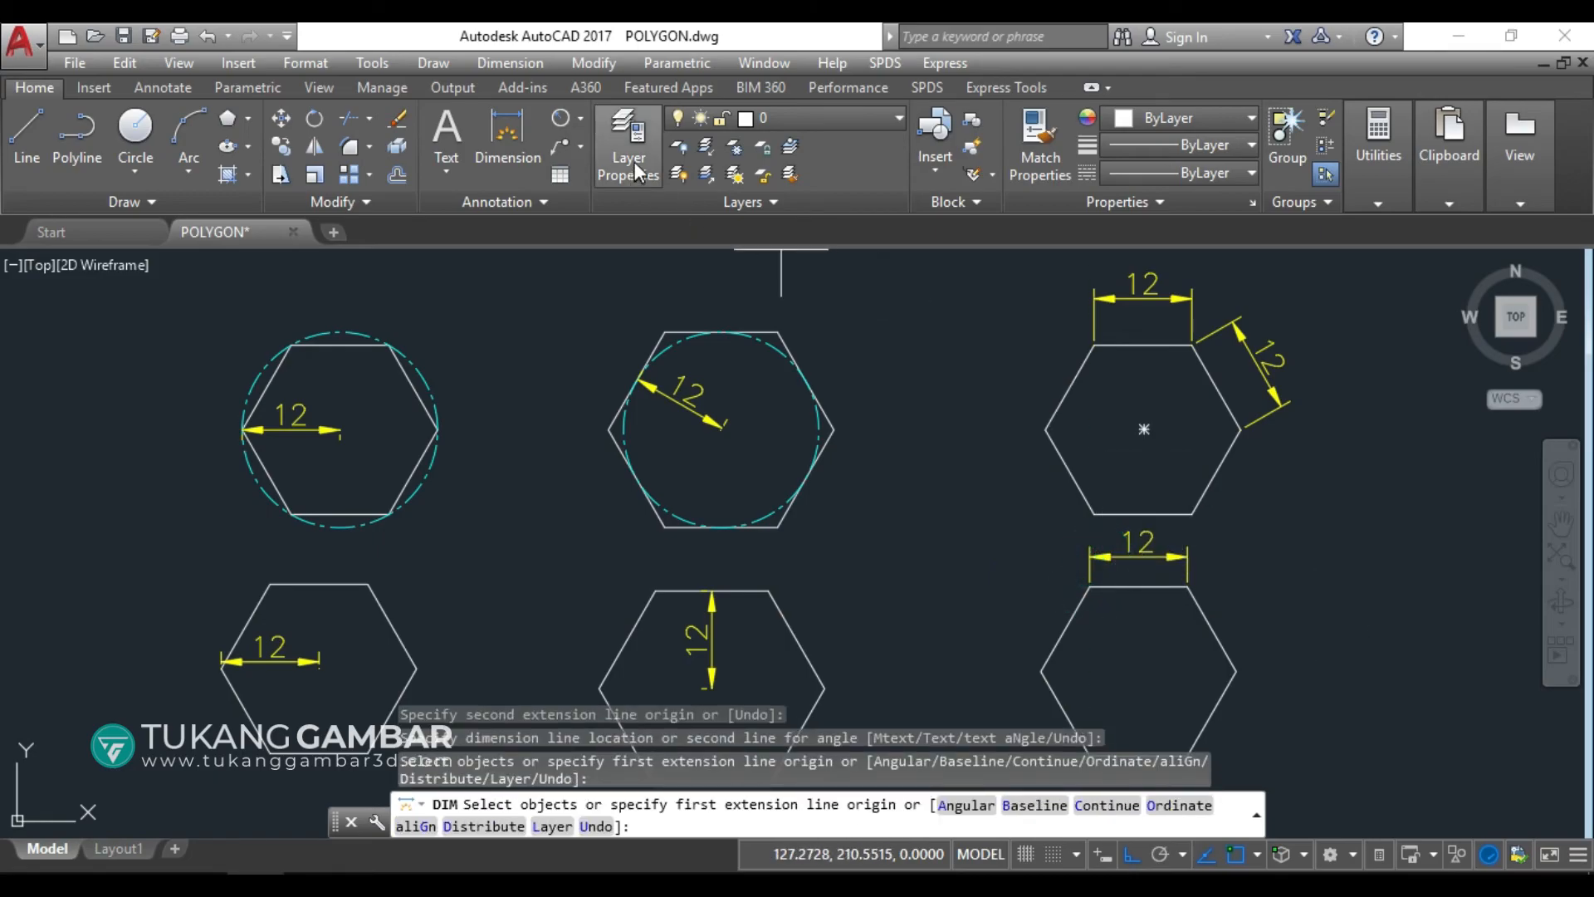
Add an aligned dimension along the upper-right sloping side of the new edge-drawn hexagon
left_click(580, 119)
left_click(616, 202)
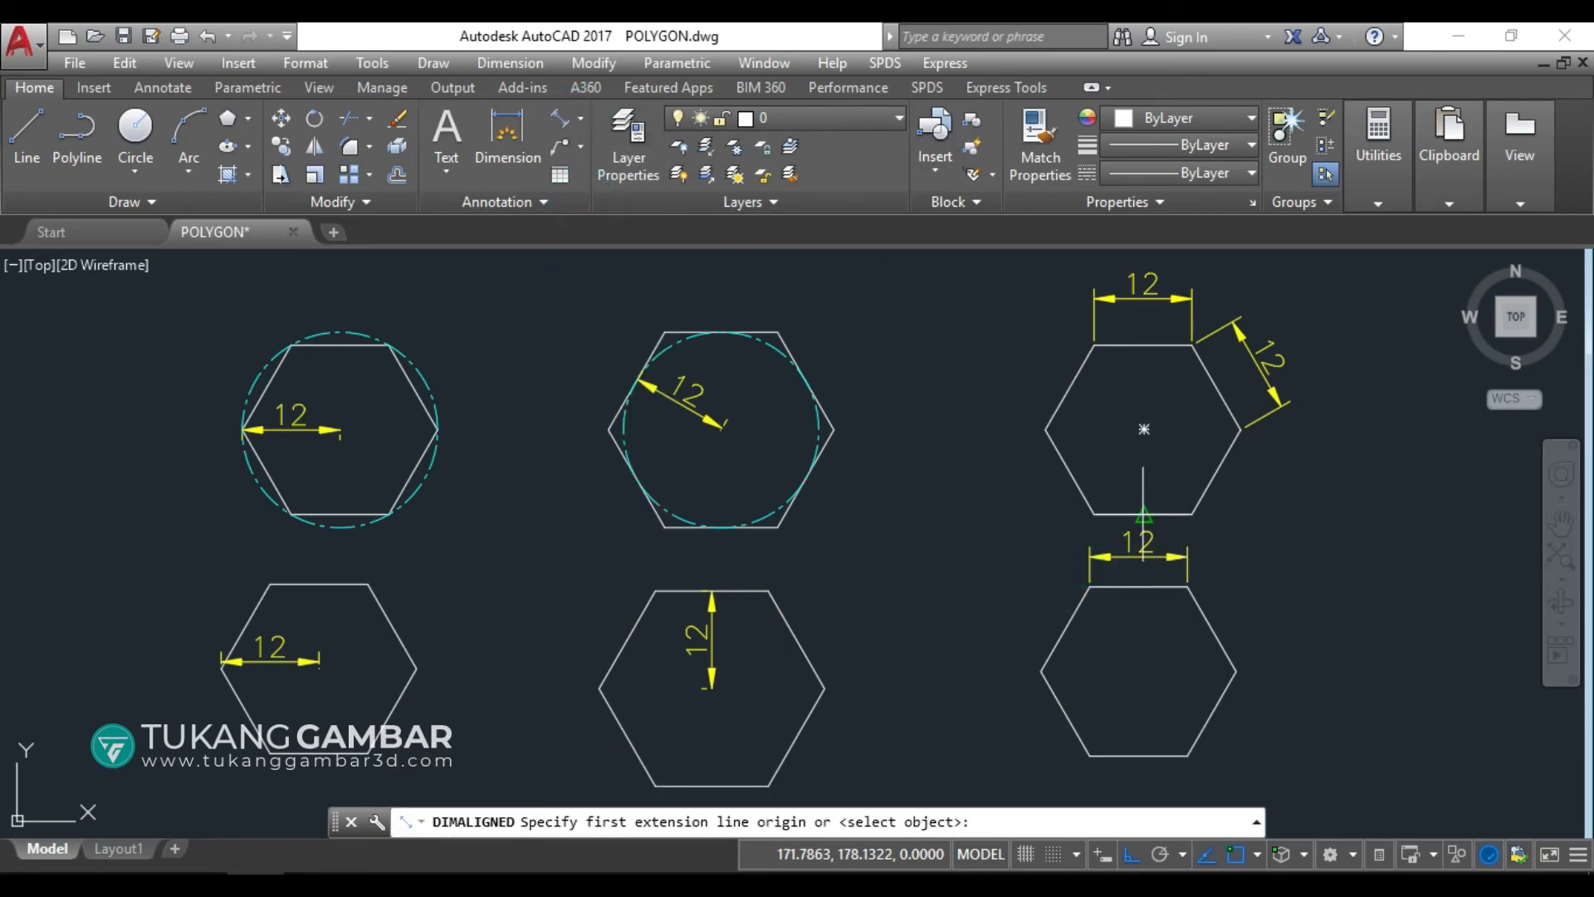
left_click(1187, 587)
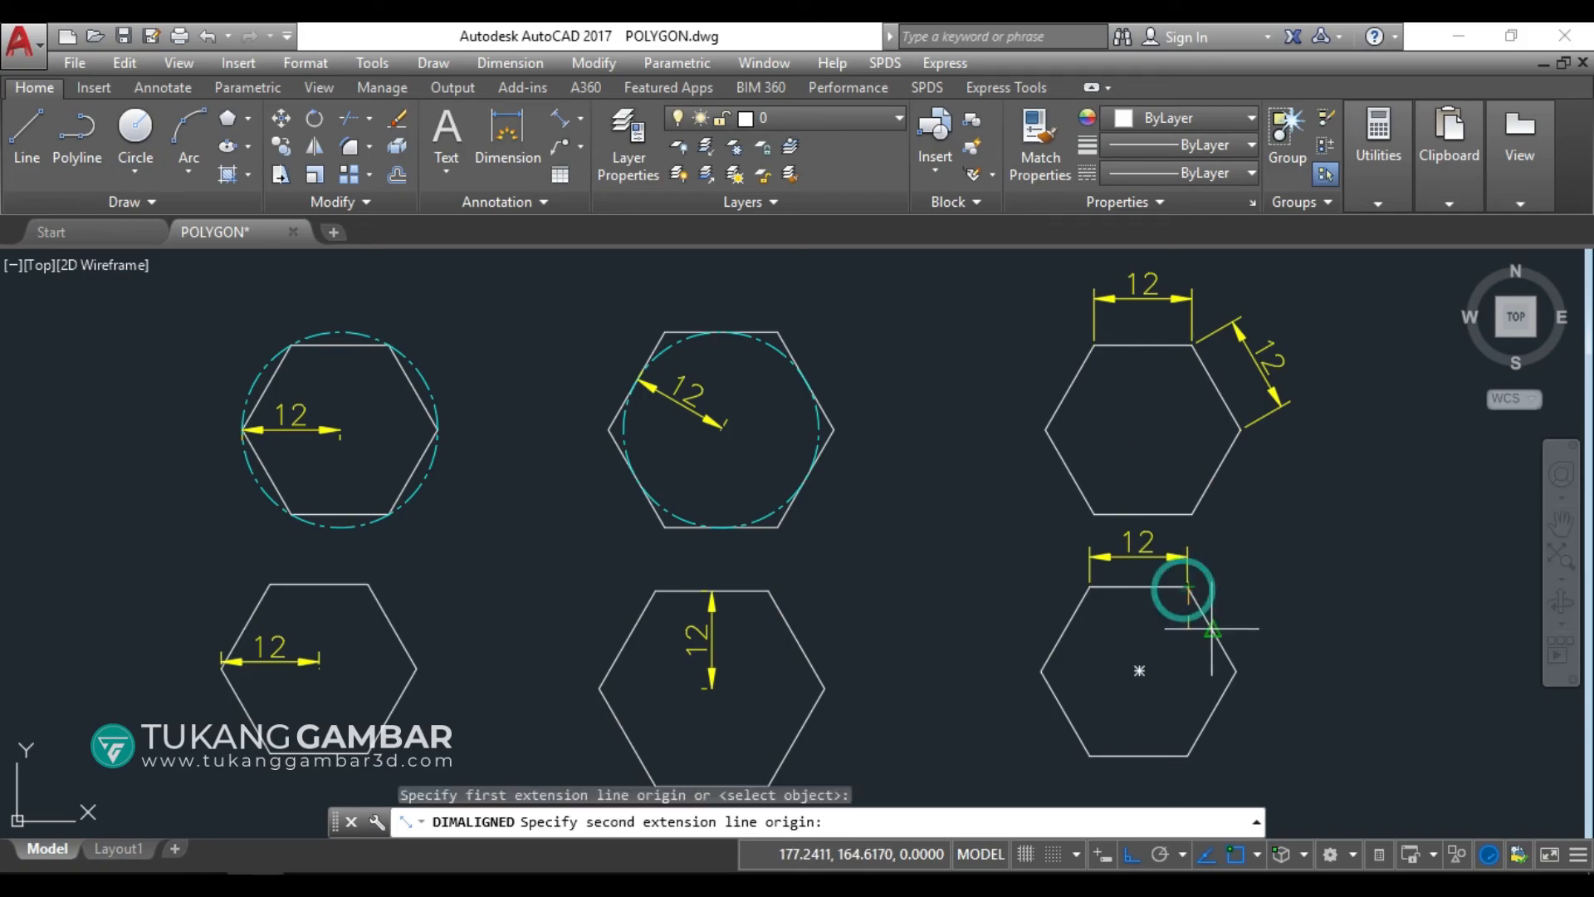
left_click(1236, 669)
left_click(1255, 616)
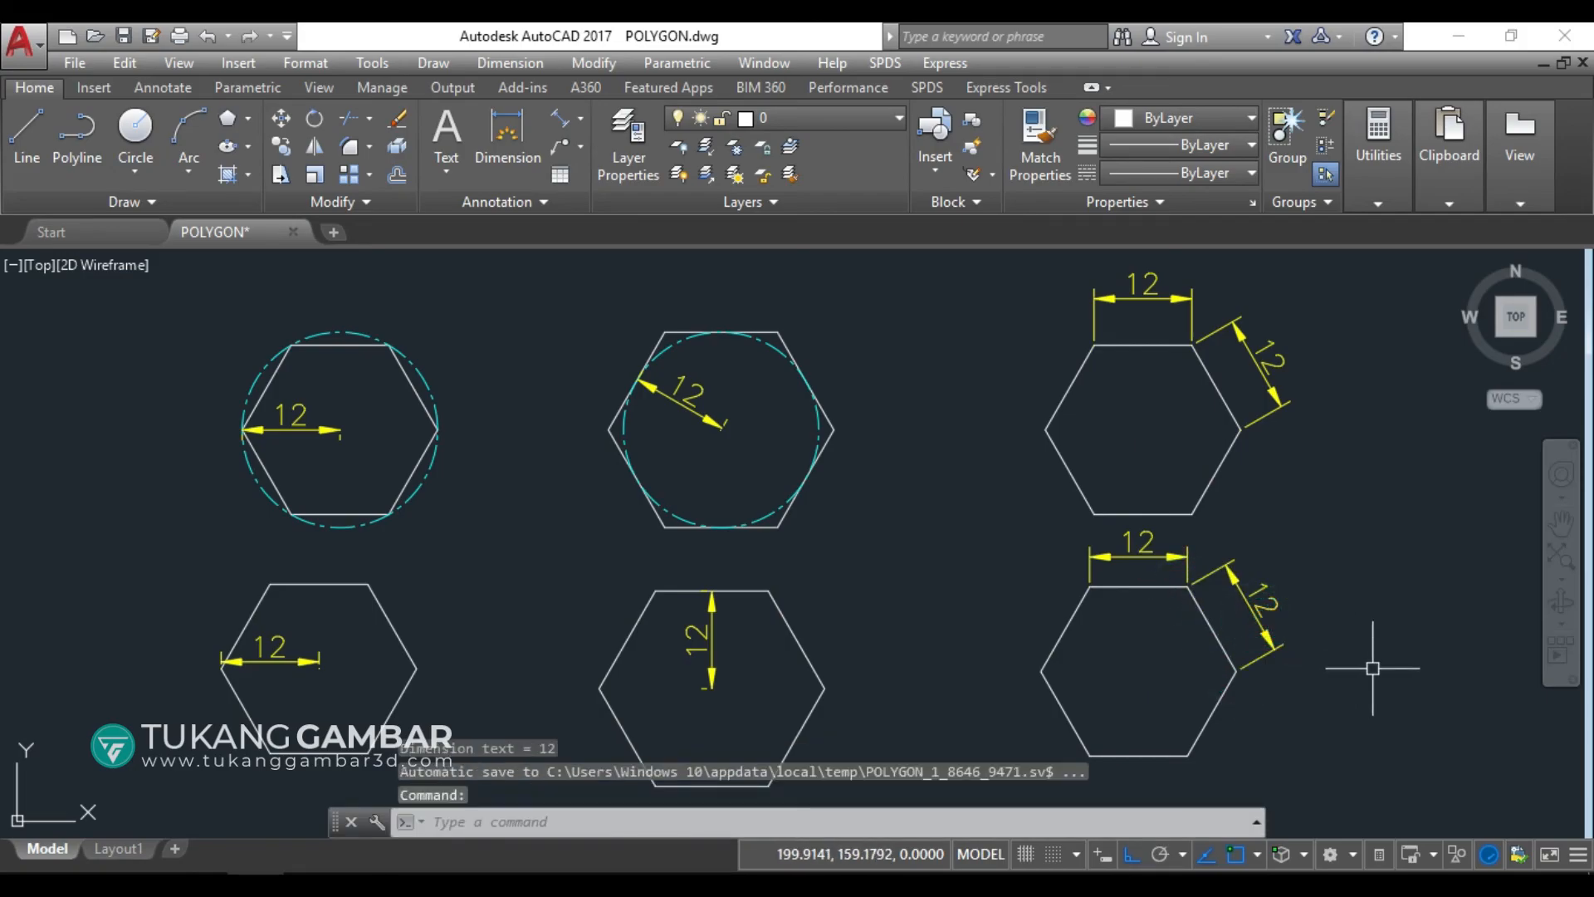
mouse_move(1373, 667)
middle_mouse_down()
mouse_move(783, 644)
mouse_move(766, 663)
middle_mouse_up()
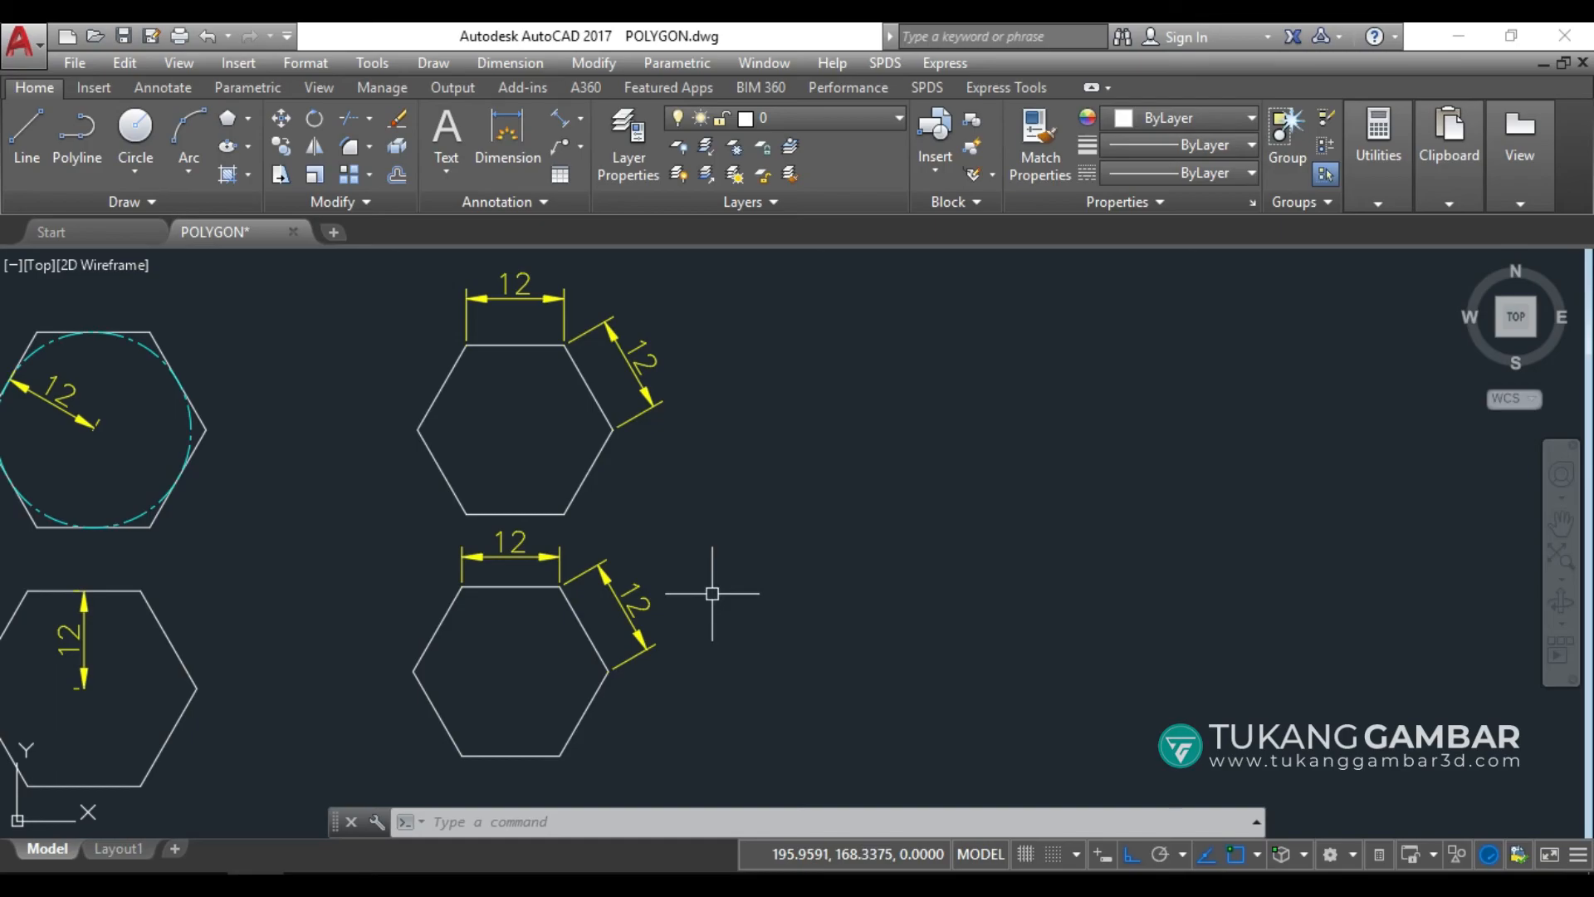
left_click(225, 122)
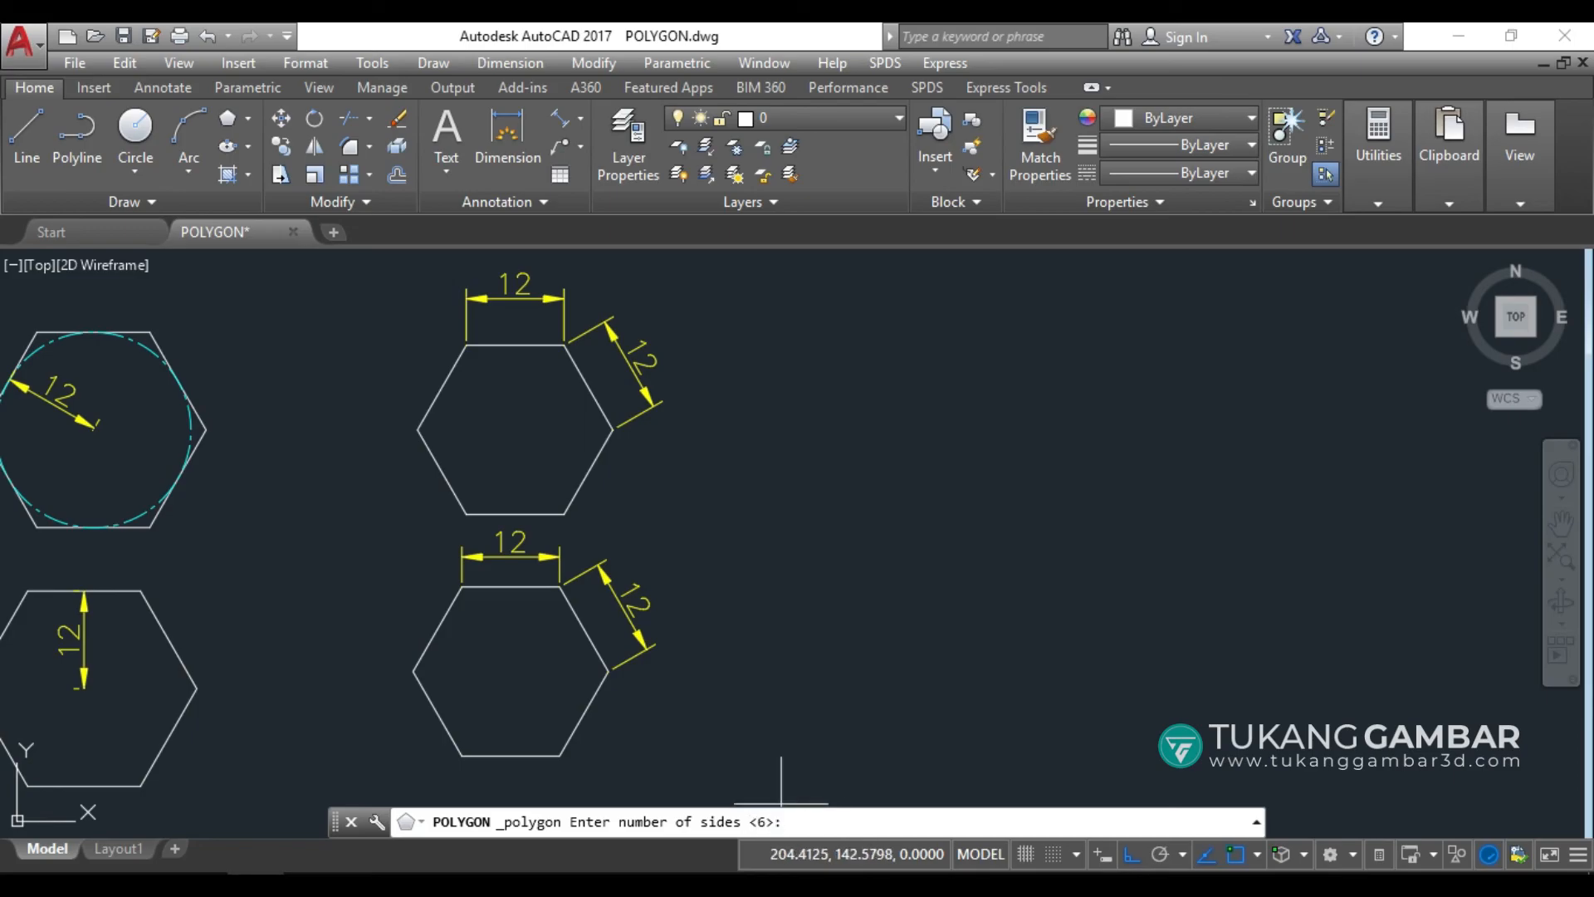
type("5")
key("Return")
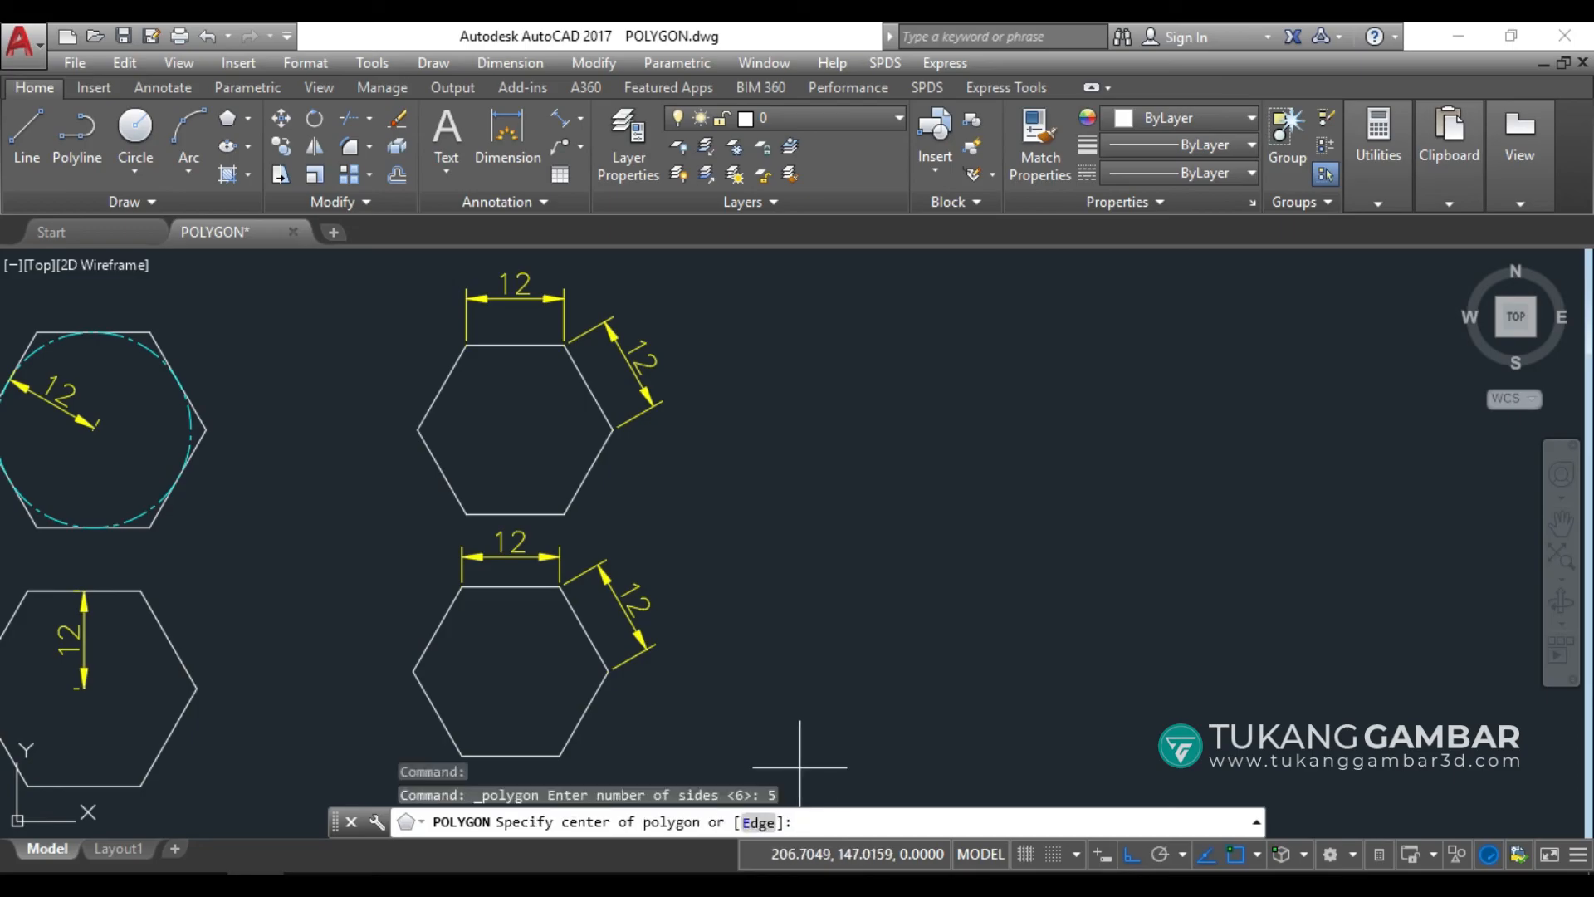
left_click(764, 822)
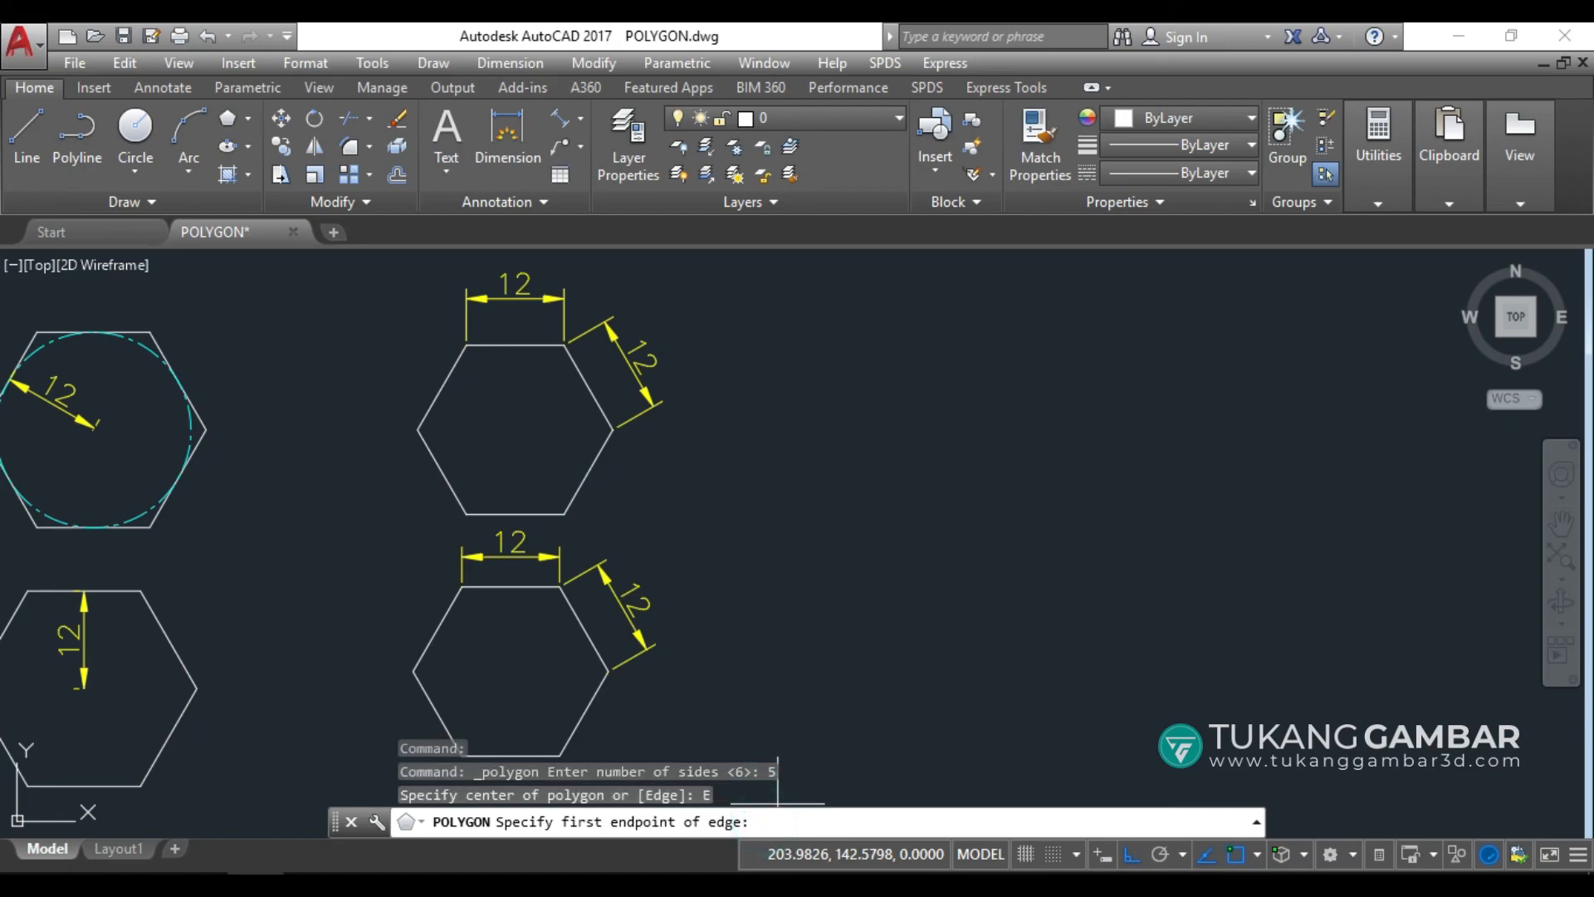
left_click(905, 629)
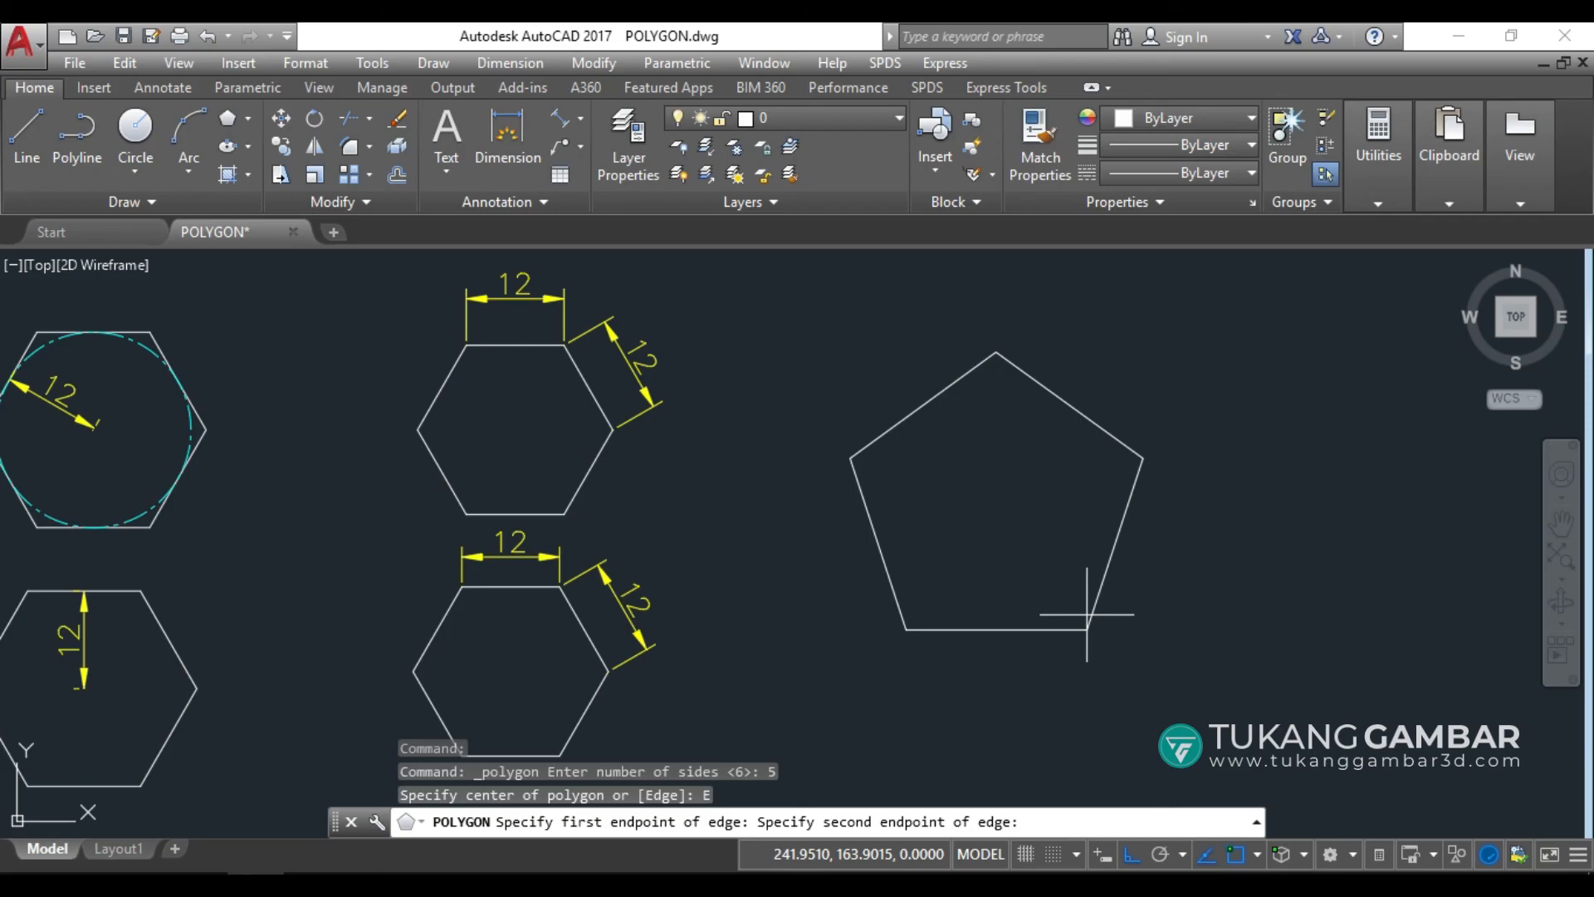
type("@12,0")
key("Return")
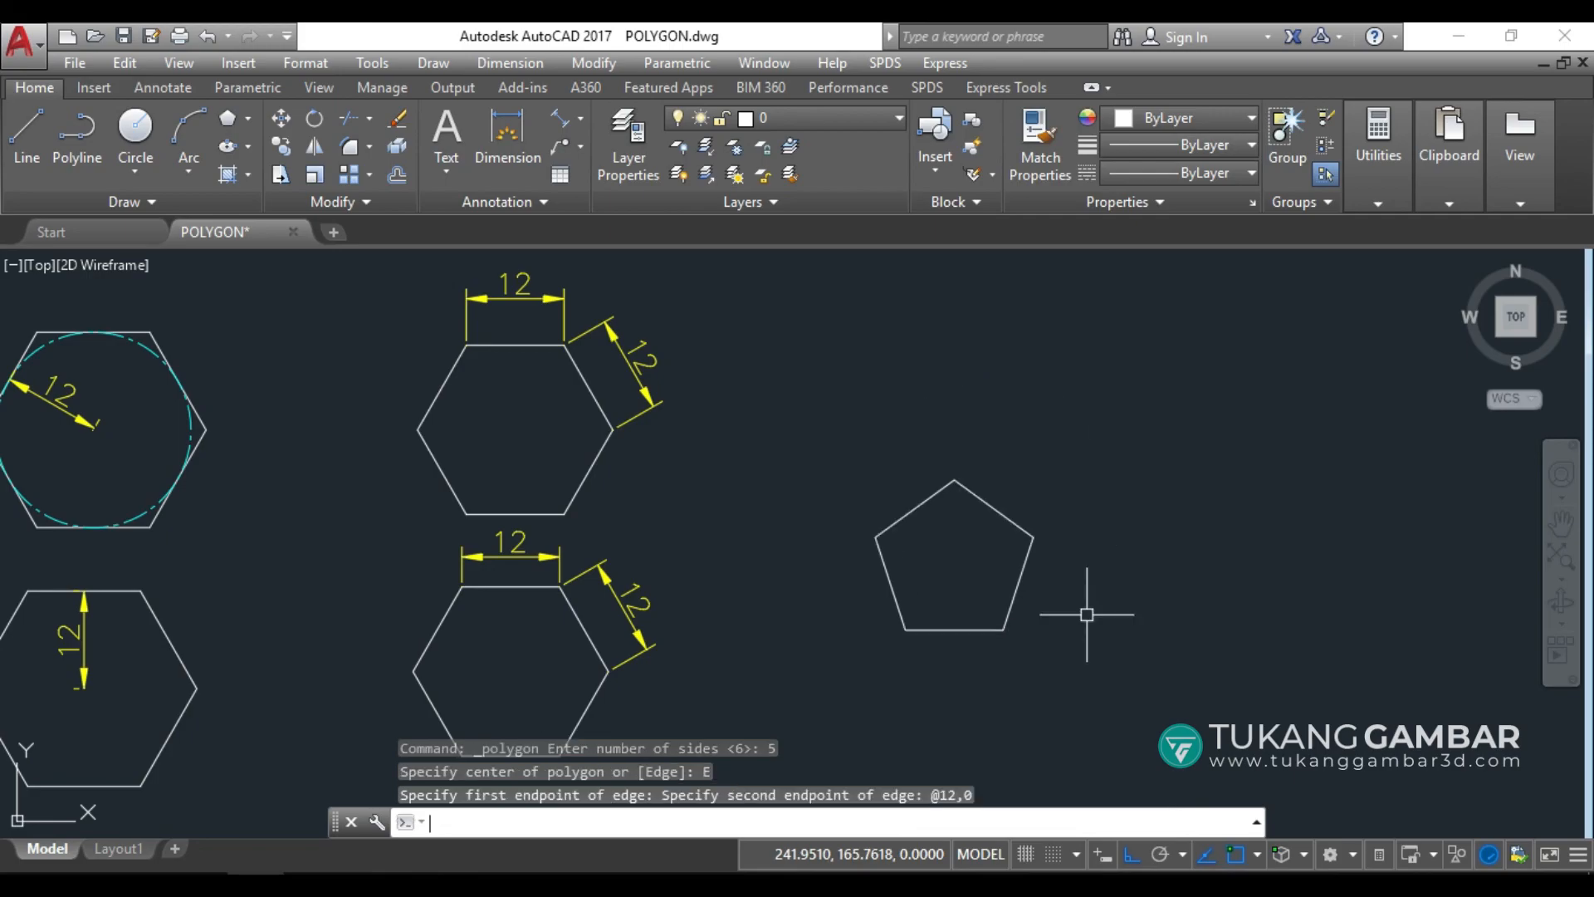
Add a horizontal dimension below the pentagon's bottom edge
left_click(511, 143)
left_click(904, 629)
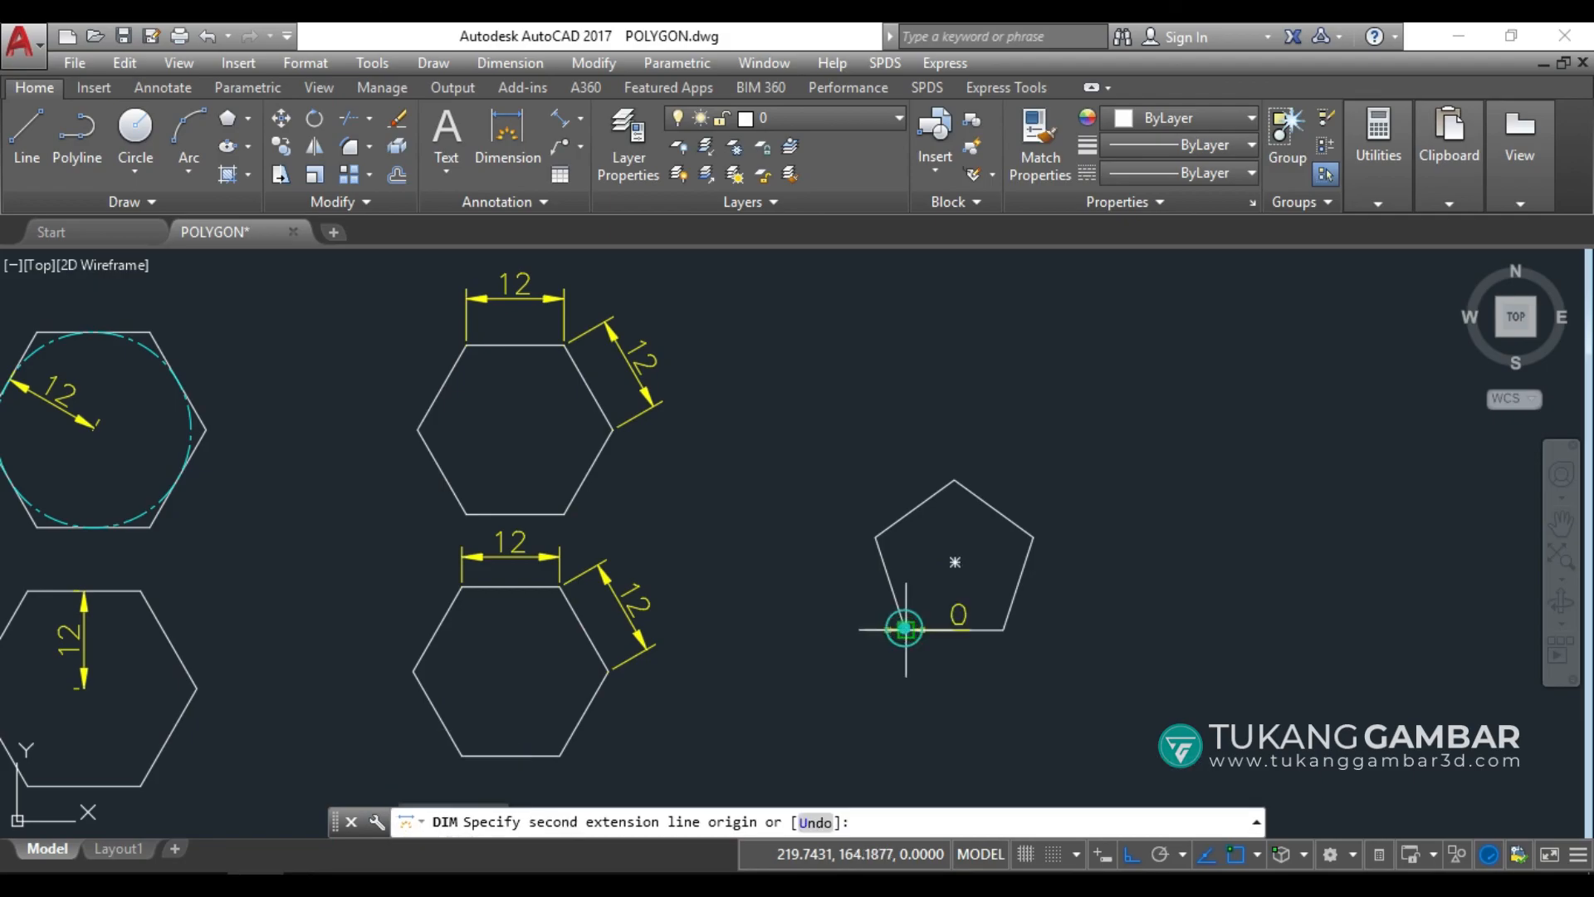
left_click(1004, 630)
left_click(992, 668)
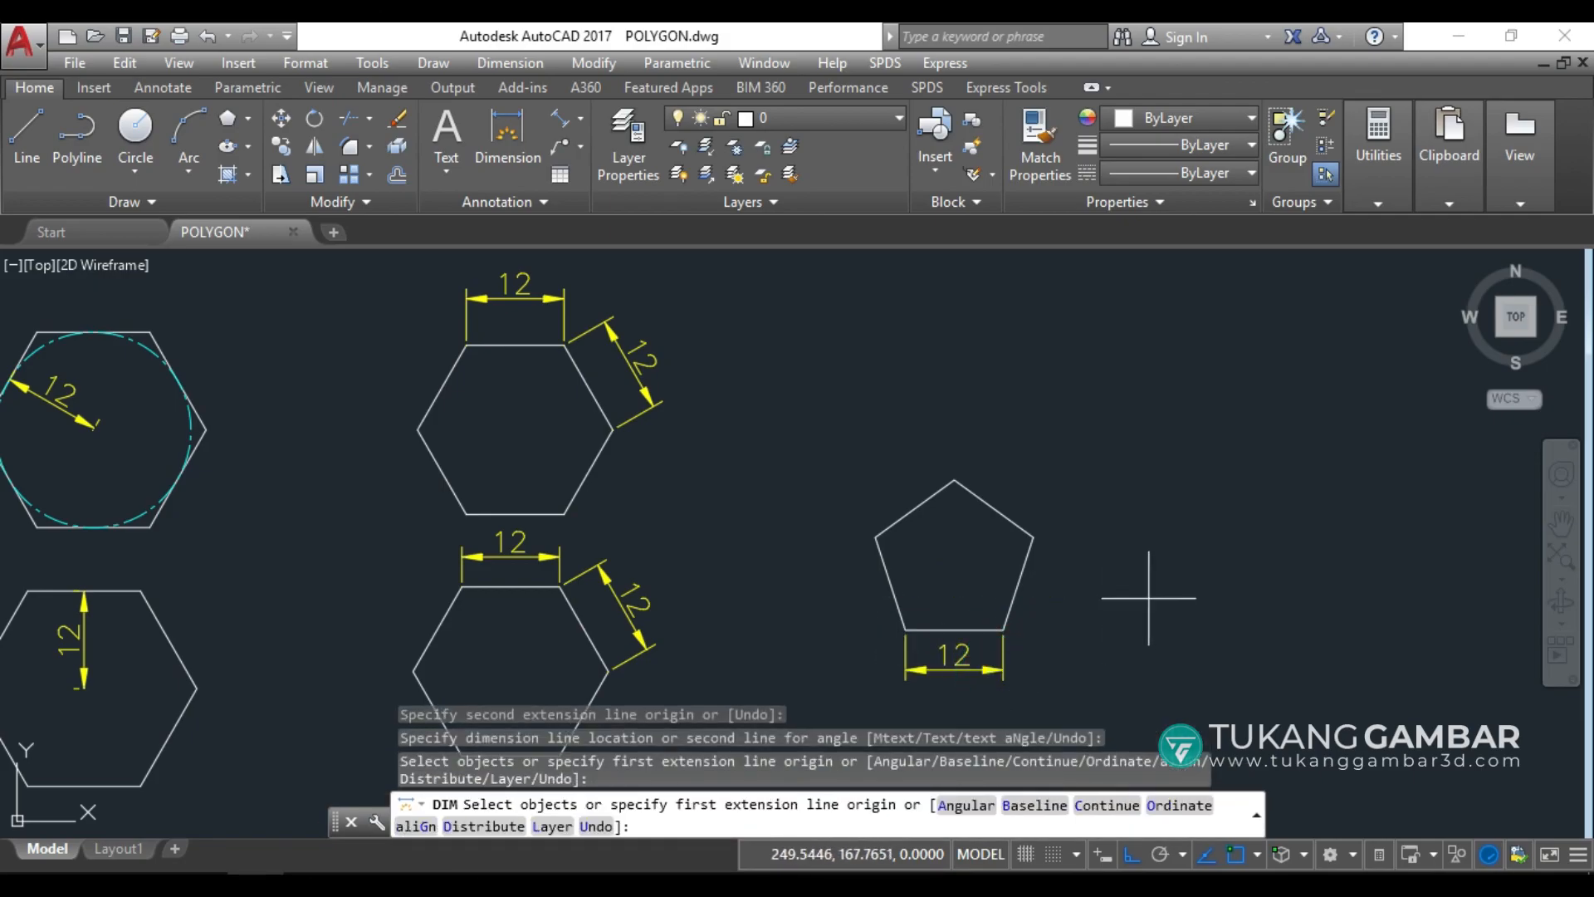
key("Escape")
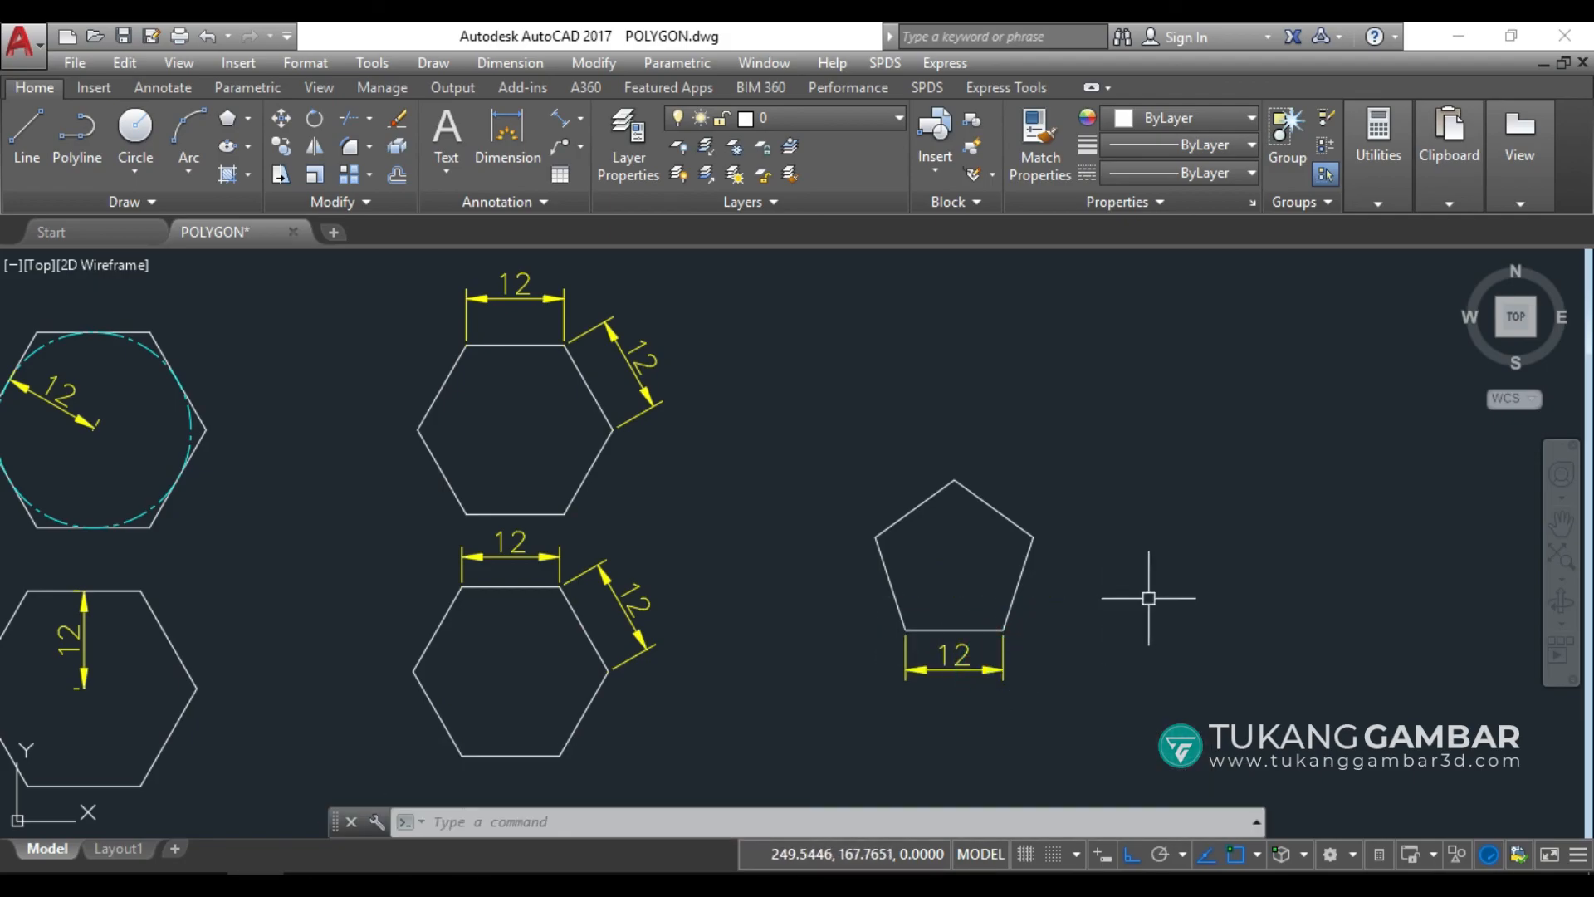